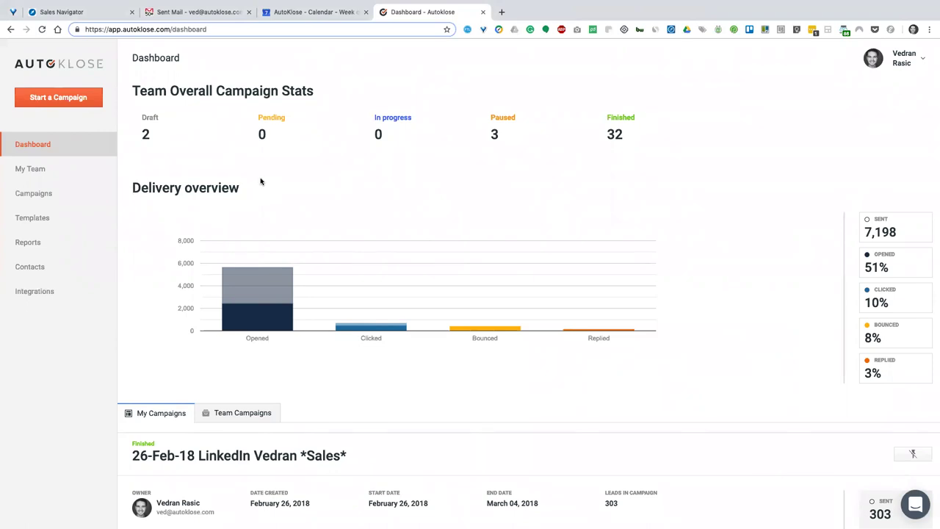
Look over the team campaign stats and delivery overview on the dashboard, and open the account settings.
{"action": "scroll", "coordinate": [284, 215], "scroll_direction": "down", "scroll_amount": 1}
{"action": "scroll", "coordinate": [284, 215], "scroll_direction": "down", "scroll_amount": 2}
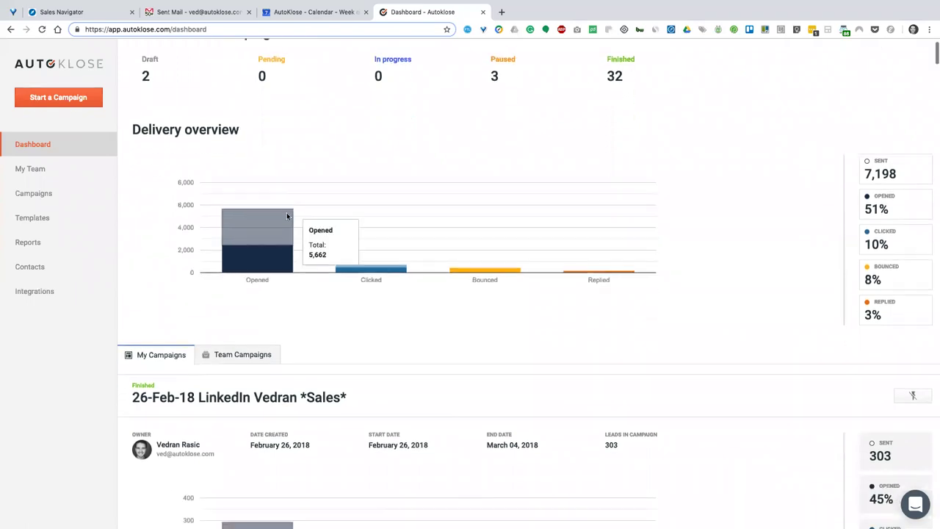
{"action": "scroll", "coordinate": [331, 208], "scroll_direction": "up", "scroll_amount": 3}
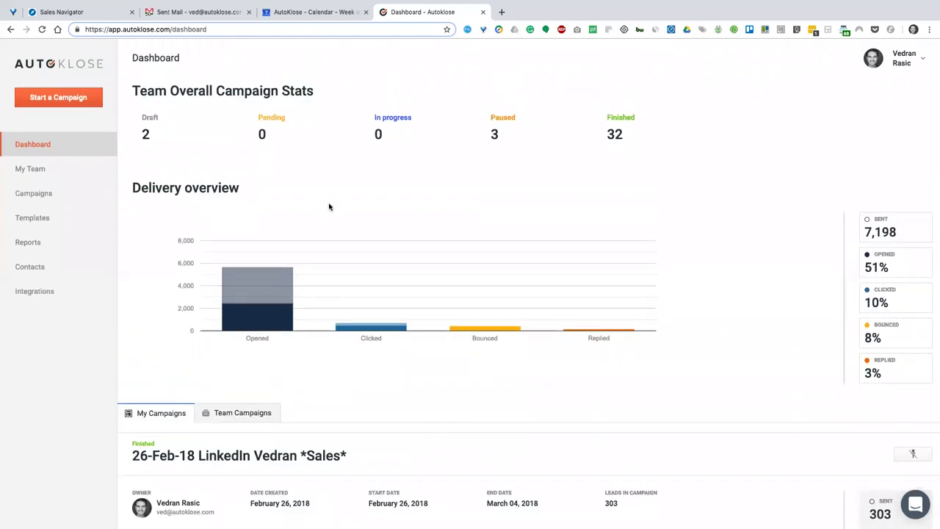
{"action": "left_click", "coordinate": [904, 65]}
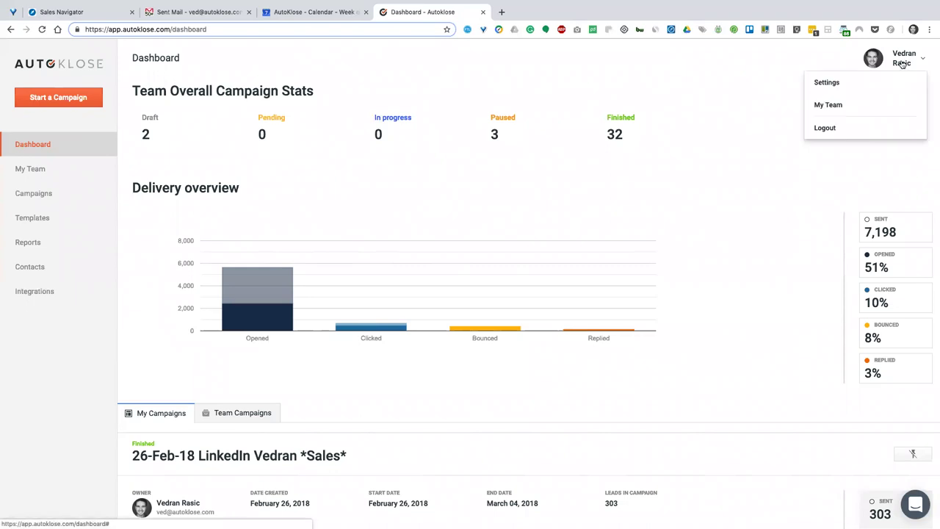
{"action": "left_click", "coordinate": [837, 83]}
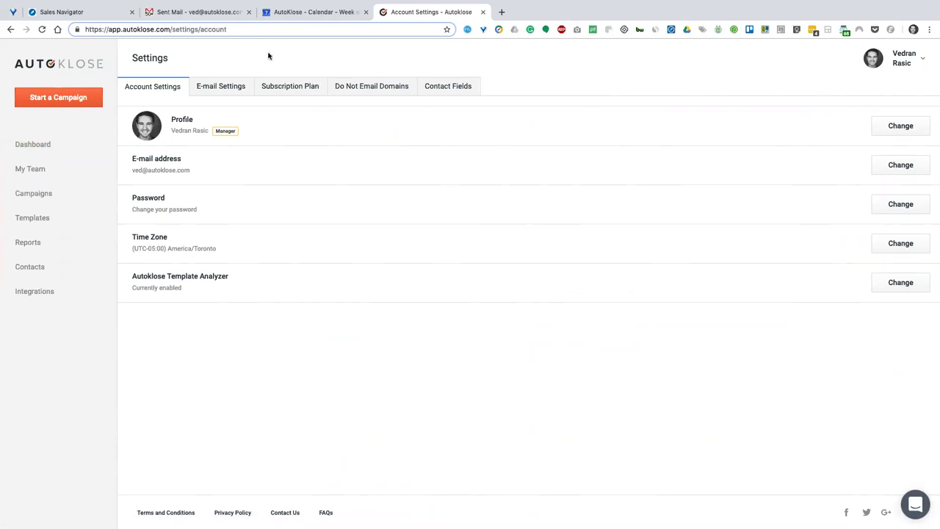
Switch to Gmail to read one of the sent ebook launch e-mails, and return to the Autoklose account settings.
{"action": "left_click", "coordinate": [217, 21]}
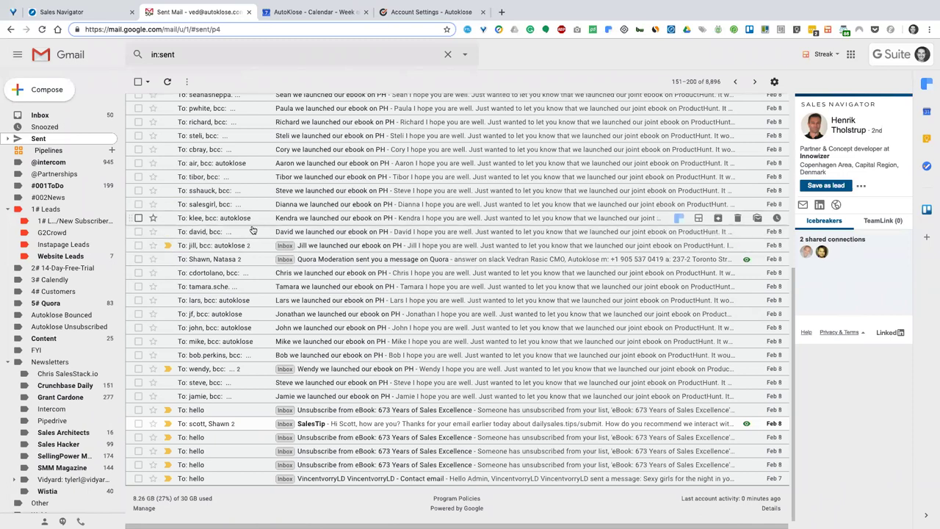
{"action": "left_click", "coordinate": [319, 222]}
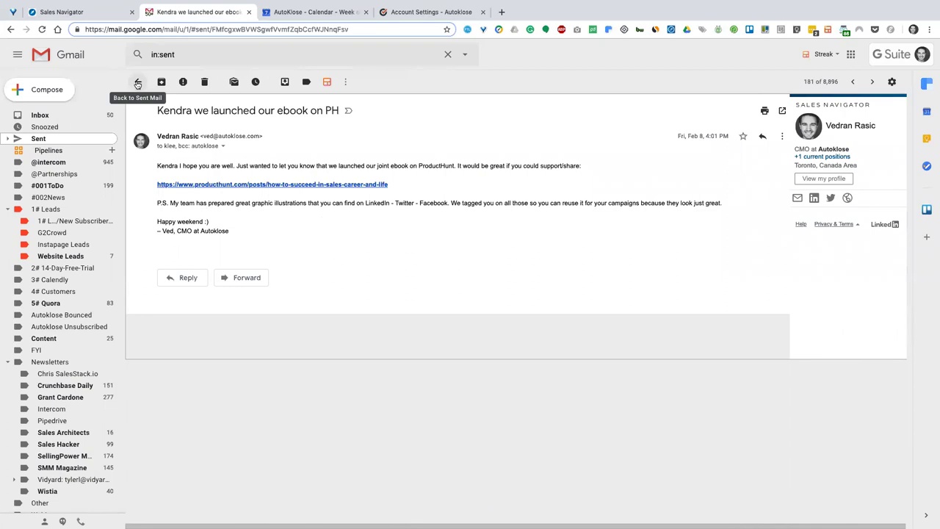
{"action": "left_click", "coordinate": [137, 84]}
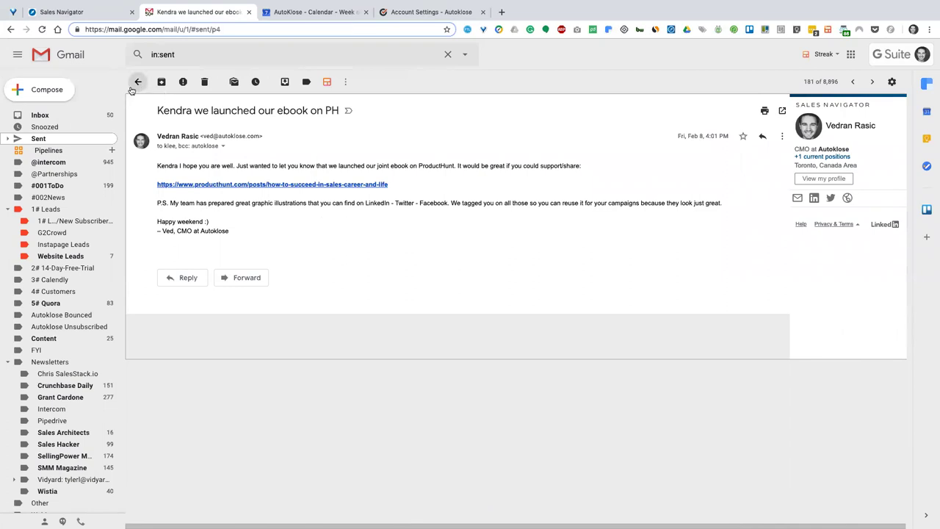
{"action": "key", "text": "super+4"}
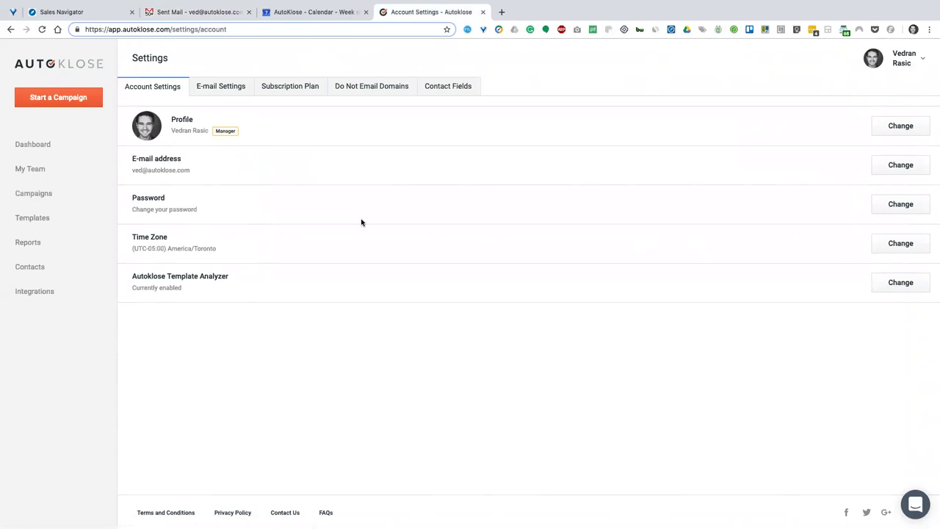
View the spam word highlighting option of the Autoklose Template Analyzer in the account settings, and leave it without saving.
{"action": "left_click", "coordinate": [233, 91]}
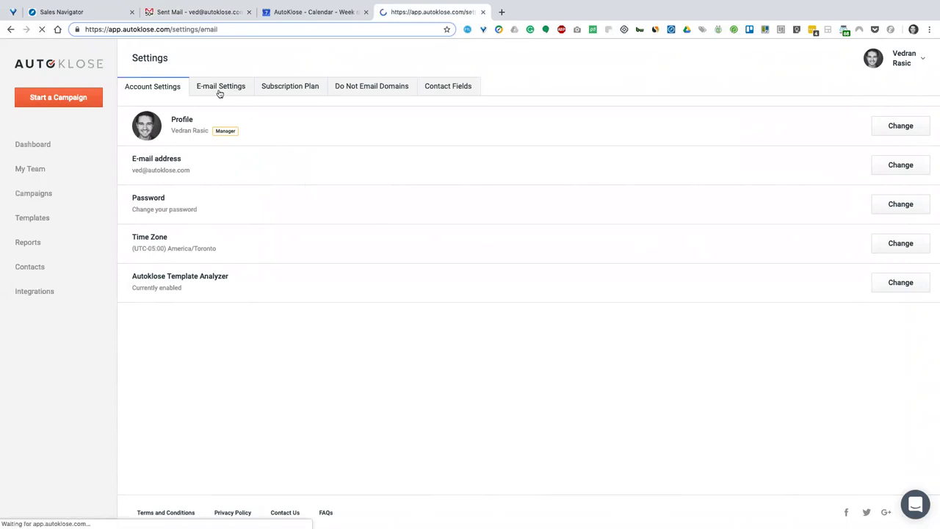
{"action": "left_click", "coordinate": [174, 108]}
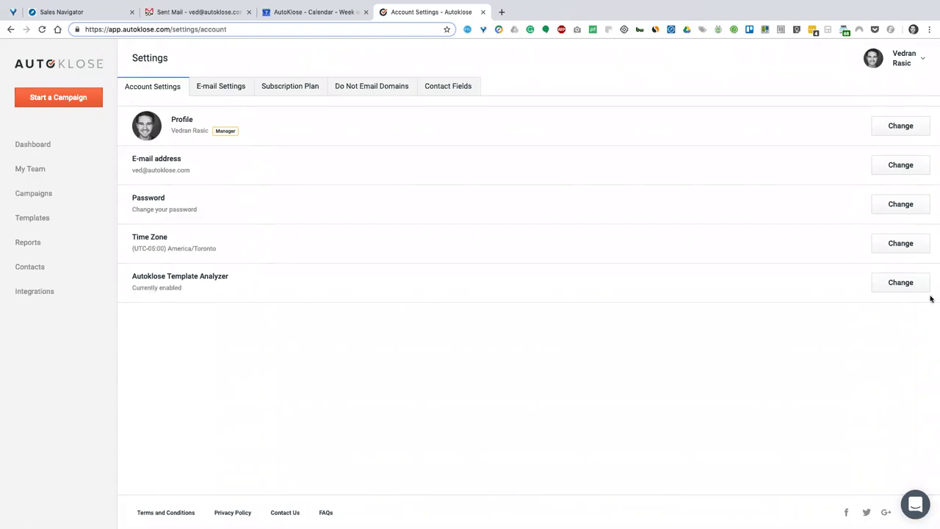
{"action": "left_click", "coordinate": [884, 290]}
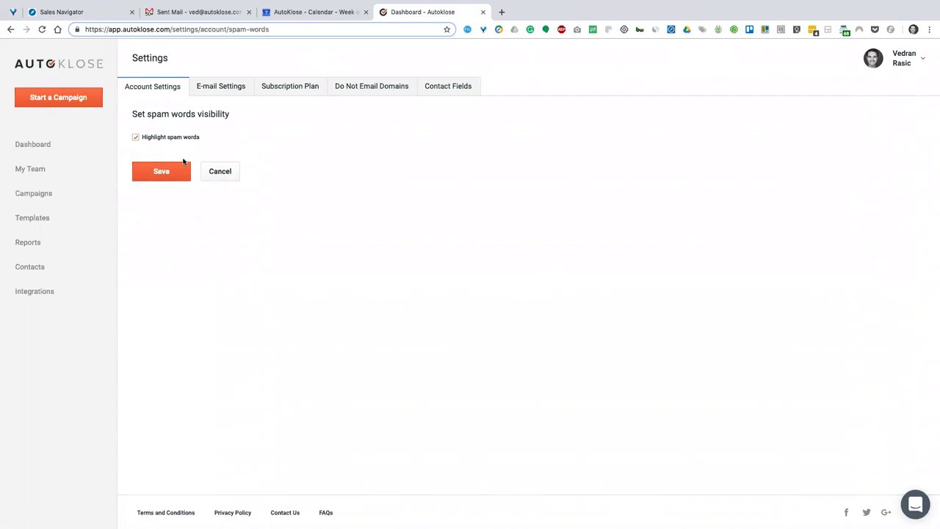
{"action": "left_click", "coordinate": [231, 179]}
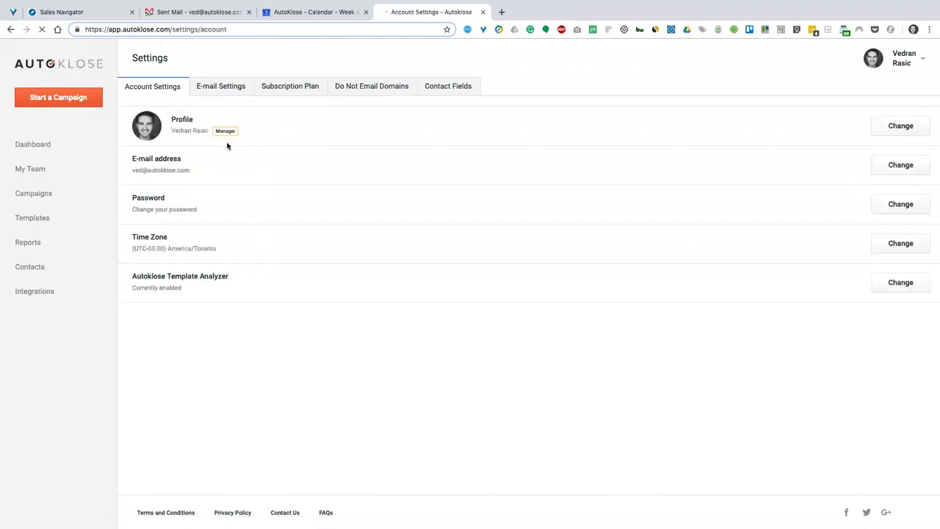
Review the e-mail settings, including the signature, sending speed, Bcc, sending address, reading interval and tracking domain.
{"action": "left_click", "coordinate": [217, 88]}
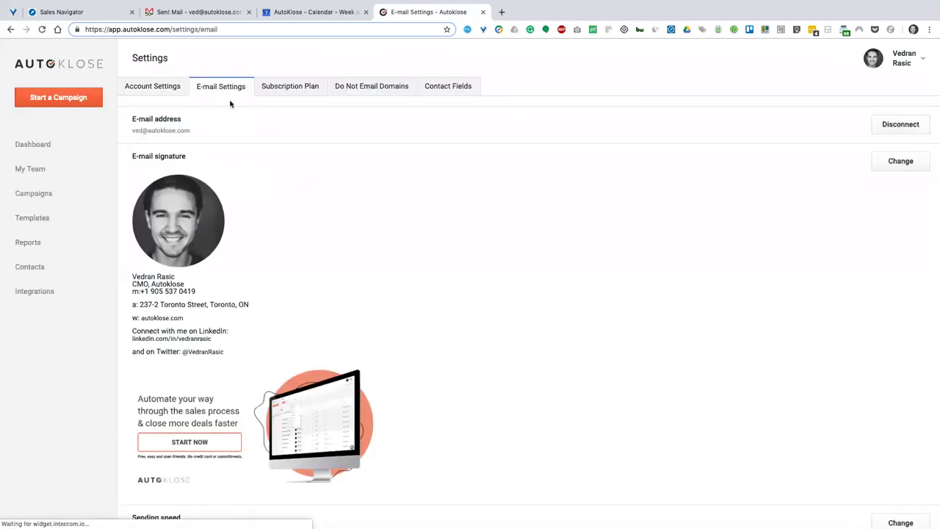
{"action": "scroll", "coordinate": [210, 192], "scroll_direction": "down", "scroll_amount": 1}
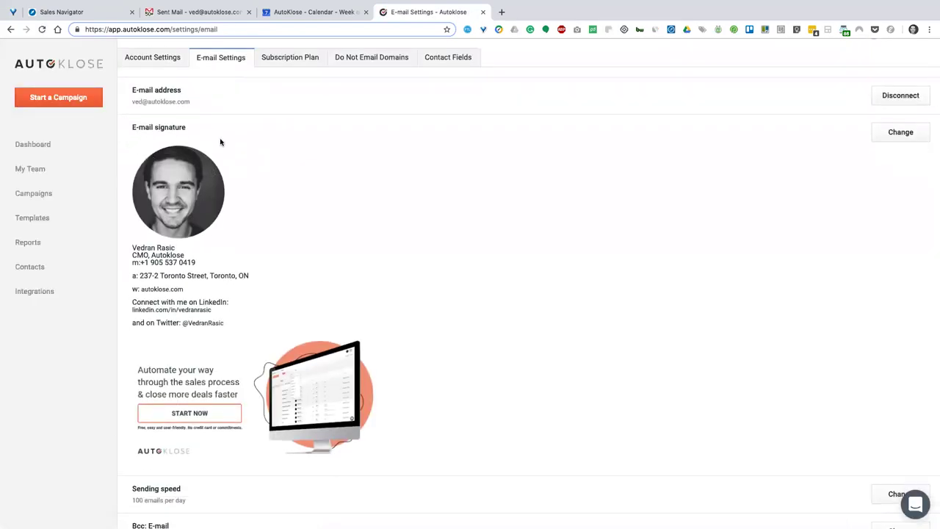
{"action": "scroll", "coordinate": [257, 222], "scroll_direction": "down", "scroll_amount": 2}
{"action": "scroll", "coordinate": [260, 223], "scroll_direction": "down", "scroll_amount": 1}
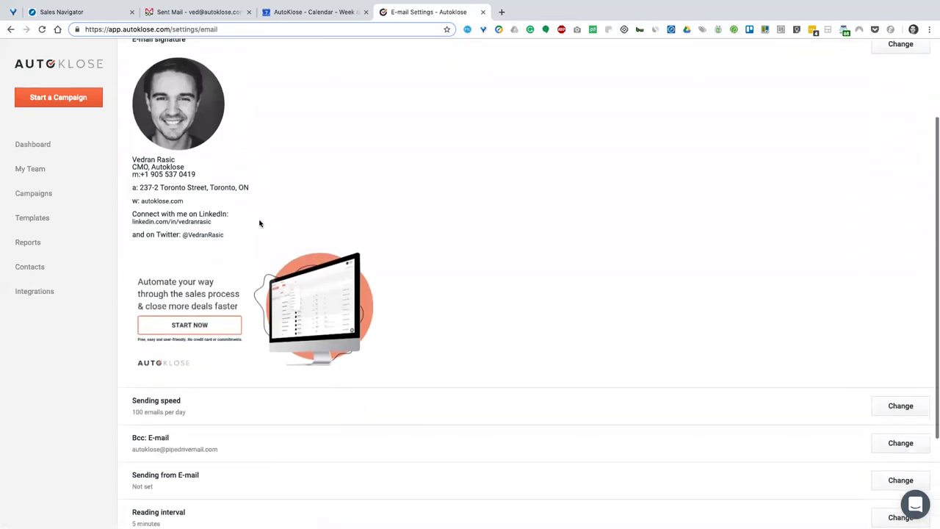
{"action": "scroll", "coordinate": [268, 230], "scroll_direction": "down", "scroll_amount": 1}
{"action": "scroll", "coordinate": [267, 228], "scroll_direction": "down", "scroll_amount": 1}
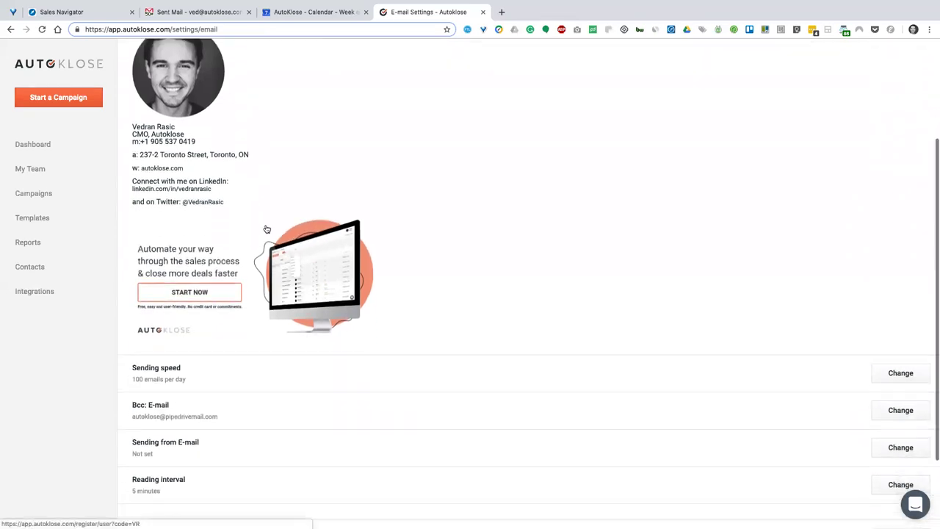
{"action": "scroll", "coordinate": [229, 224], "scroll_direction": "down", "scroll_amount": 2}
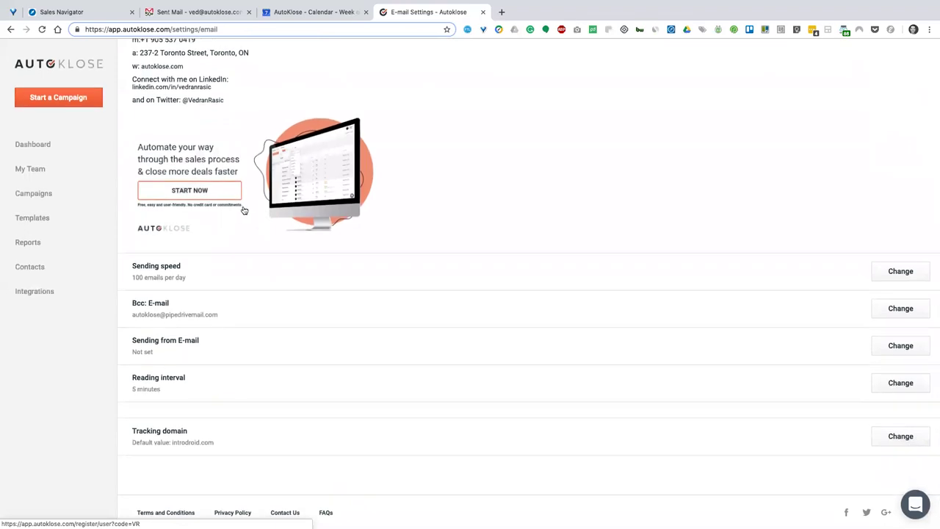
{"action": "scroll", "coordinate": [242, 211], "scroll_direction": "up", "scroll_amount": 3}
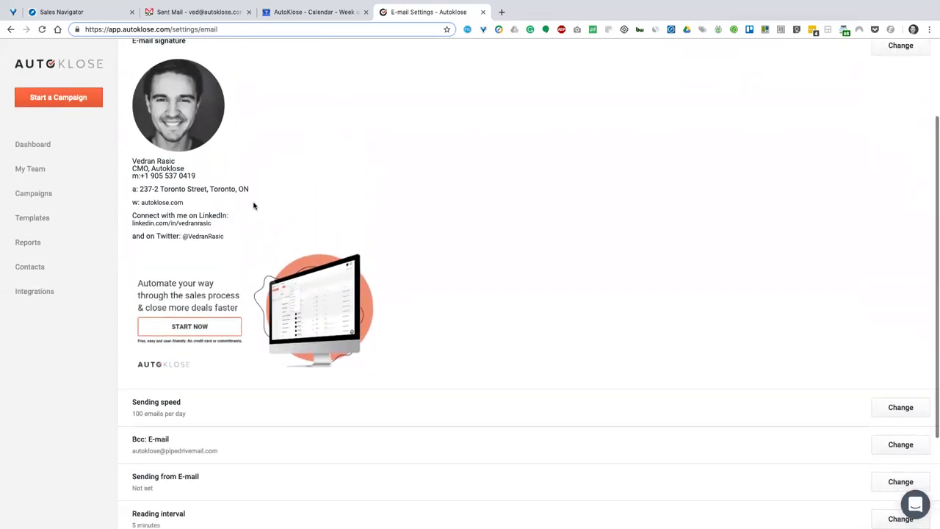
{"action": "scroll", "coordinate": [242, 211], "scroll_direction": "down", "scroll_amount": 2}
{"action": "scroll", "coordinate": [254, 212], "scroll_direction": "down", "scroll_amount": 3}
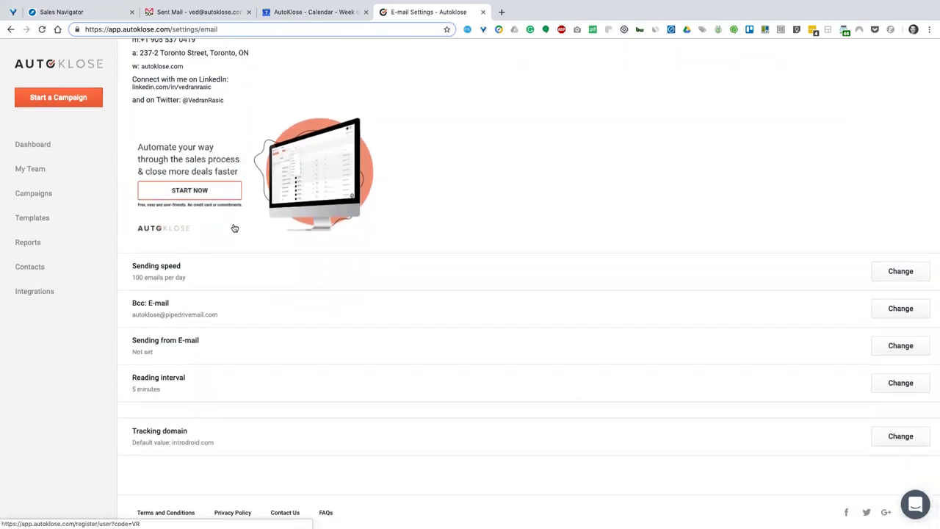
{"action": "scroll", "coordinate": [236, 223], "scroll_direction": "up", "scroll_amount": 1}
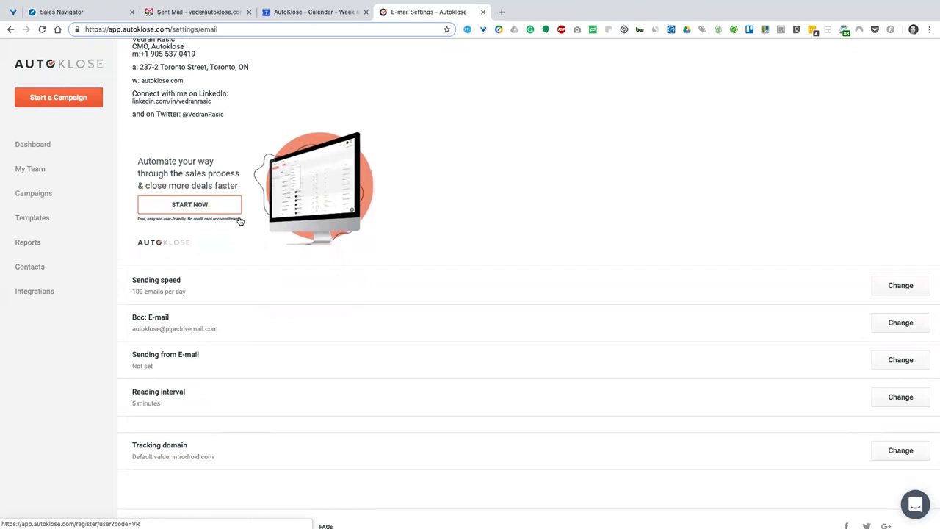
{"action": "scroll", "coordinate": [278, 230], "scroll_direction": "down", "scroll_amount": 1}
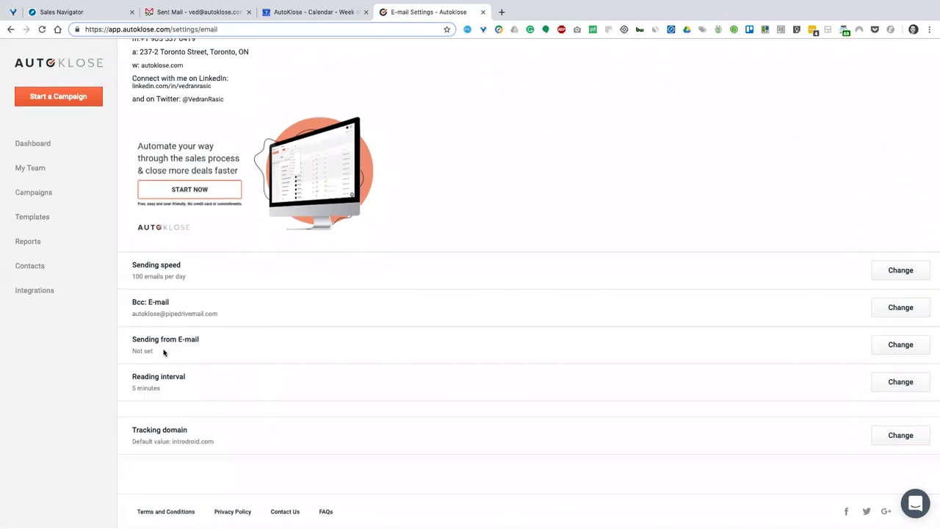
{"action": "scroll", "coordinate": [187, 375], "scroll_direction": "up", "scroll_amount": 4}
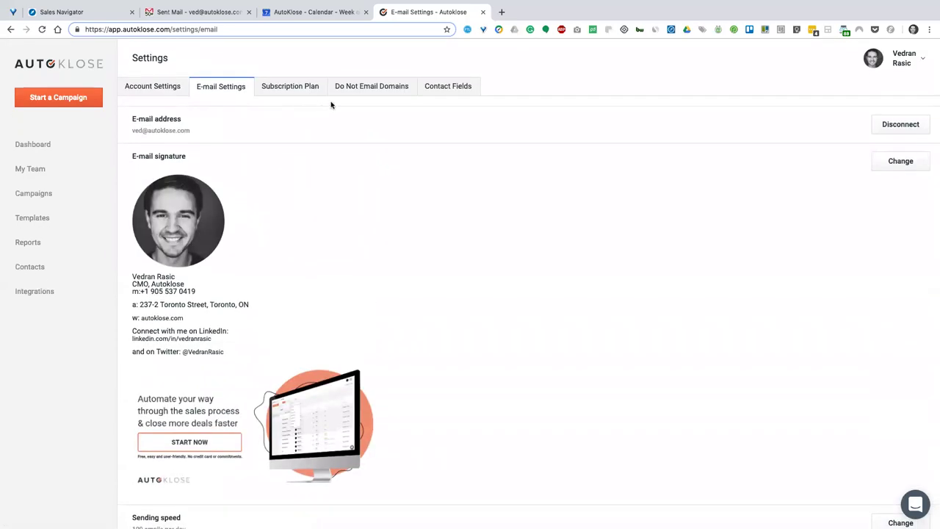
Examine the Do Not Email Domains settings, highlighting the second excluded domain in the list.
{"action": "left_click", "coordinate": [347, 91]}
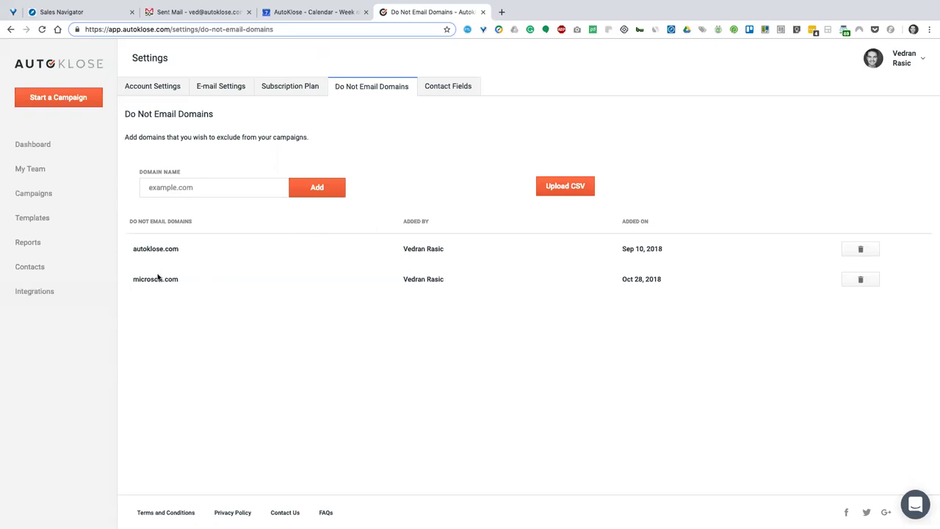
{"action": "left_click_drag", "start_coordinate": [135, 280], "coordinate": [214, 283]}
{"action": "left_click", "coordinate": [138, 282]}
{"action": "left_click_drag", "start_coordinate": [136, 281], "coordinate": [189, 286]}
{"action": "left_click_drag", "start_coordinate": [192, 280], "coordinate": [141, 280]}
{"action": "left_click", "coordinate": [217, 285]}
Review the contact fields with their e-mail tokens and default values, and view the new field form without adding anything.
{"action": "left_click", "coordinate": [434, 93]}
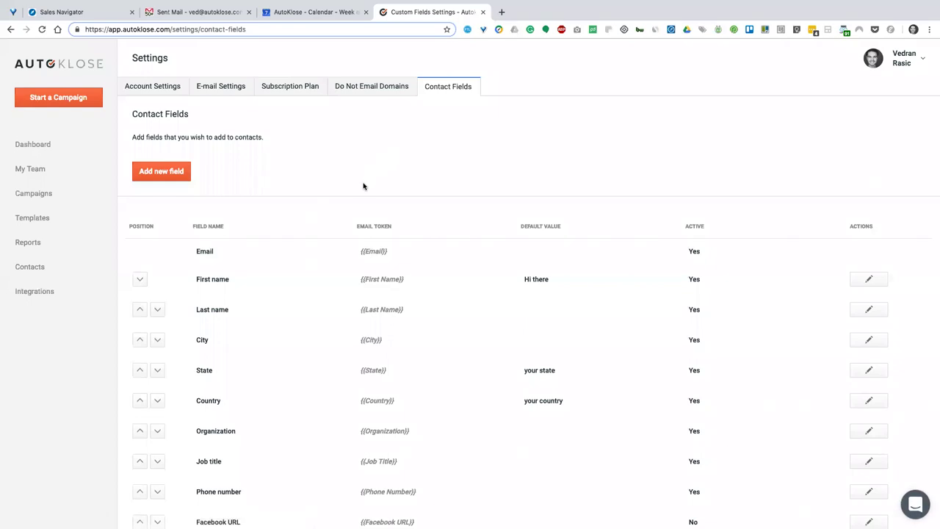
{"action": "scroll", "coordinate": [321, 237], "scroll_direction": "down", "scroll_amount": 2}
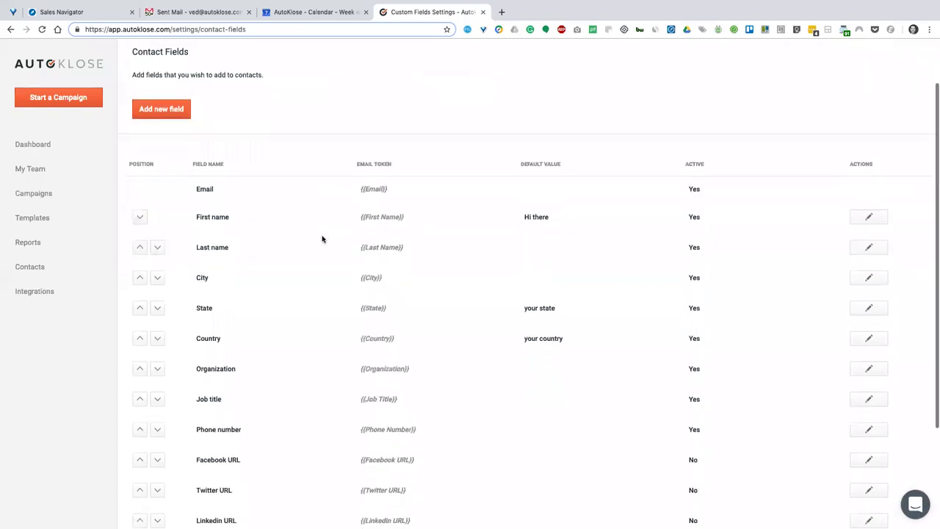
{"action": "scroll", "coordinate": [322, 239], "scroll_direction": "up", "scroll_amount": 2}
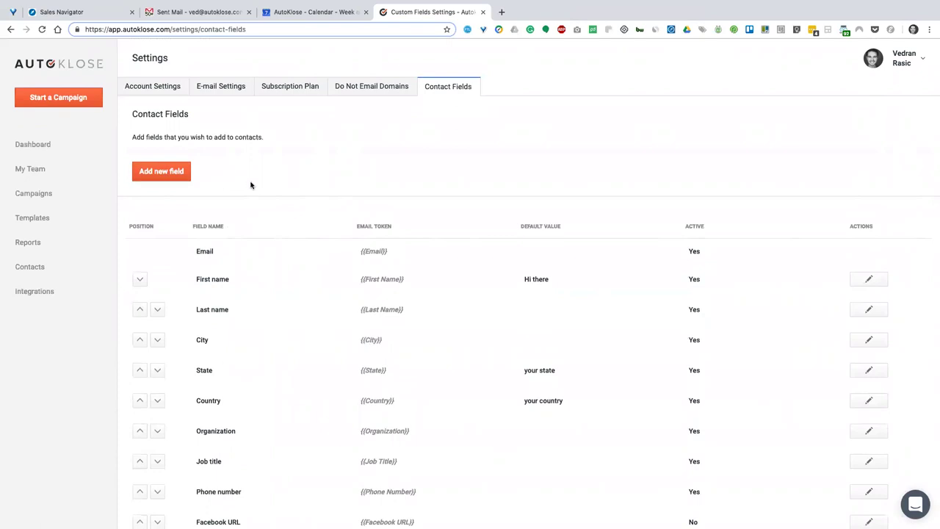
{"action": "left_click", "coordinate": [172, 176]}
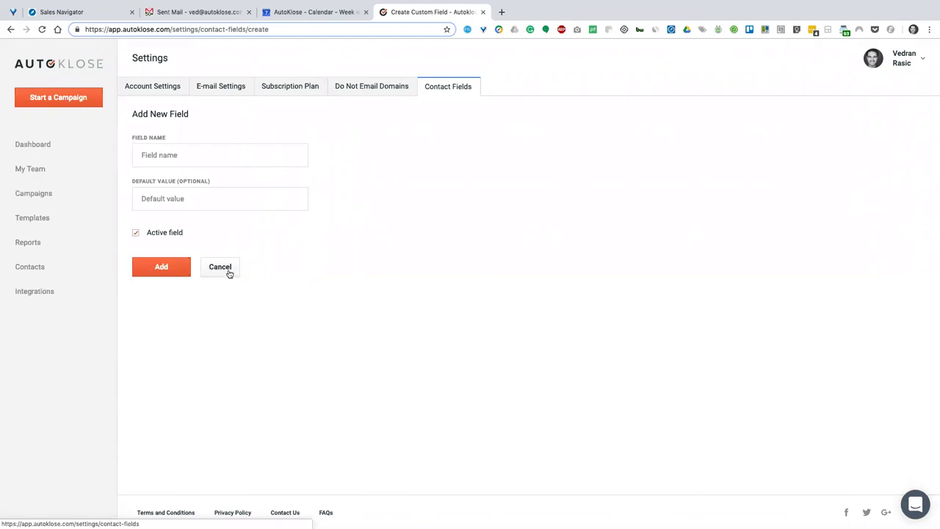
{"action": "left_click", "coordinate": [231, 273]}
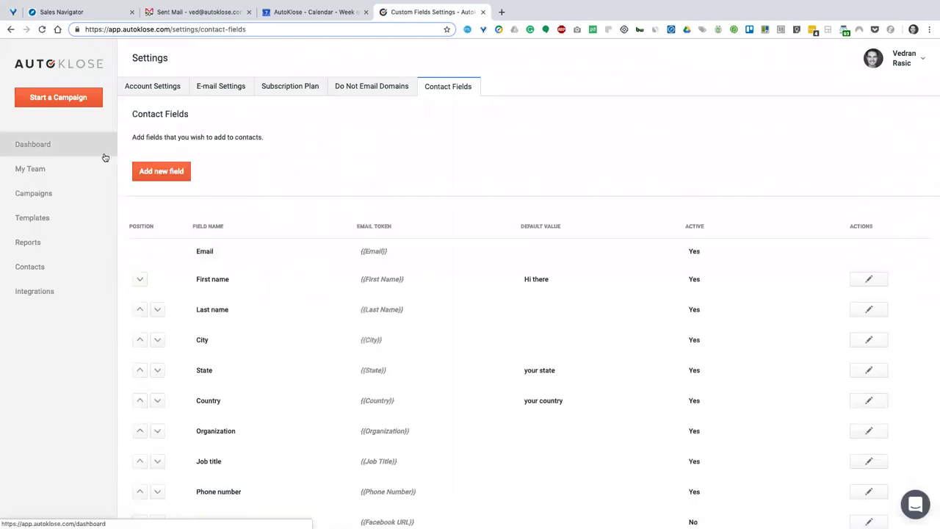
Start a new campaign named "Sales Leaders New York" with the starting date 2019-03-08.
{"action": "left_click", "coordinate": [58, 104]}
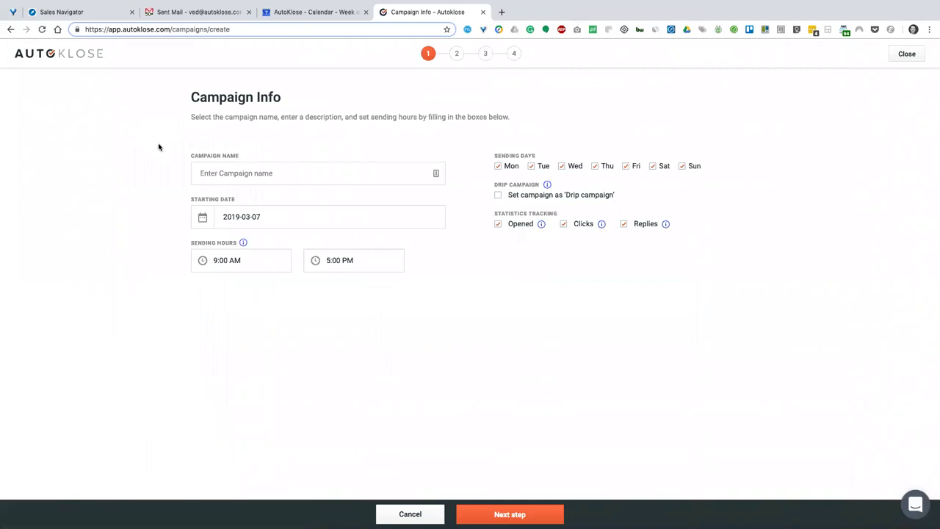
{"action": "left_click", "coordinate": [256, 176]}
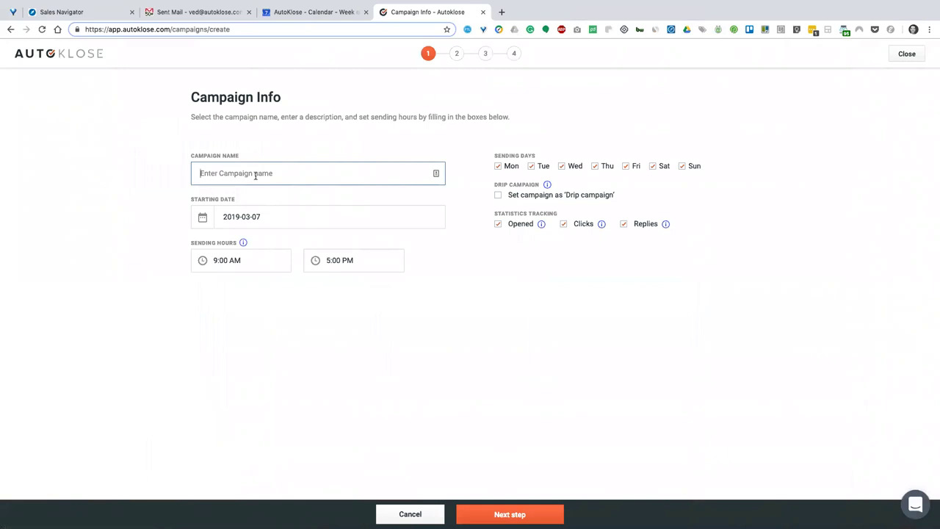
{"action": "type", "text": "Sales Leaders New York"}
{"action": "left_click", "coordinate": [247, 217]}
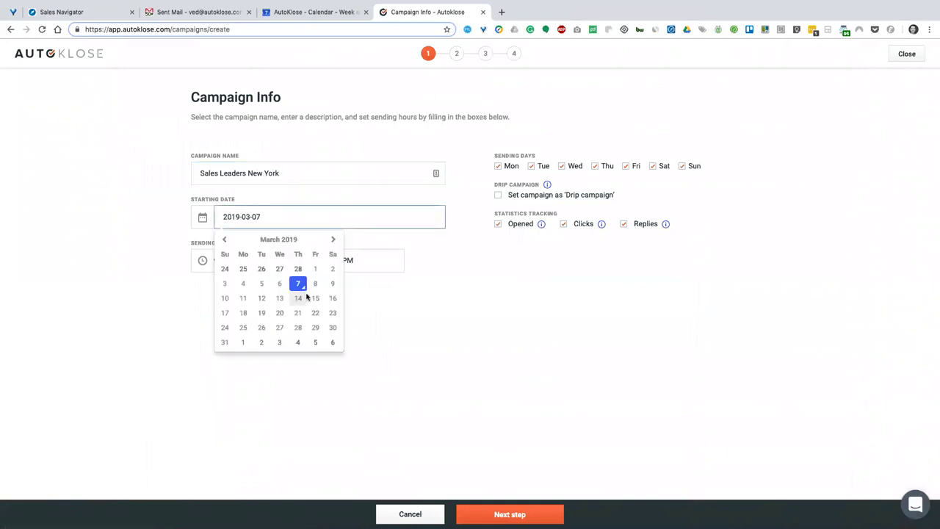
{"action": "left_click", "coordinate": [315, 286]}
Set the campaign's sending hours from 7:00 AM to 10:00 AM.
{"action": "left_click", "coordinate": [241, 260]}
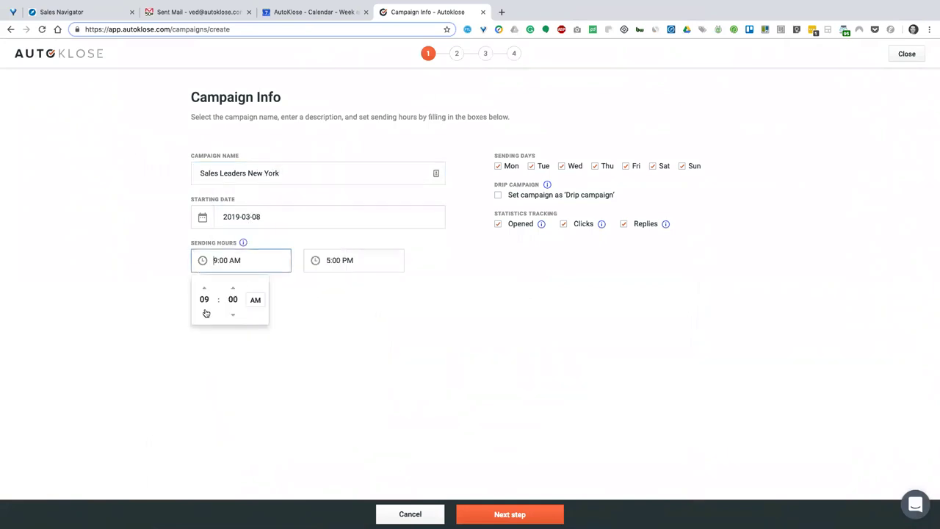
{"action": "left_click", "coordinate": [204, 315]}
{"action": "left_click", "coordinate": [204, 314]}
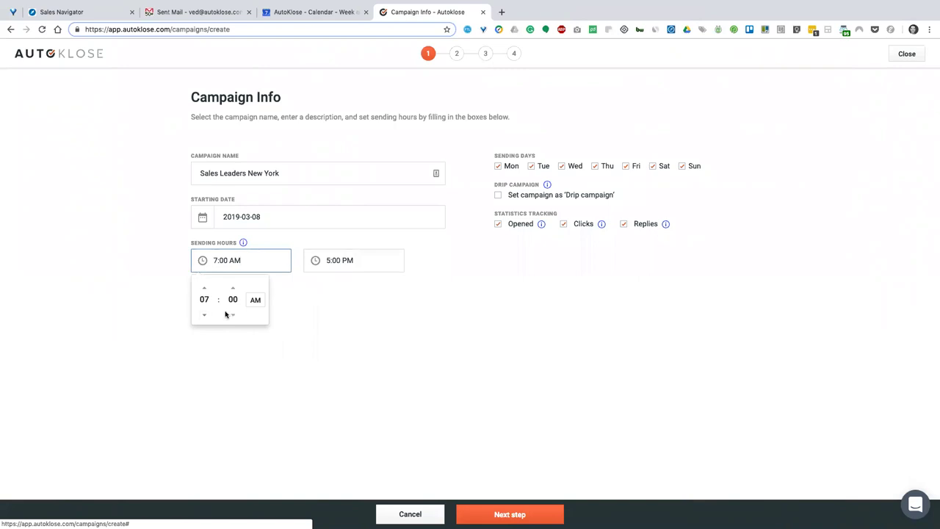
{"action": "left_click", "coordinate": [321, 270]}
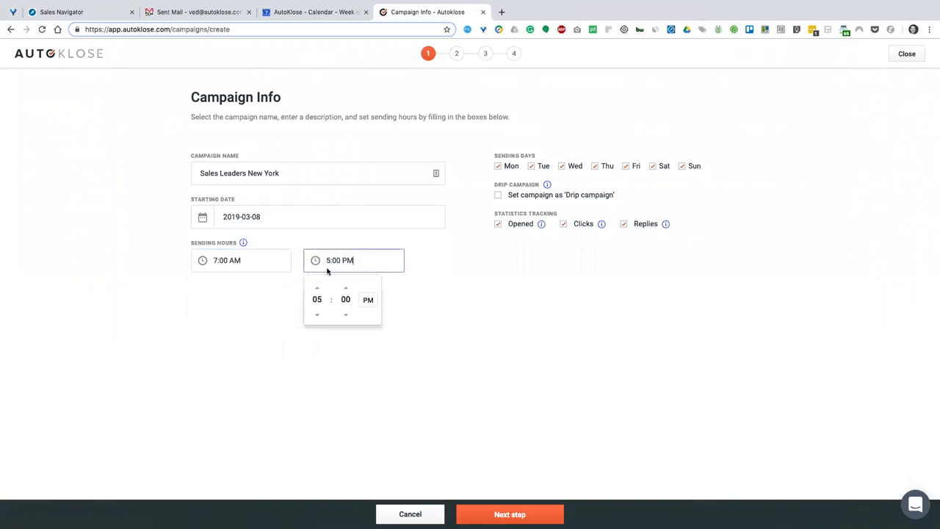
{"action": "left_click", "coordinate": [316, 314]}
{"action": "left_click", "coordinate": [316, 314]}
{"action": "left_click", "coordinate": [314, 314]}
{"action": "left_click", "coordinate": [314, 314]}
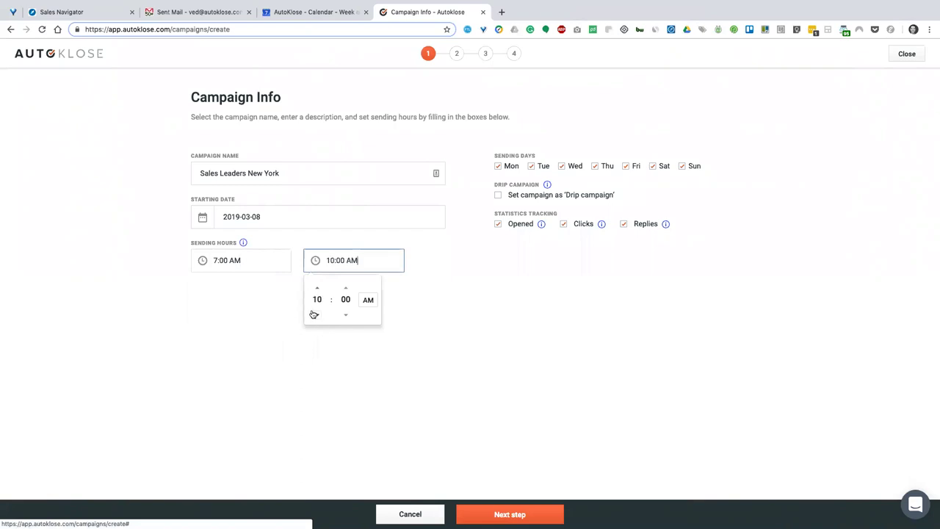
Extend the end of the campaign's sending hours to 11:00 AM and proceed to choosing recipients.
{"action": "left_click", "coordinate": [316, 287]}
{"action": "left_click", "coordinate": [436, 322]}
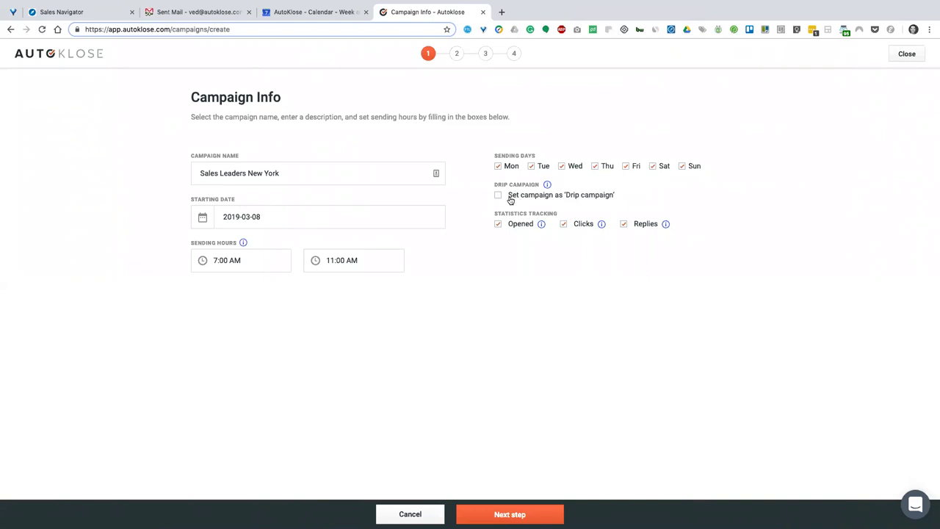
{"action": "mouse_move", "coordinate": [549, 186]}
{"action": "left_click", "coordinate": [510, 514]}
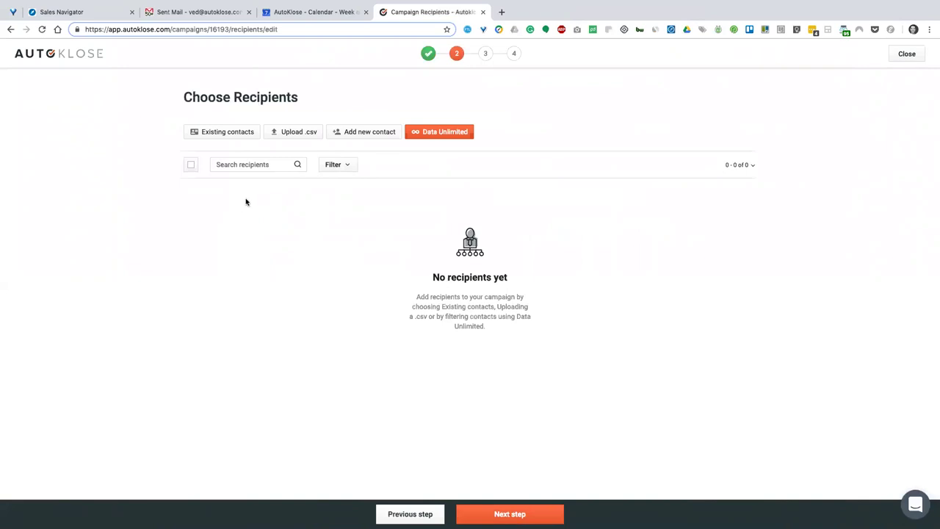
Open the existing contacts for the campaign and look through the first page of the list.
{"action": "left_click", "coordinate": [237, 139]}
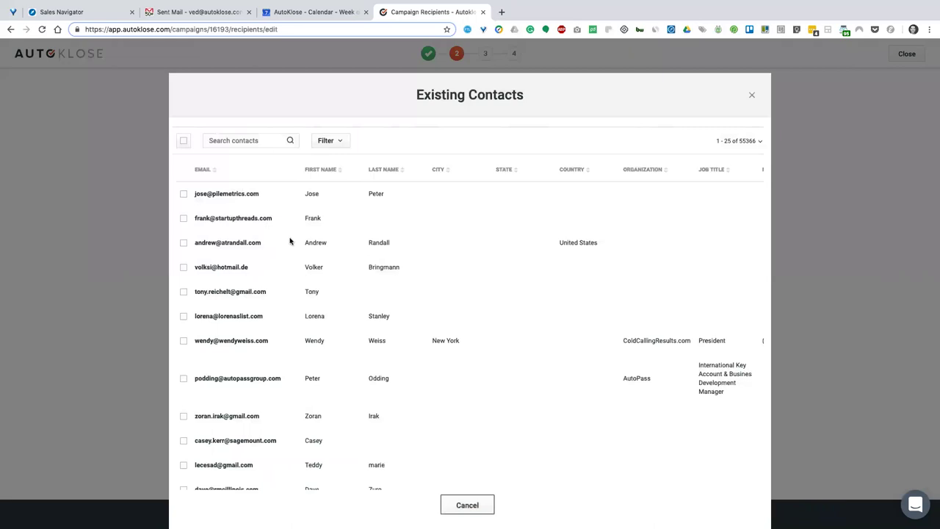
{"action": "scroll", "coordinate": [300, 251], "scroll_direction": "down", "scroll_amount": 1}
{"action": "scroll", "coordinate": [331, 286], "scroll_direction": "down", "scroll_amount": 2}
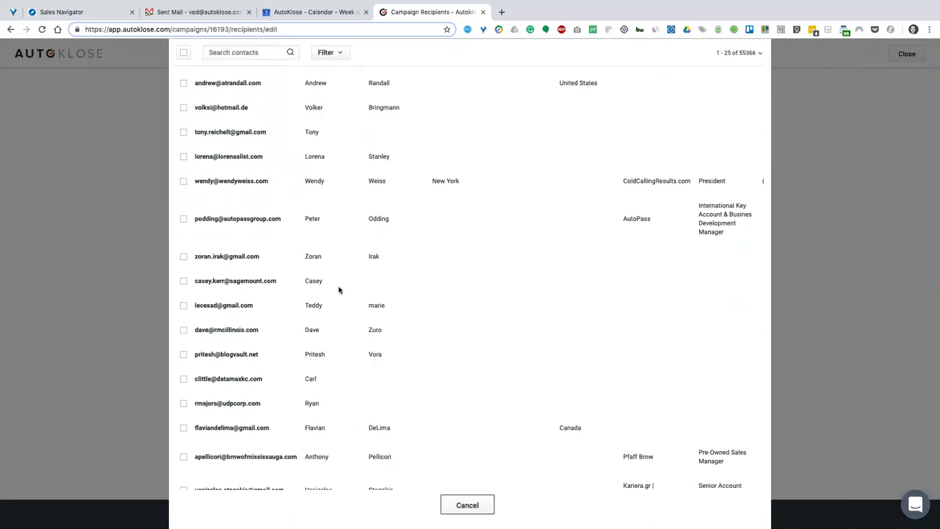
{"action": "scroll", "coordinate": [334, 285], "scroll_direction": "down", "scroll_amount": 2}
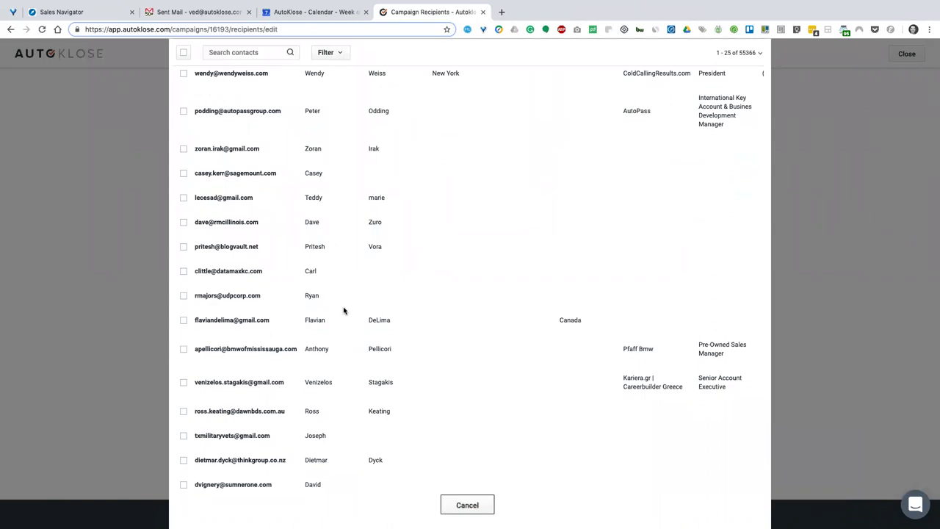
{"action": "scroll", "coordinate": [312, 294], "scroll_direction": "up", "scroll_amount": 4}
{"action": "scroll", "coordinate": [315, 298], "scroll_direction": "down", "scroll_amount": 8}
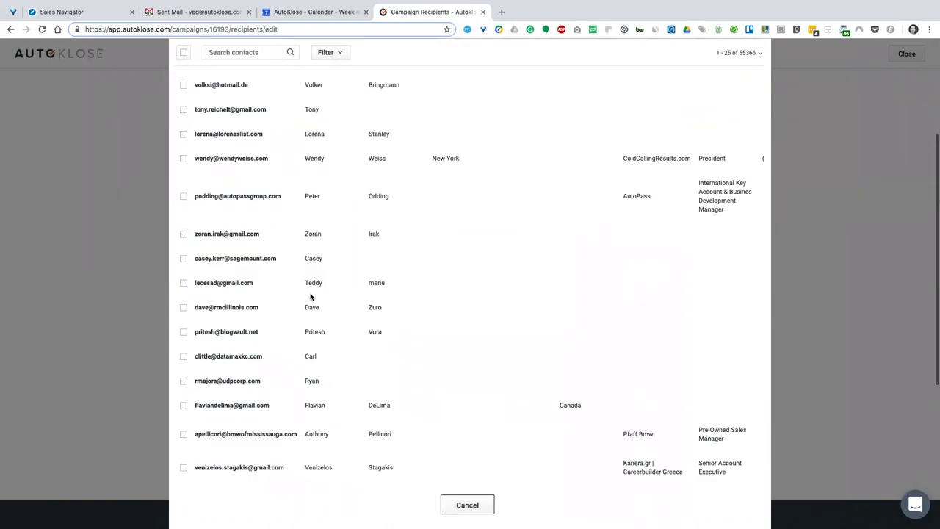
Add the first contact on the second page of existing contacts to the campaign's recipients.
{"action": "left_click", "coordinate": [501, 411]}
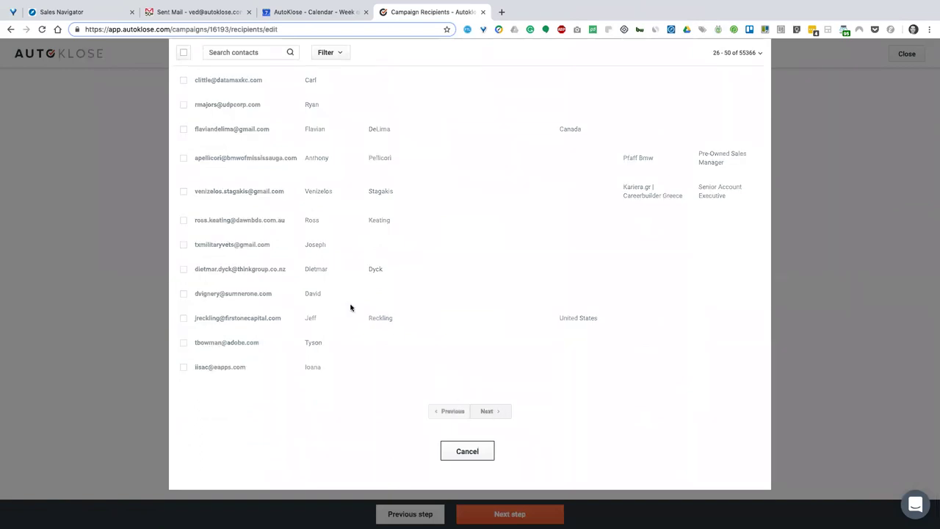
{"action": "scroll", "coordinate": [315, 280], "scroll_direction": "up", "scroll_amount": 10}
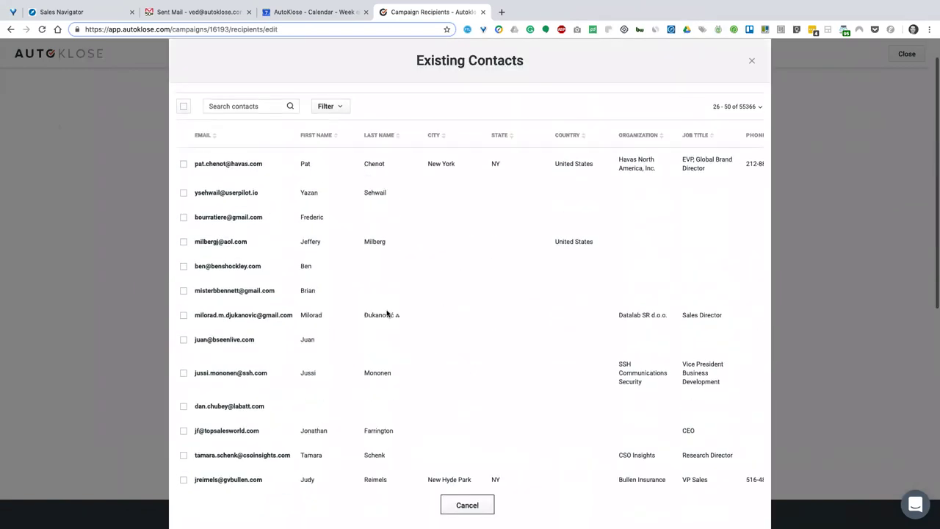
{"action": "scroll", "coordinate": [393, 303], "scroll_direction": "right", "scroll_amount": 3}
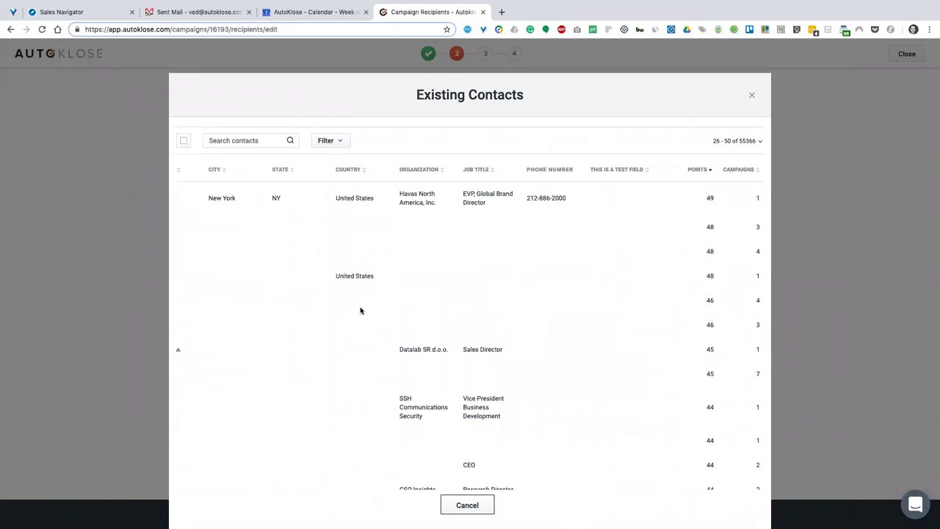
{"action": "scroll", "coordinate": [338, 234], "scroll_direction": "left", "scroll_amount": 5}
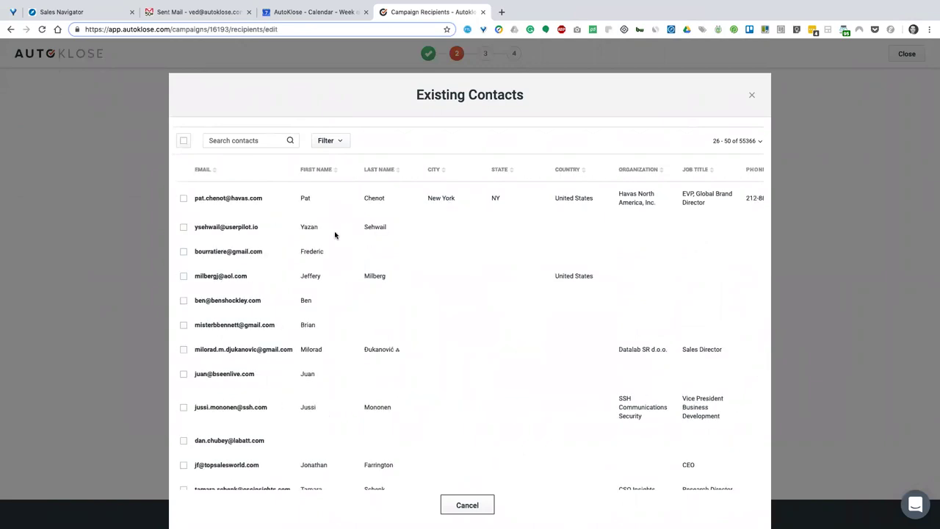
{"action": "left_click", "coordinate": [183, 199]}
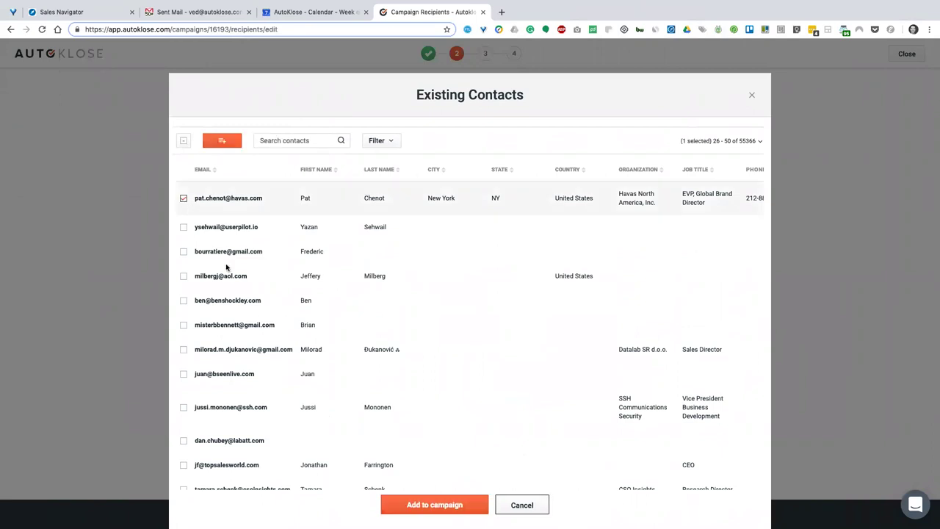
{"action": "left_click", "coordinate": [230, 143]}
{"action": "left_click", "coordinate": [438, 327]}
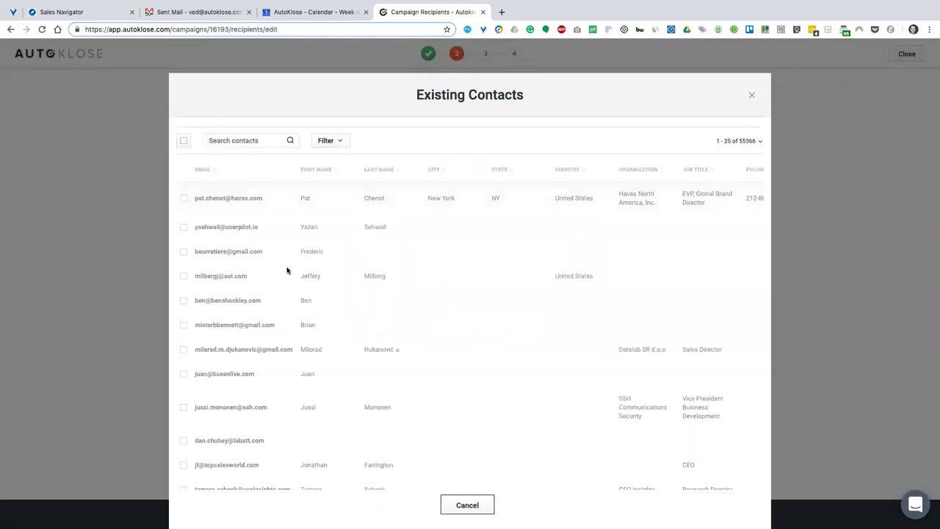
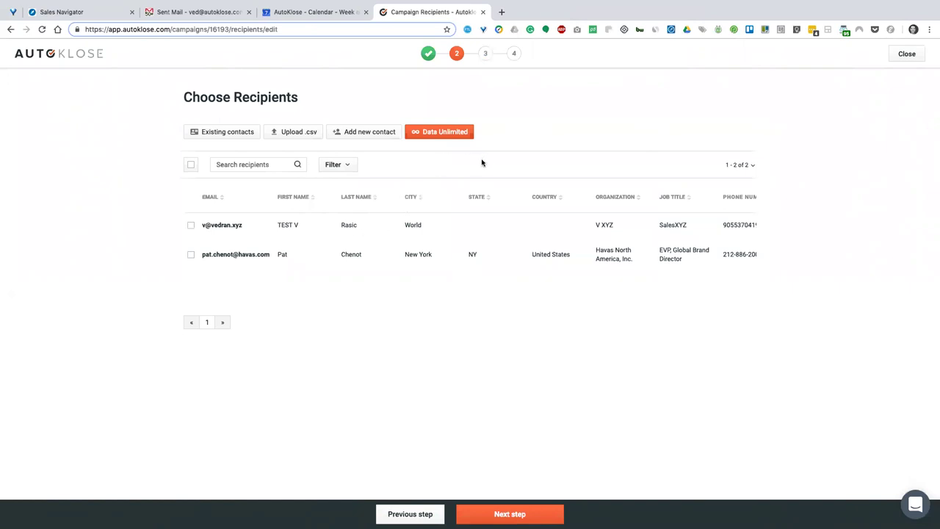
Open Data Unlimited, enable its advanced filter and review the available recipient criteria.
{"action": "left_click", "coordinate": [439, 133]}
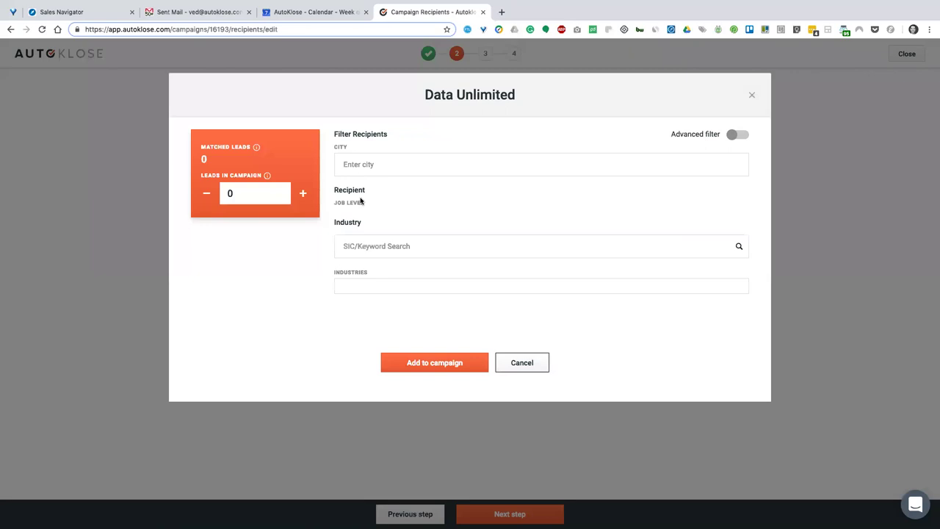
{"action": "scroll", "coordinate": [367, 252], "scroll_direction": "down", "scroll_amount": 2}
{"action": "scroll", "coordinate": [378, 254], "scroll_direction": "up", "scroll_amount": 2}
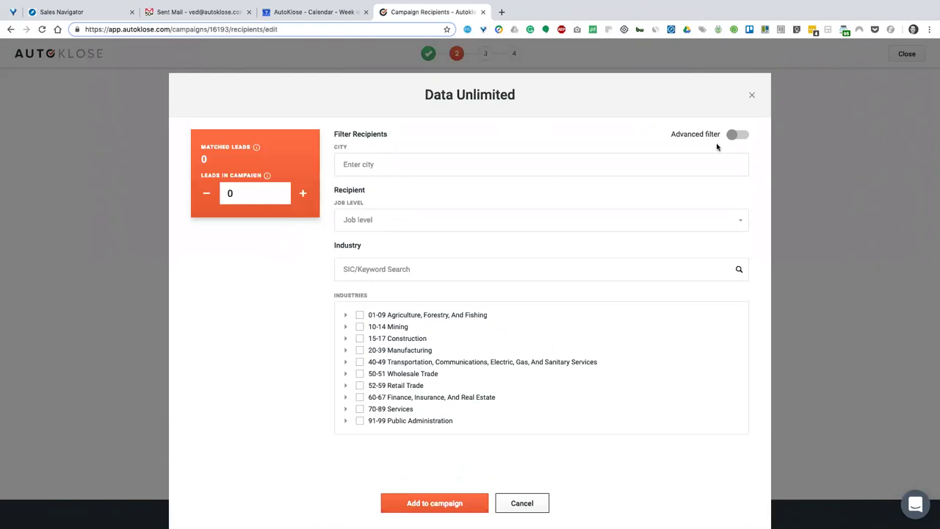
{"action": "left_click", "coordinate": [737, 135]}
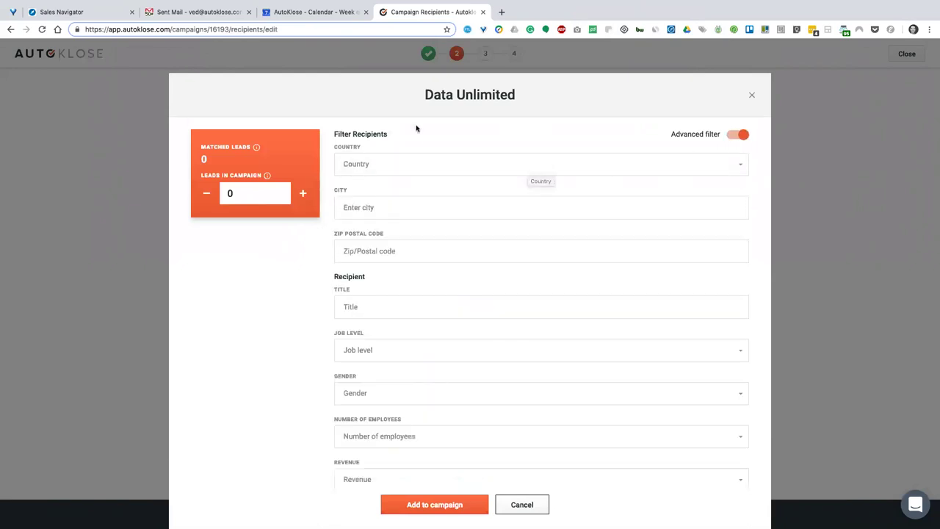
{"action": "scroll", "coordinate": [391, 232], "scroll_direction": "down", "scroll_amount": 1}
{"action": "scroll", "coordinate": [391, 233], "scroll_direction": "down", "scroll_amount": 5}
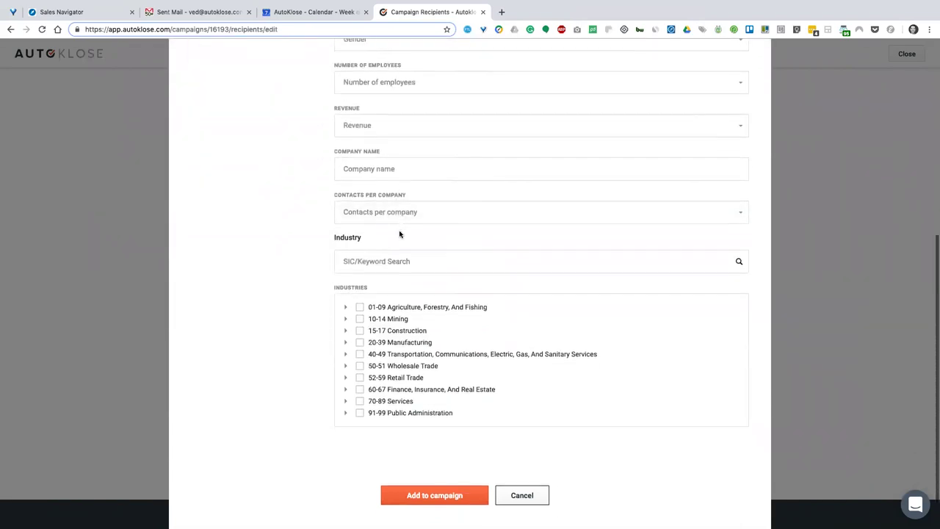
{"action": "scroll", "coordinate": [399, 233], "scroll_direction": "up", "scroll_amount": 8}
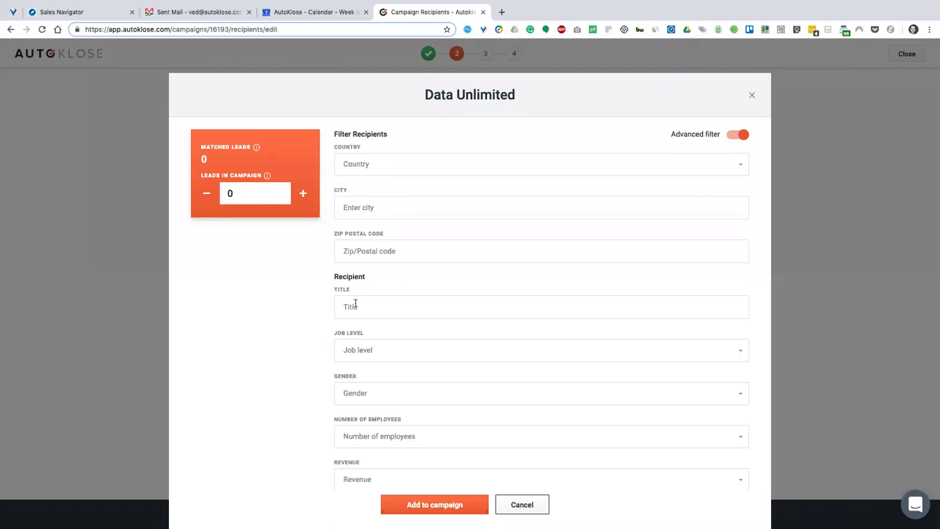
Filter the Data Unlimited leads by country United States and state New York.
{"action": "left_click", "coordinate": [383, 171]}
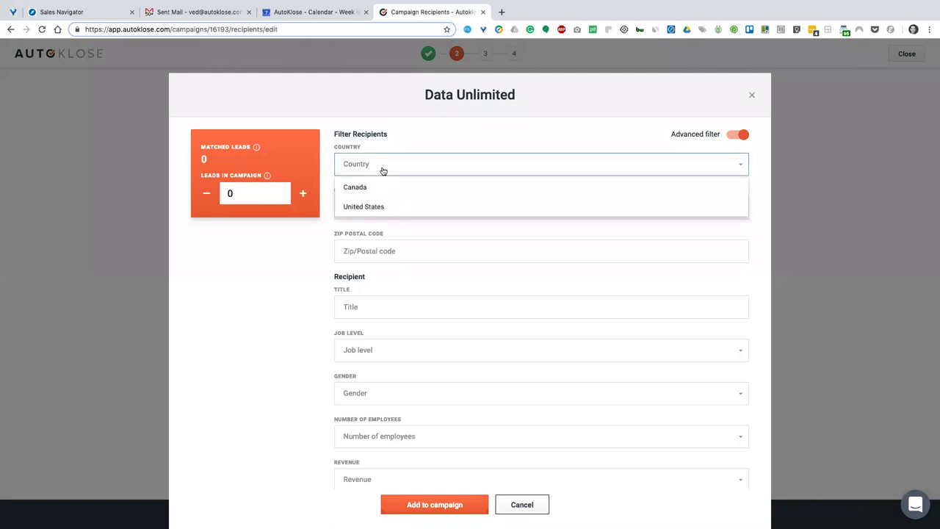
{"action": "left_click", "coordinate": [370, 208]}
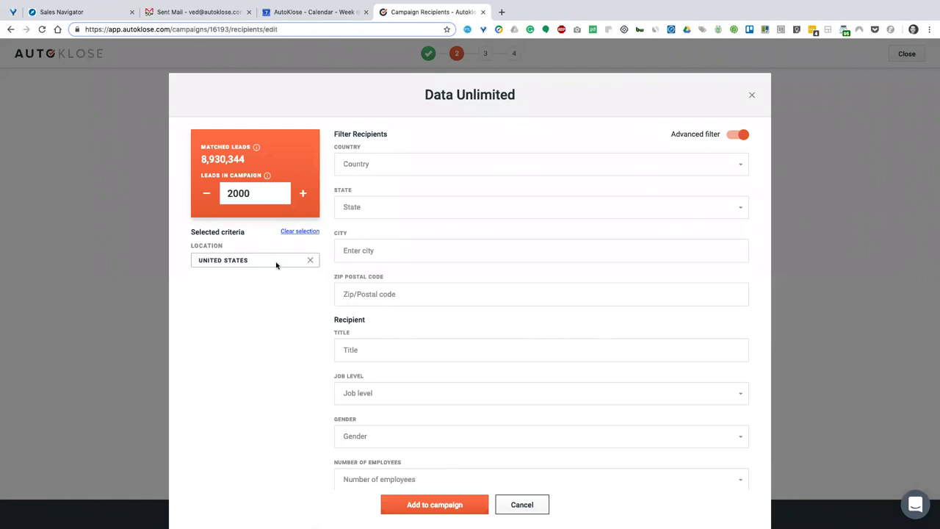
{"action": "left_click", "coordinate": [371, 211]}
{"action": "scroll", "coordinate": [373, 281], "scroll_direction": "down", "scroll_amount": 10}
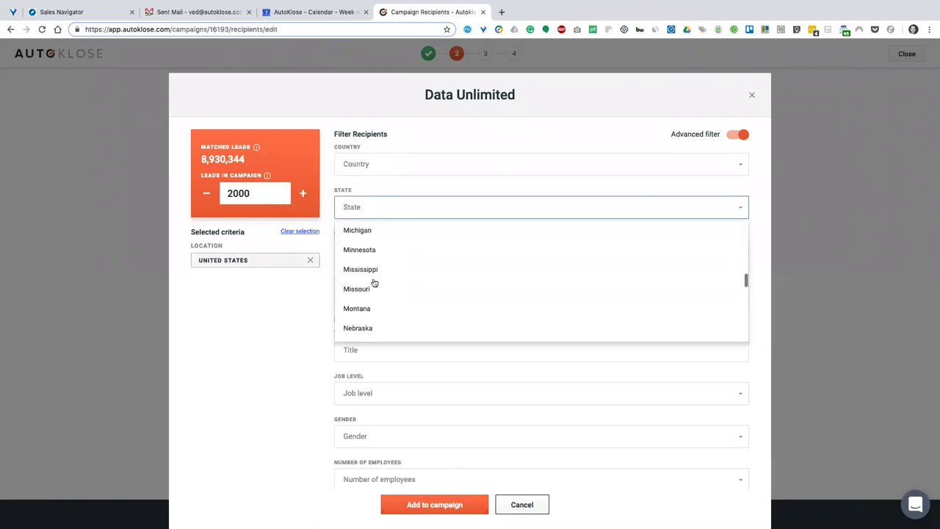
{"action": "left_click", "coordinate": [367, 253]}
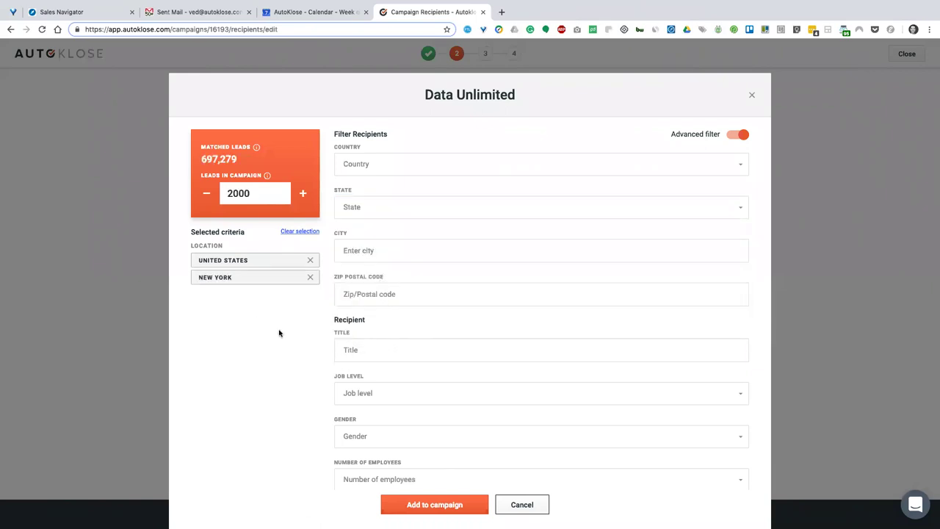
Add the recipient title "Sales Director" to the lead criteria.
{"action": "scroll", "coordinate": [301, 327], "scroll_direction": "down", "scroll_amount": 1}
{"action": "left_click", "coordinate": [360, 299]}
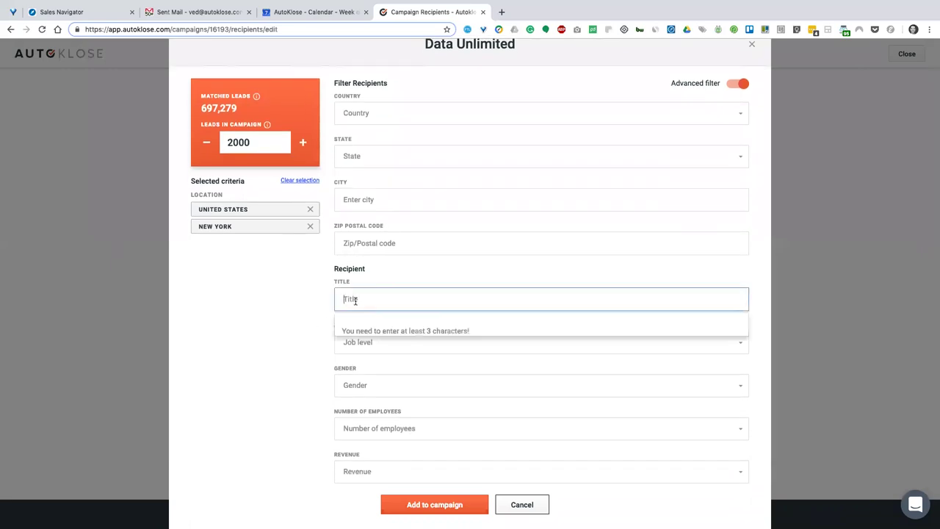
{"action": "left_click", "coordinate": [315, 303]}
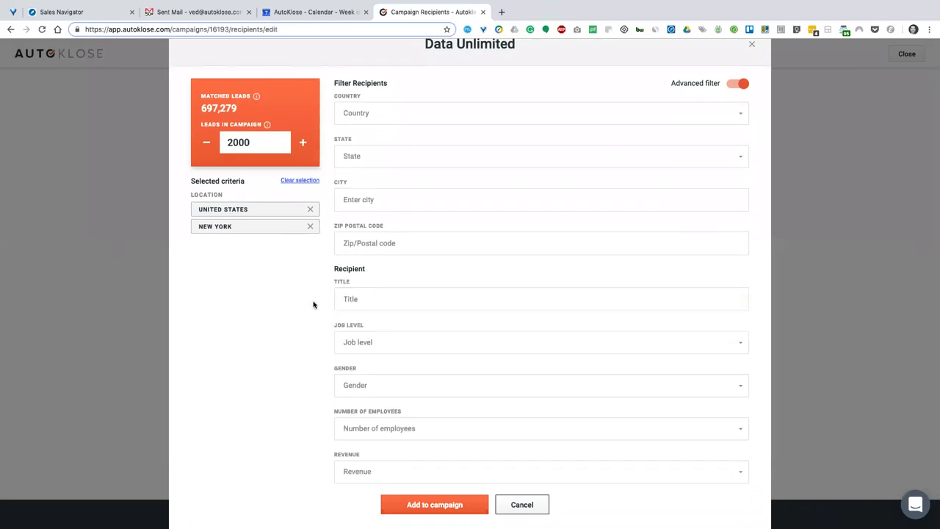
{"action": "left_click", "coordinate": [351, 300]}
{"action": "type", "text": "Sales Director"}
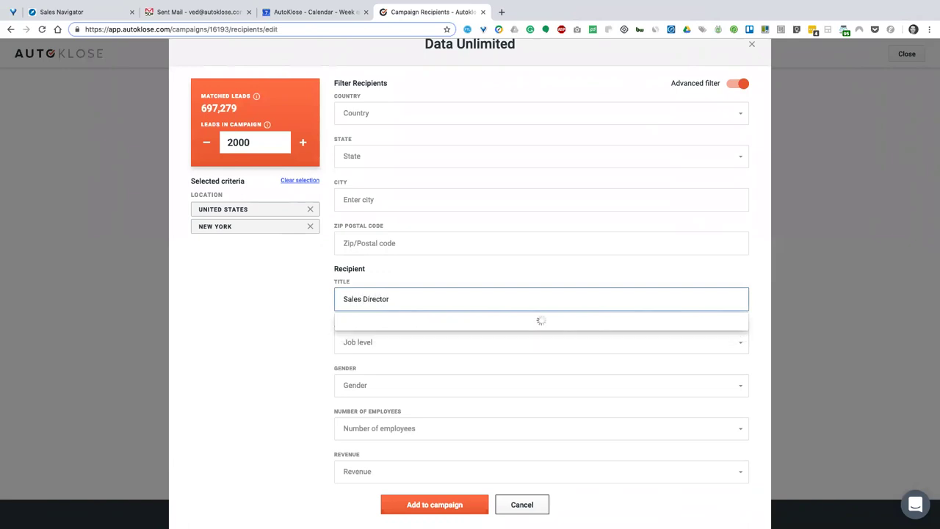
{"action": "left_click", "coordinate": [354, 323]}
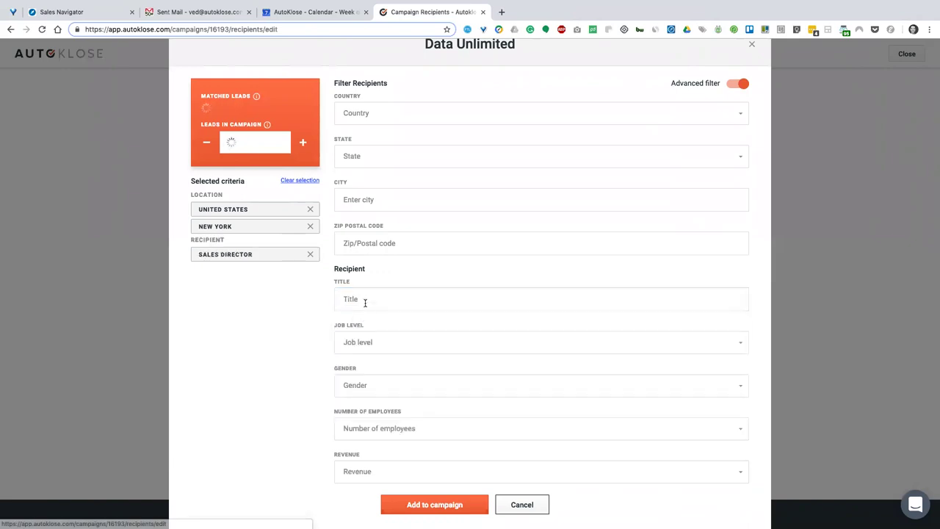
Add the titles "Sales Development Director" and "Sales Executive" to the recipient criteria.
{"action": "left_click", "coordinate": [361, 301]}
{"action": "type", "text": "Sales "}
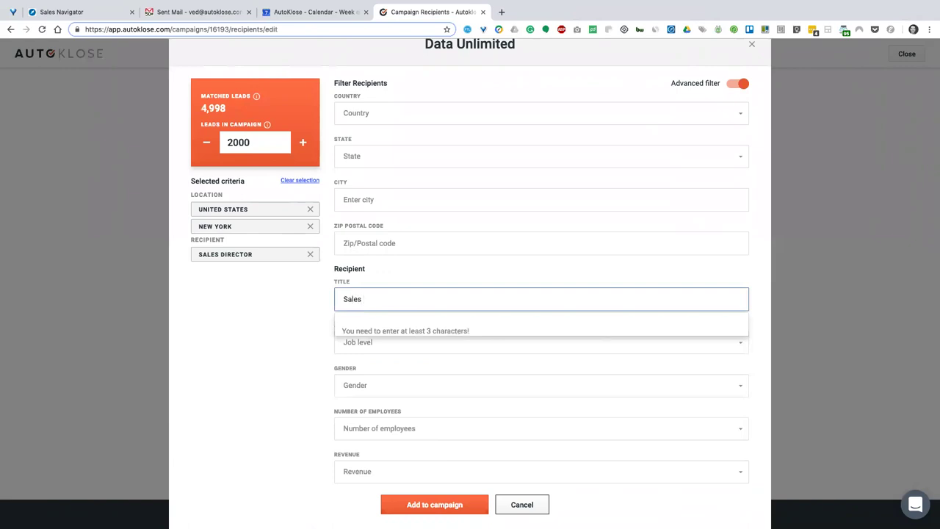
{"action": "type", "text": "Development Director"}
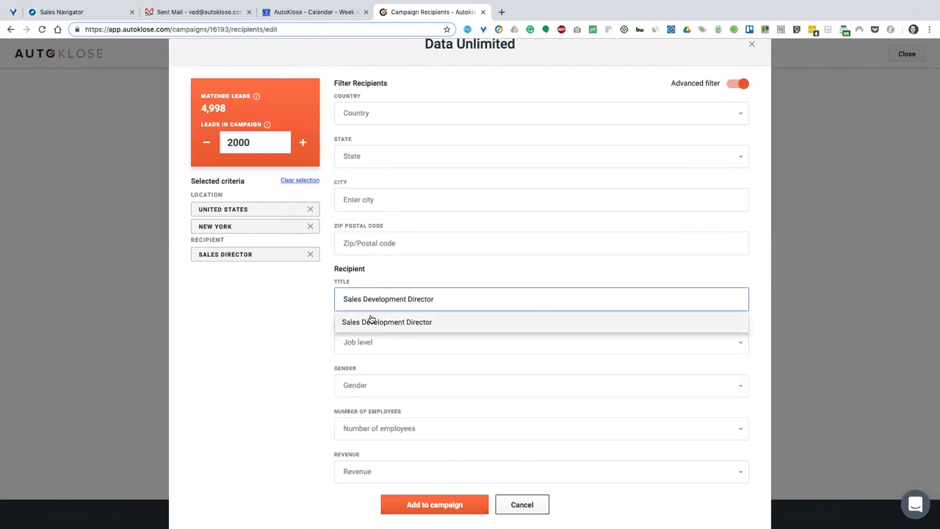
{"action": "left_click", "coordinate": [369, 319]}
{"action": "type", "text": "Sales Executive"}
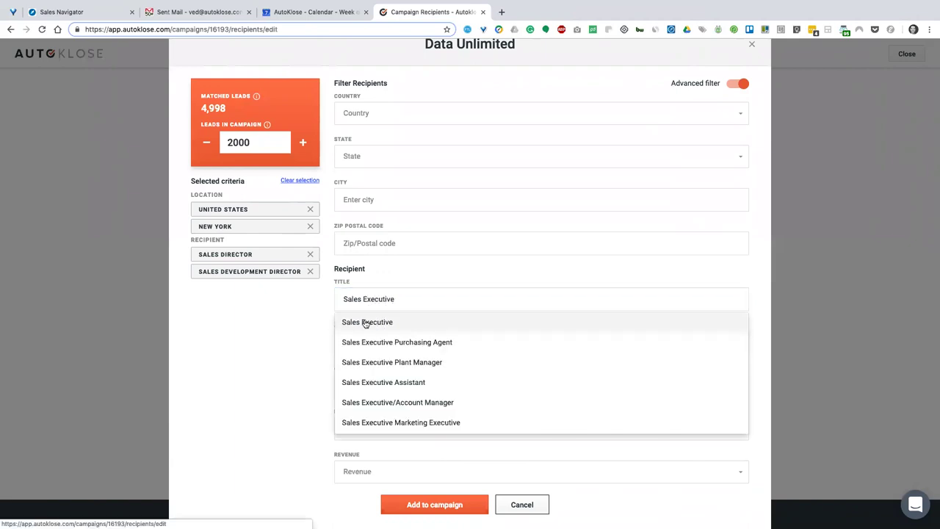
{"action": "left_click", "coordinate": [365, 323]}
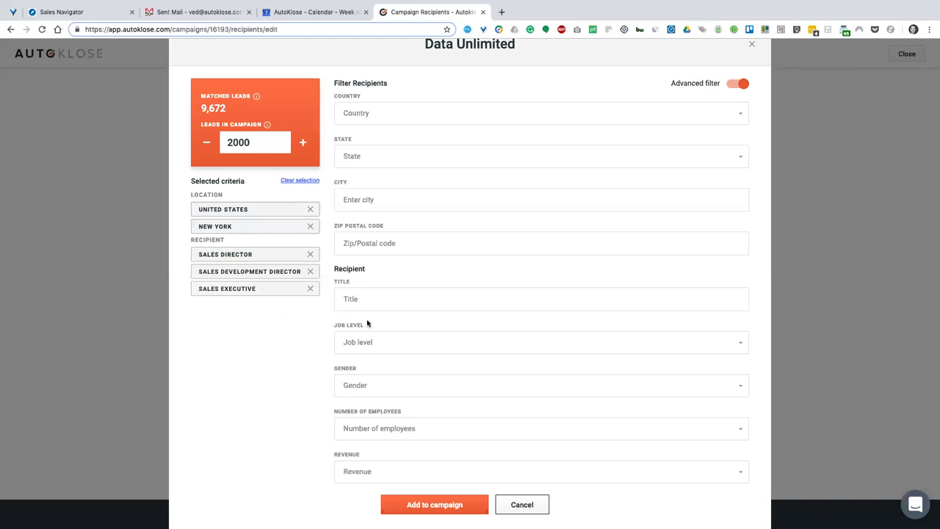
Examine the available job level options and the other recipient criteria in the Data Unlimited filter.
{"action": "scroll", "coordinate": [364, 328], "scroll_direction": "down", "scroll_amount": 2}
{"action": "scroll", "coordinate": [363, 328], "scroll_direction": "down", "scroll_amount": 2}
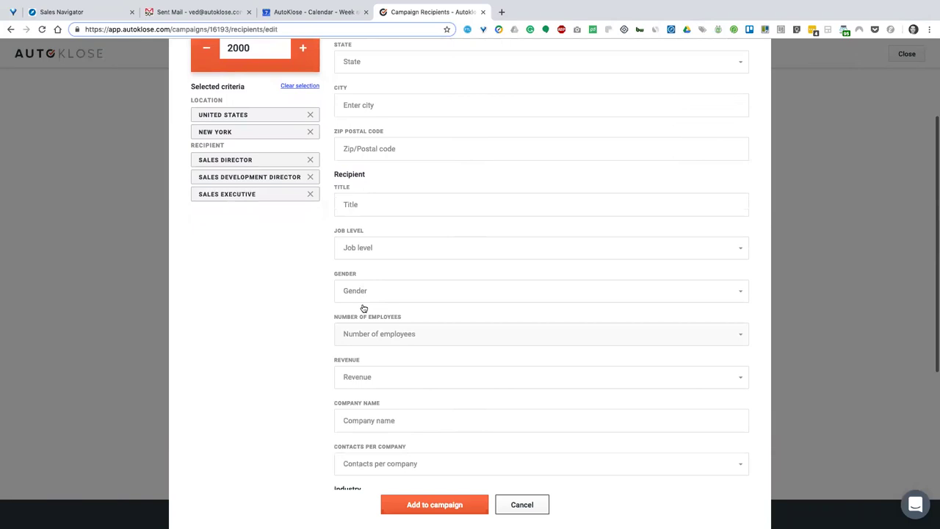
{"action": "left_click", "coordinate": [365, 233]}
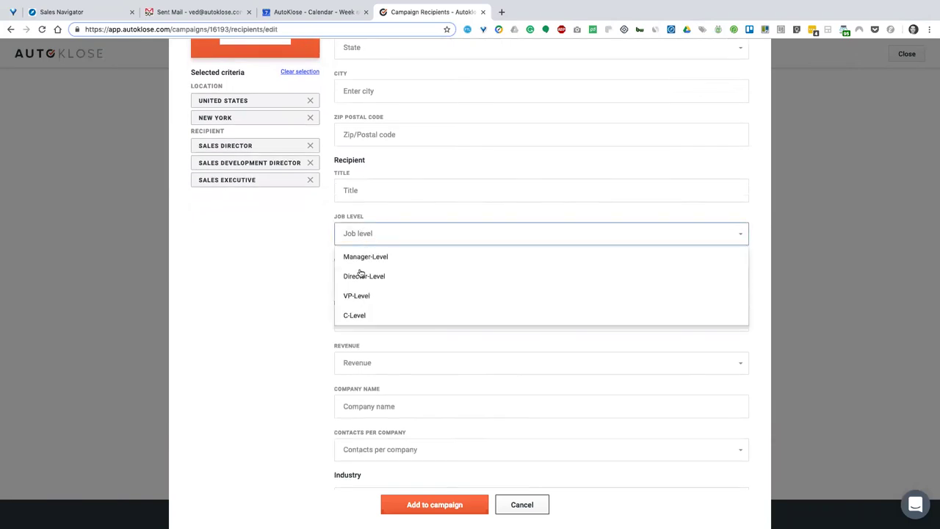
{"action": "left_click", "coordinate": [325, 253]}
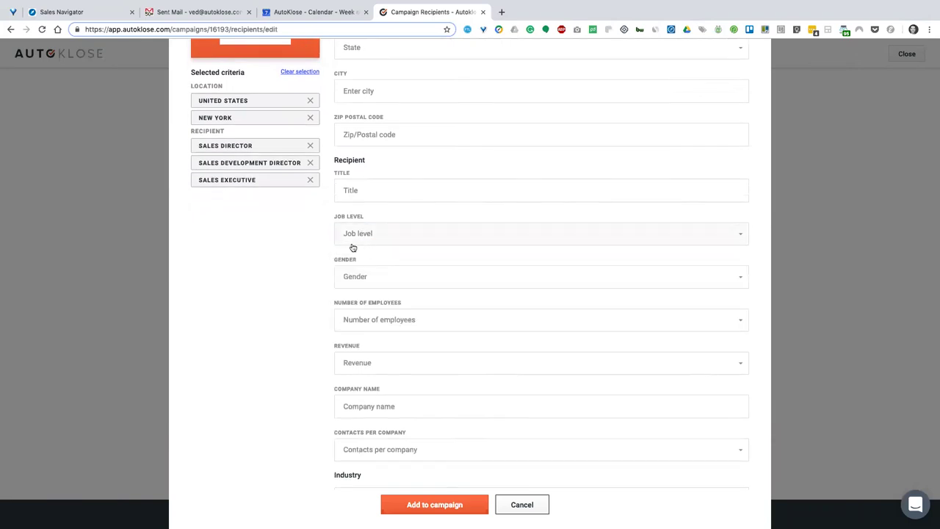
{"action": "scroll", "coordinate": [345, 248], "scroll_direction": "up", "scroll_amount": 1}
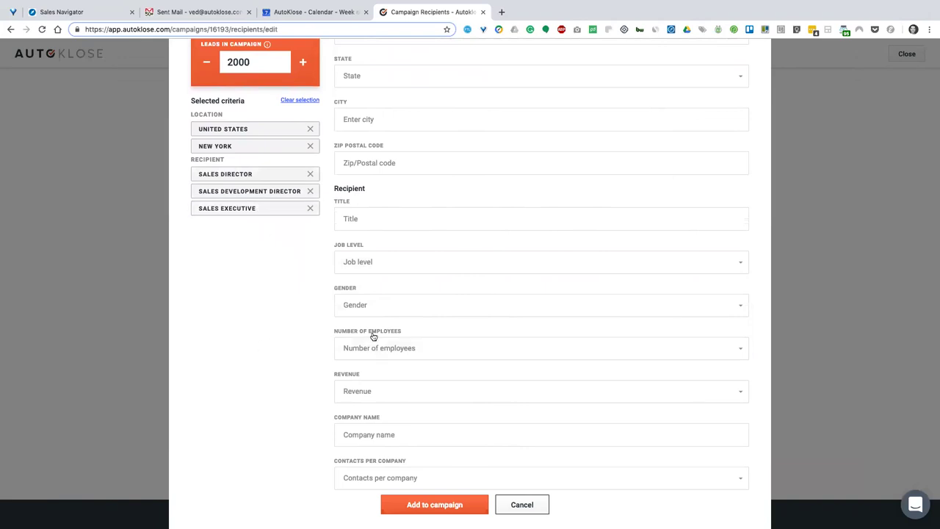
{"action": "scroll", "coordinate": [373, 334], "scroll_direction": "down", "scroll_amount": 2}
{"action": "left_click", "coordinate": [384, 254]}
{"action": "left_click", "coordinate": [304, 264]}
{"action": "scroll", "coordinate": [380, 312], "scroll_direction": "down", "scroll_amount": 2}
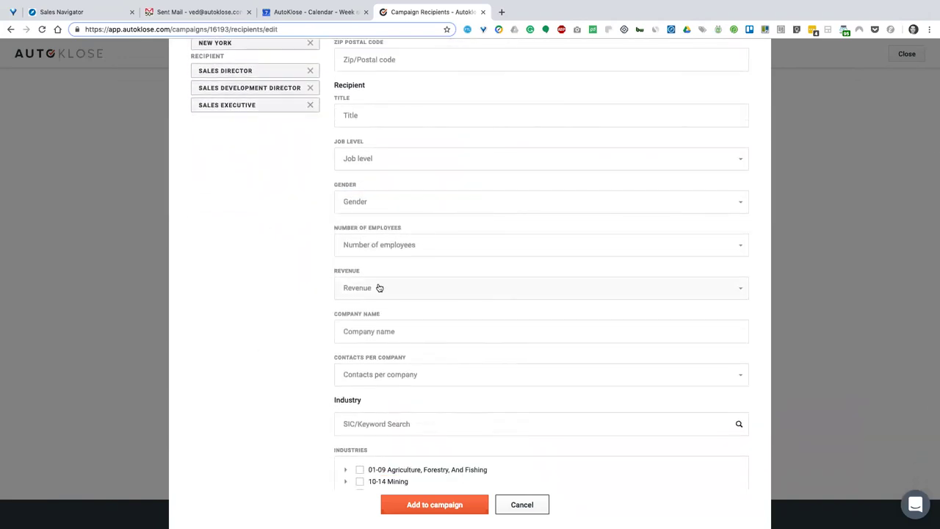
Filter the leads by company size with the employee ranges 1 to 10, 10 to 25 and 25 to 100.
{"action": "left_click", "coordinate": [373, 254]}
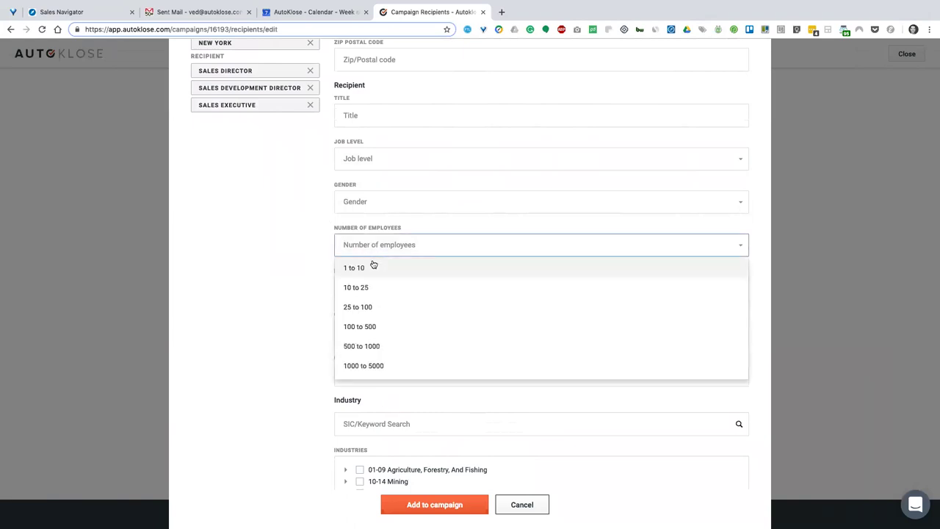
{"action": "left_click", "coordinate": [367, 268]}
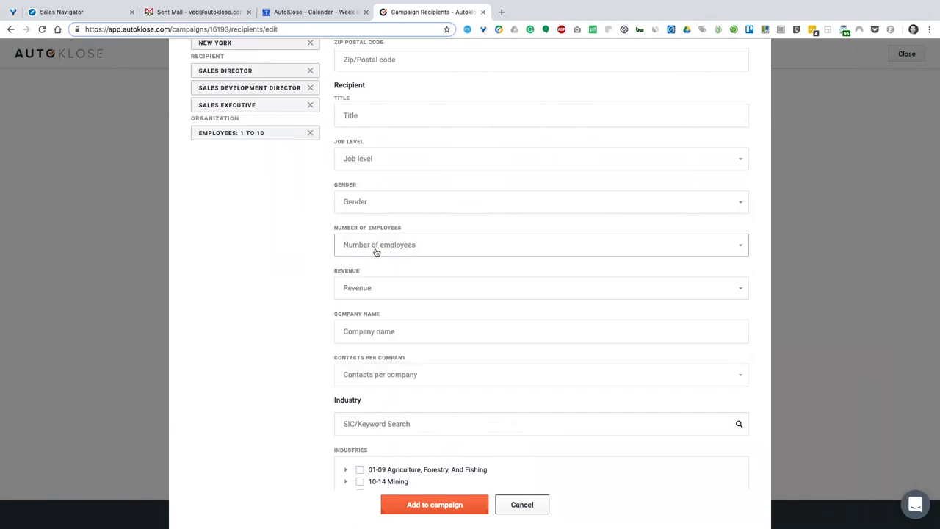
{"action": "left_click", "coordinate": [371, 253]}
{"action": "left_click", "coordinate": [353, 287]}
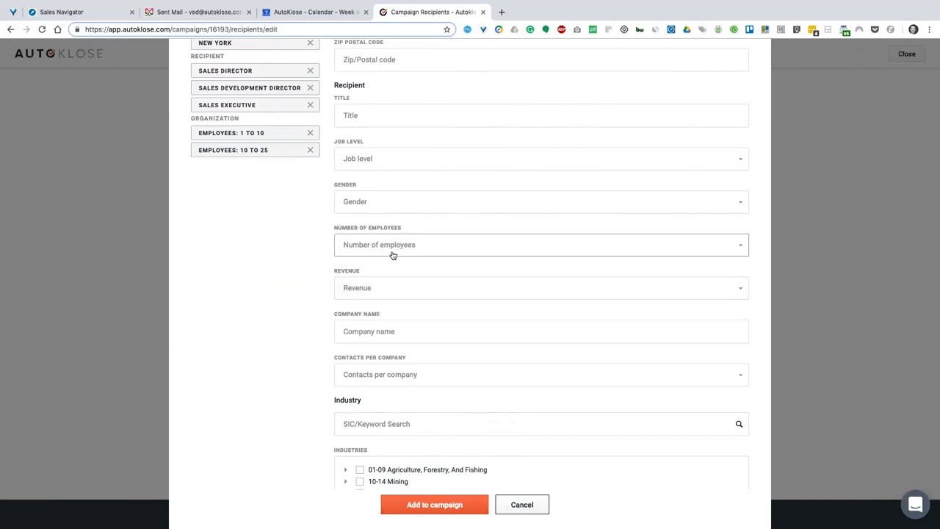
{"action": "left_click", "coordinate": [390, 251]}
{"action": "left_click", "coordinate": [360, 308]}
{"action": "left_click", "coordinate": [374, 254]}
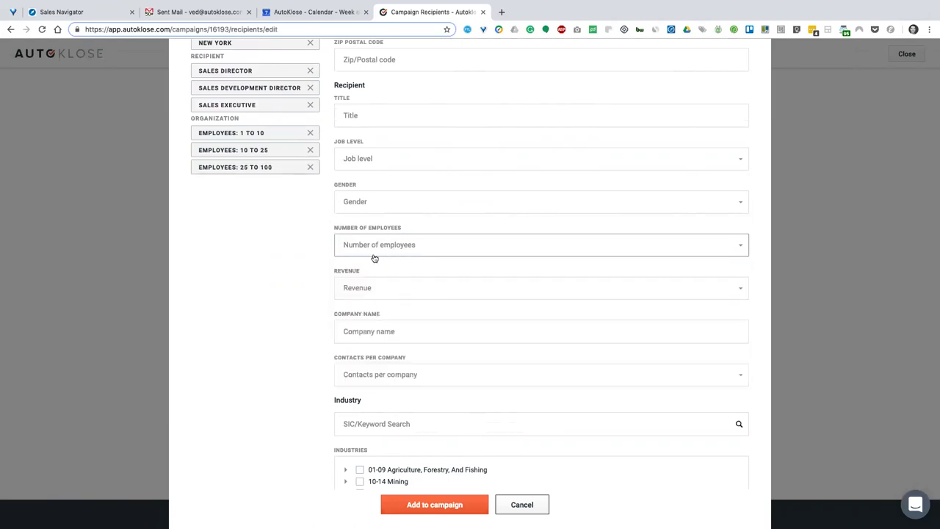
Review the selected criteria and examine the remaining revenue, company name, contacts per company and industry filters.
{"action": "scroll", "coordinate": [345, 323], "scroll_direction": "up", "scroll_amount": 5}
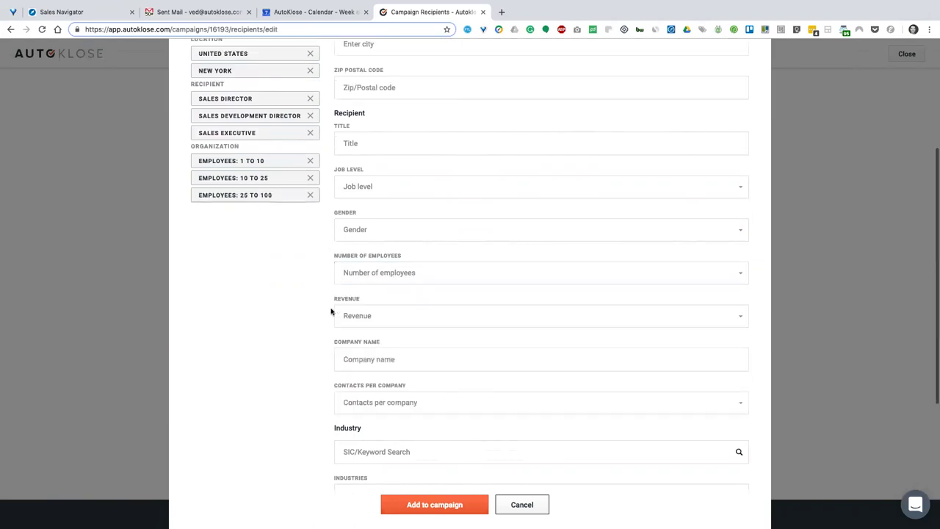
{"action": "scroll", "coordinate": [356, 320], "scroll_direction": "down", "scroll_amount": 3}
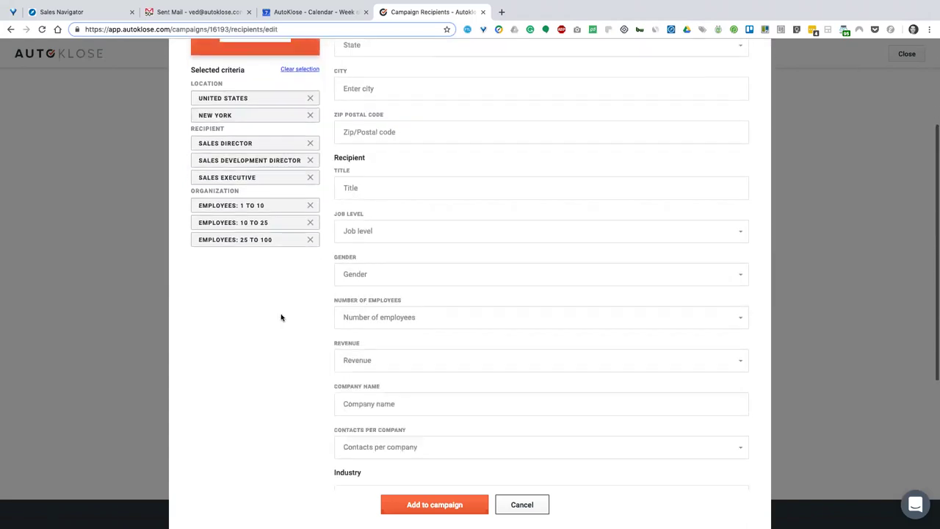
{"action": "scroll", "coordinate": [281, 316], "scroll_direction": "down", "scroll_amount": 2}
{"action": "scroll", "coordinate": [287, 315], "scroll_direction": "down", "scroll_amount": 1}
{"action": "left_click", "coordinate": [379, 230]}
{"action": "left_click", "coordinate": [293, 253]}
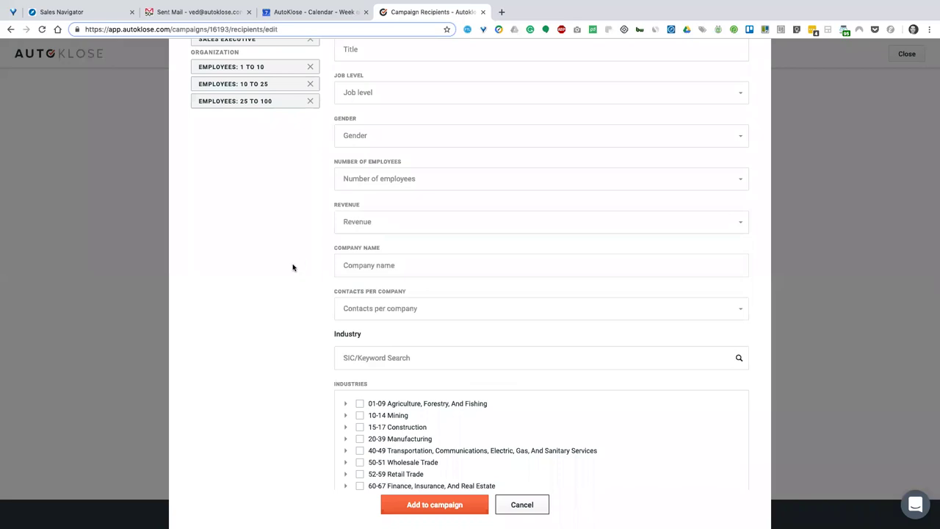
{"action": "scroll", "coordinate": [296, 266], "scroll_direction": "down", "scroll_amount": 2}
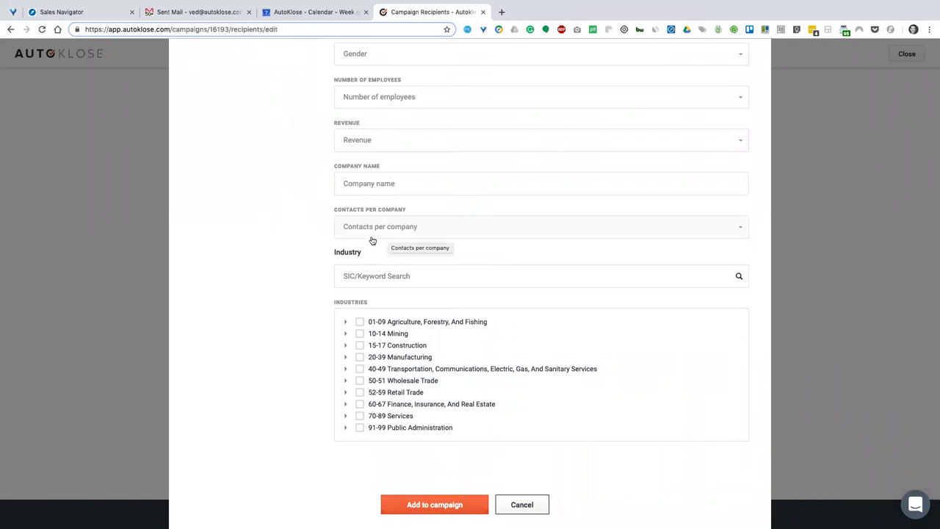
{"action": "scroll", "coordinate": [372, 242], "scroll_direction": "down", "scroll_amount": 2}
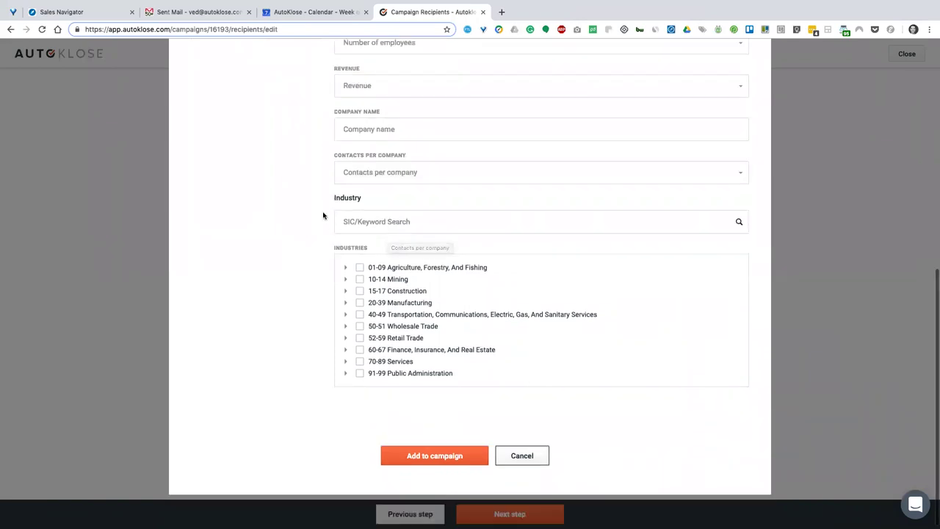
Examine the subcategories of the 15-17 Construction industry down to Operative Builders and collapse the category again.
{"action": "left_click", "coordinate": [346, 291]}
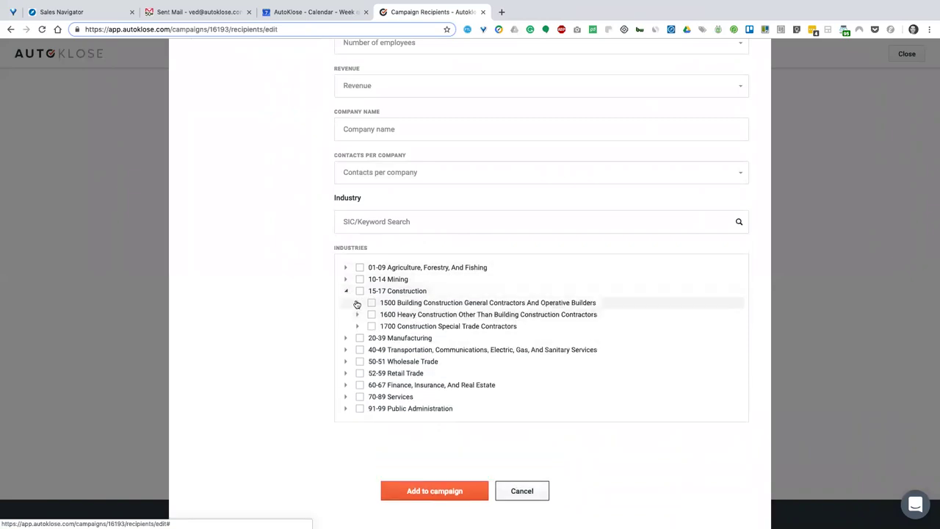
{"action": "left_click", "coordinate": [356, 302]}
{"action": "left_click", "coordinate": [369, 327]}
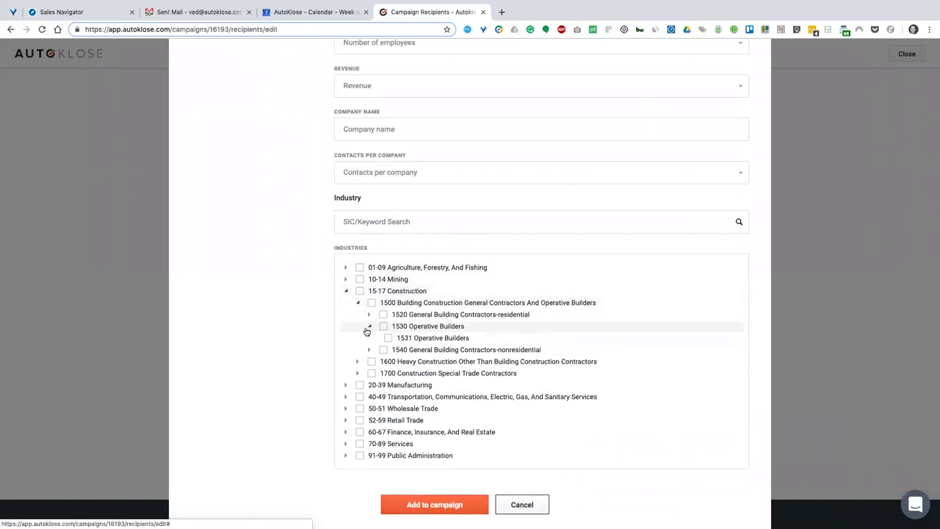
{"action": "left_click", "coordinate": [346, 291]}
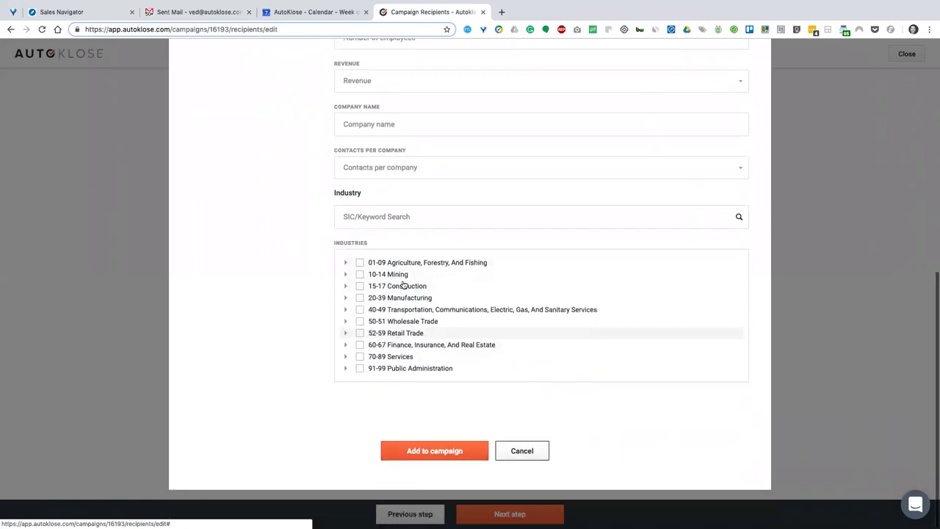
Set the number of leads in the campaign to 100.
{"action": "scroll", "coordinate": [315, 253], "scroll_direction": "up", "scroll_amount": 1}
{"action": "scroll", "coordinate": [315, 253], "scroll_direction": "up", "scroll_amount": 5}
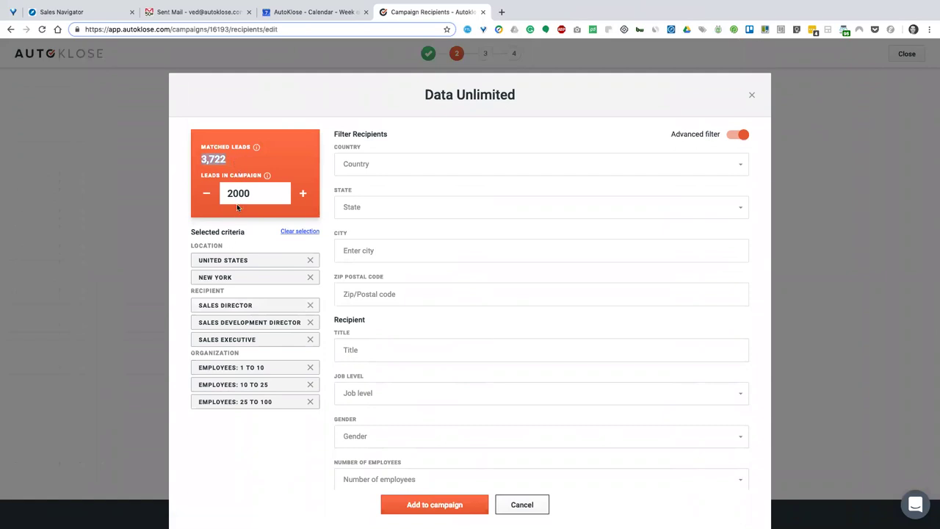
{"action": "left_click", "coordinate": [258, 196]}
{"action": "double_click", "coordinate": [258, 196]}
{"action": "type", "text": "100"}
Set the number of leads in the campaign to 50, add them to the campaign and close the import summary.
{"action": "double_click", "coordinate": [254, 194]}
{"action": "type", "text": "50"}
{"action": "left_click", "coordinate": [437, 505]}
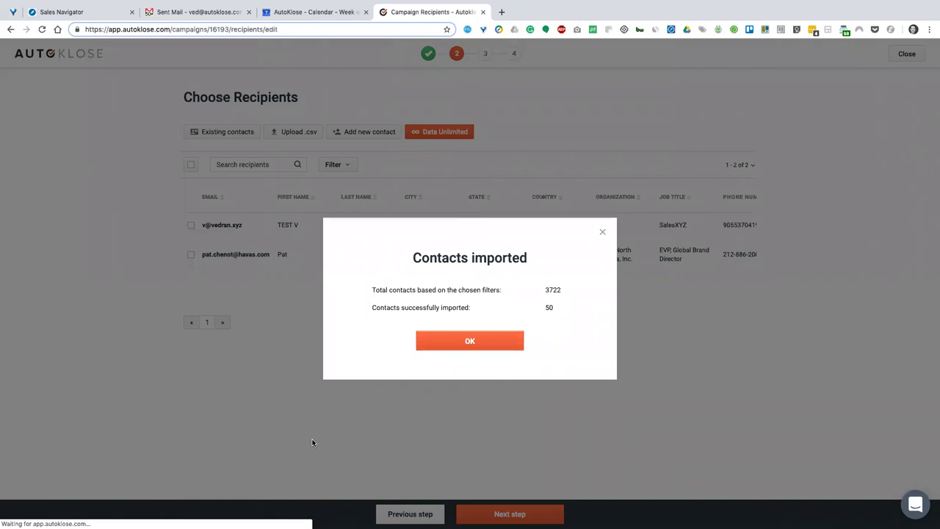
{"action": "left_click", "coordinate": [475, 345]}
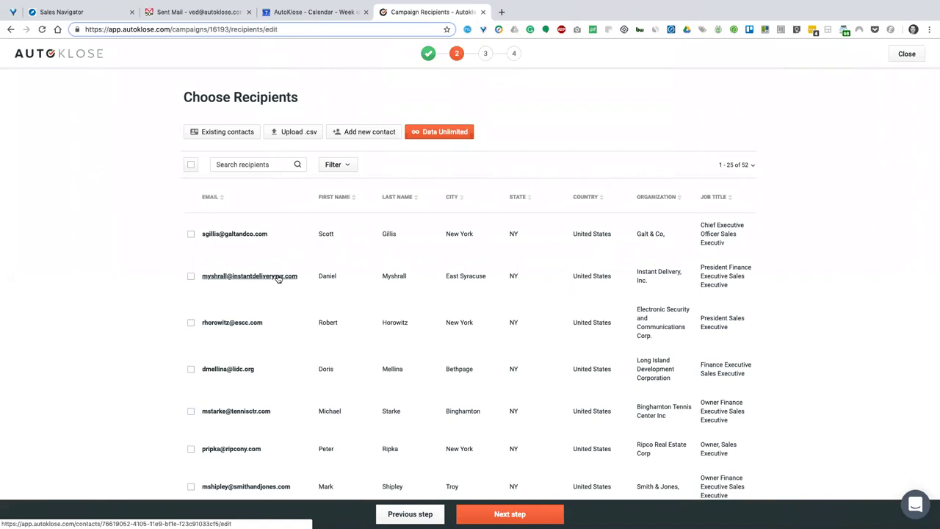
Remove the first listed recipient from the campaign and confirm the removal.
{"action": "scroll", "coordinate": [216, 277], "scroll_direction": "down", "scroll_amount": 1}
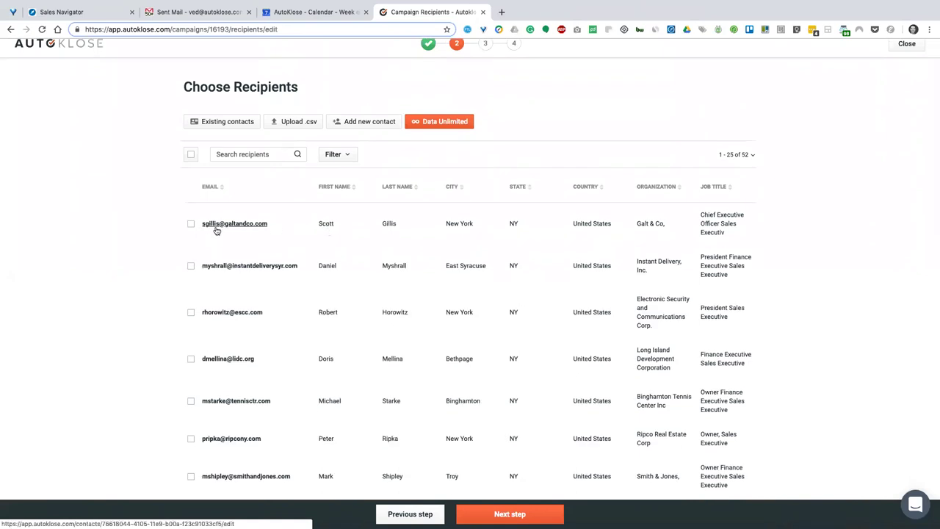
{"action": "left_click", "coordinate": [191, 224]}
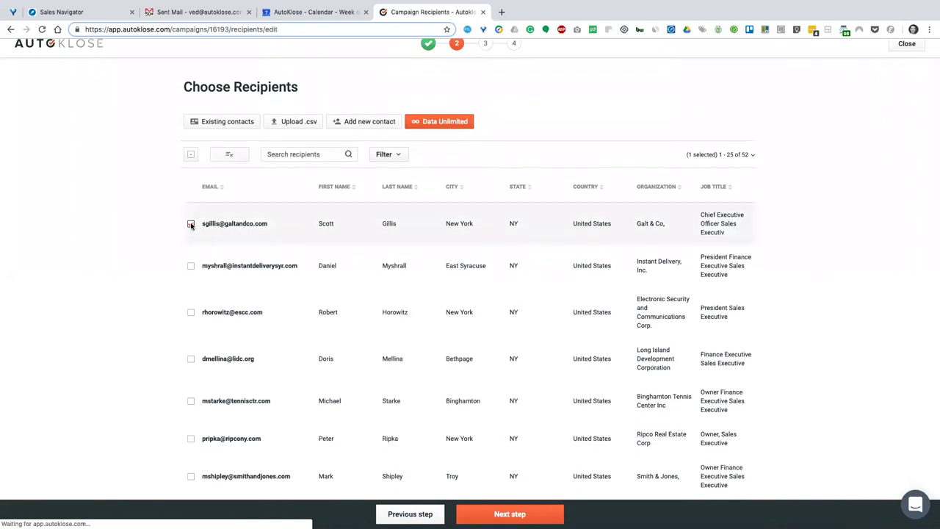
{"action": "left_click", "coordinate": [229, 155]}
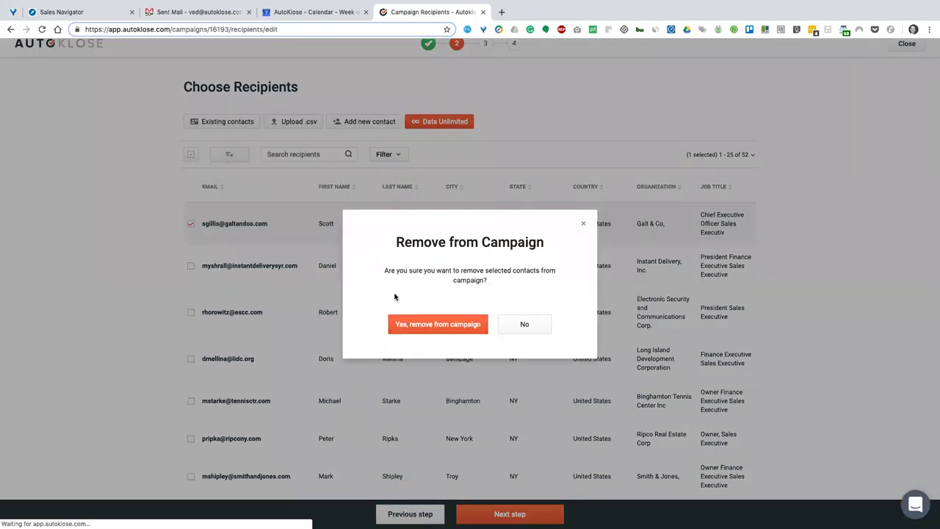
{"action": "left_click", "coordinate": [411, 322]}
Examine the campaign's recipient list, including organizations, job titles, phone numbers, phase and status.
{"action": "scroll", "coordinate": [298, 306], "scroll_direction": "down", "scroll_amount": 3}
{"action": "scroll", "coordinate": [299, 305], "scroll_direction": "down", "scroll_amount": 3}
{"action": "scroll", "coordinate": [296, 264], "scroll_direction": "up", "scroll_amount": 5}
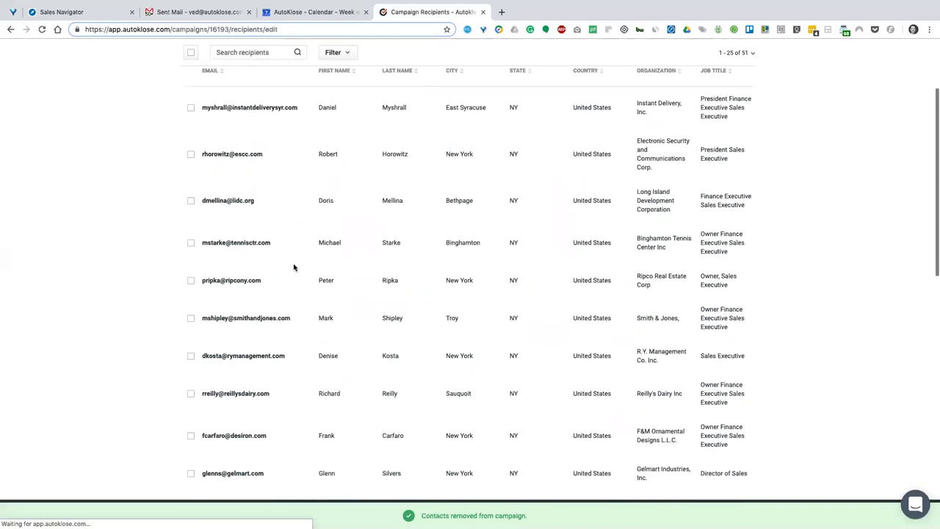
{"action": "scroll", "coordinate": [295, 268], "scroll_direction": "up", "scroll_amount": 2}
{"action": "scroll", "coordinate": [296, 269], "scroll_direction": "right", "scroll_amount": 4}
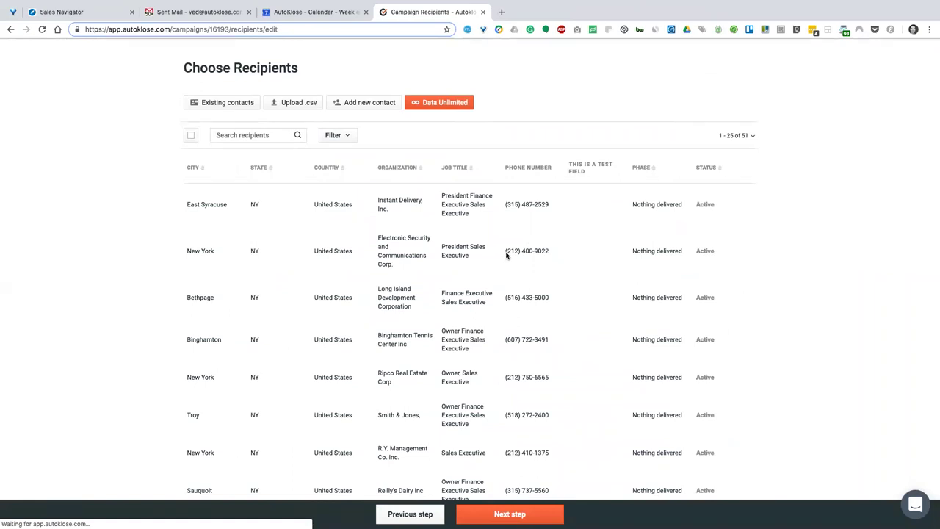
{"action": "left_click_drag", "start_coordinate": [504, 252], "coordinate": [552, 253]}
{"action": "scroll", "coordinate": [427, 265], "scroll_direction": "up", "scroll_amount": 1}
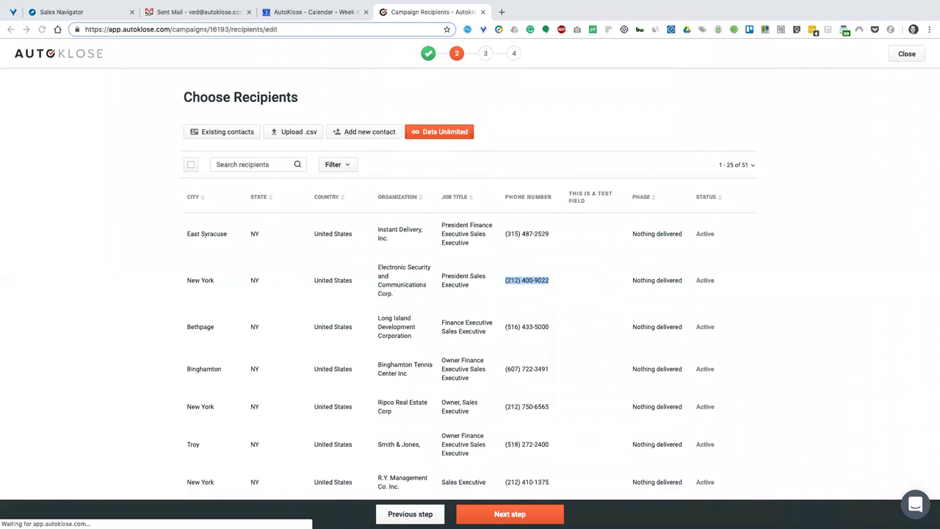
{"action": "scroll", "coordinate": [386, 269], "scroll_direction": "down", "scroll_amount": 5}
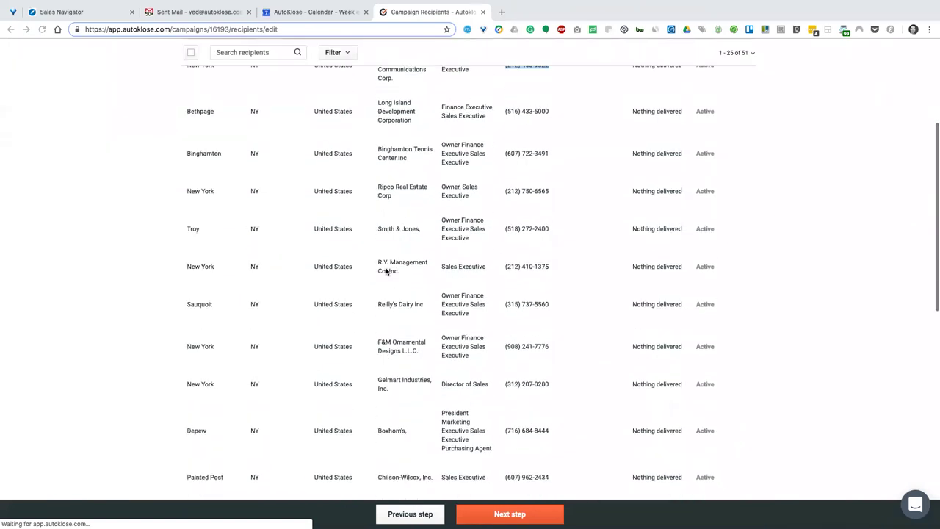
{"action": "scroll", "coordinate": [378, 274], "scroll_direction": "down", "scroll_amount": 2}
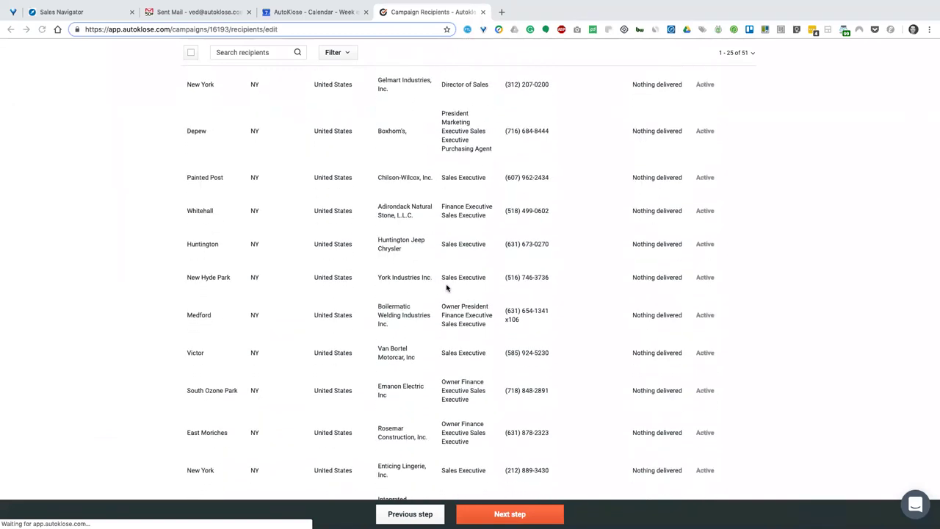
{"action": "scroll", "coordinate": [444, 289], "scroll_direction": "down", "scroll_amount": 2}
{"action": "scroll", "coordinate": [442, 286], "scroll_direction": "down", "scroll_amount": 1}
{"action": "scroll", "coordinate": [440, 288], "scroll_direction": "up", "scroll_amount": 10}
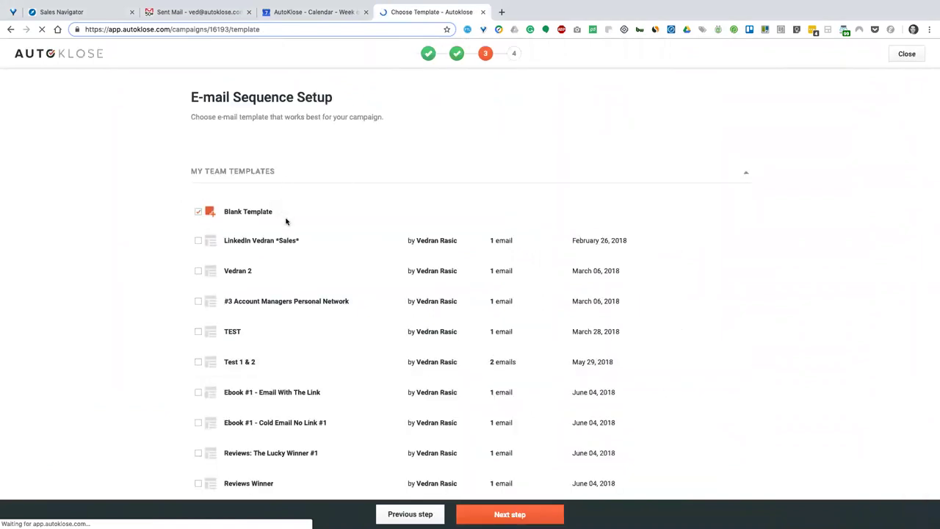
Examine the team, sales and marketing e-mail templates offered for the campaign's e-mail sequence.
{"action": "left_click_drag", "start_coordinate": [204, 118], "coordinate": [347, 117]}
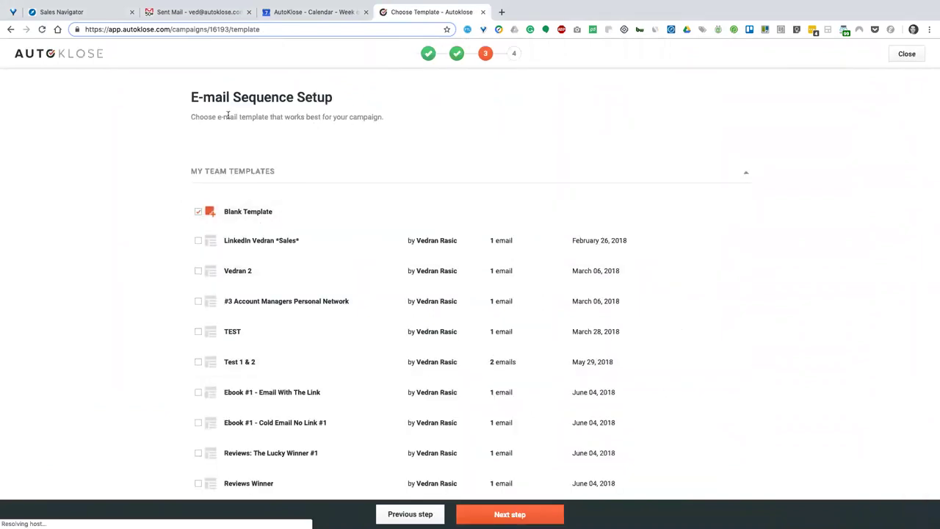
{"action": "scroll", "coordinate": [276, 276], "scroll_direction": "down", "scroll_amount": 6}
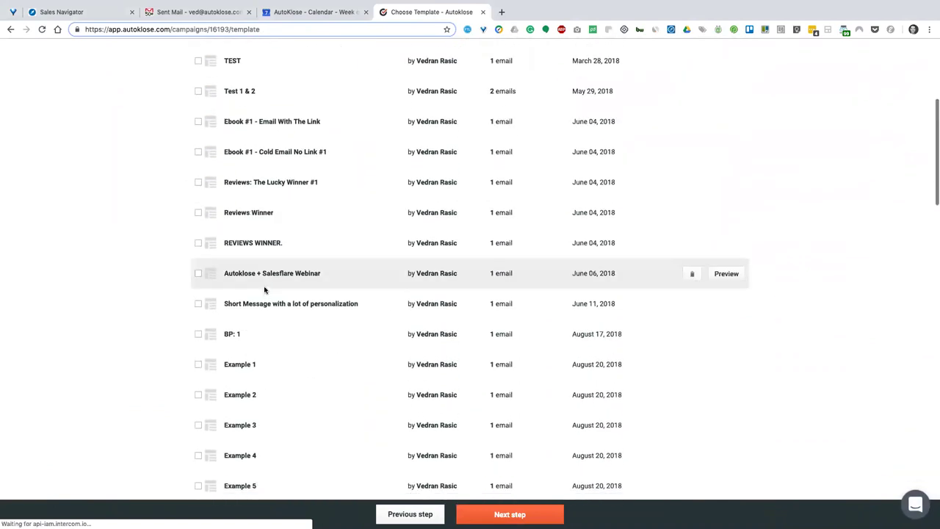
{"action": "scroll", "coordinate": [298, 303], "scroll_direction": "down", "scroll_amount": 4}
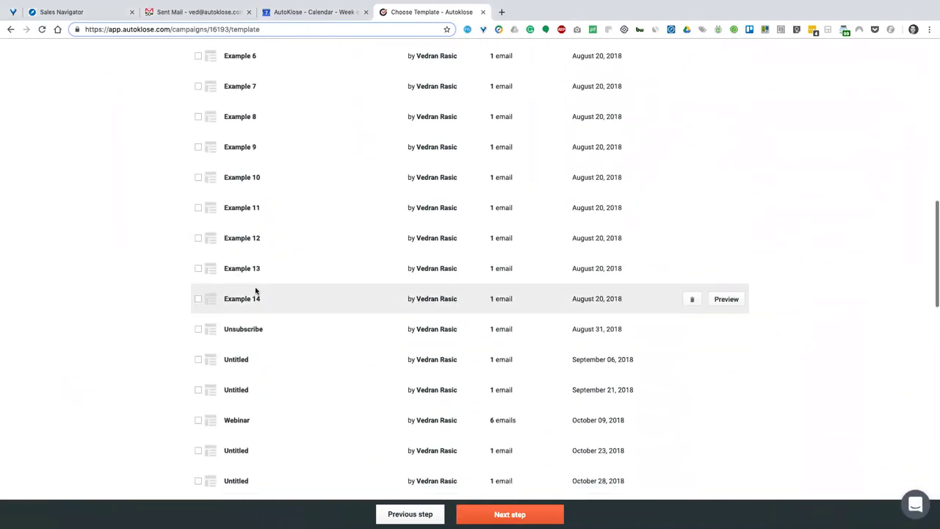
{"action": "scroll", "coordinate": [280, 336], "scroll_direction": "down", "scroll_amount": 10}
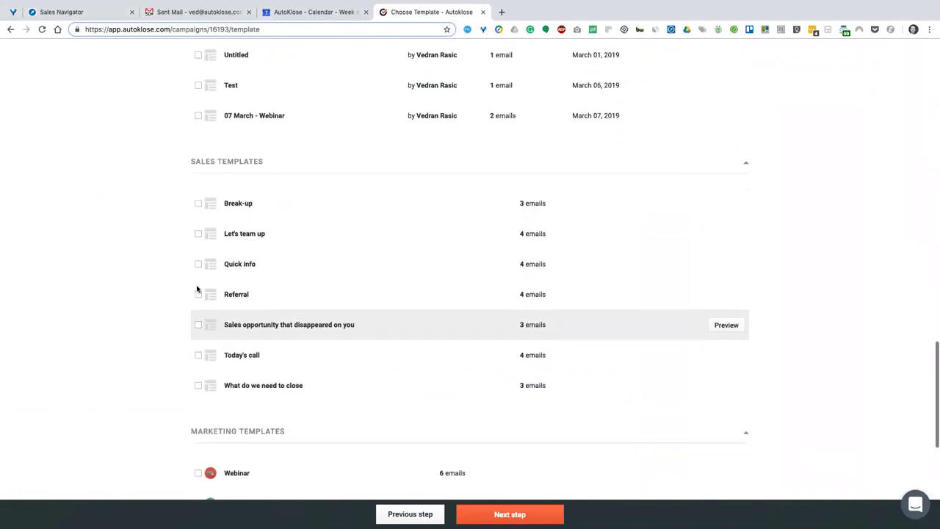
{"action": "left_click_drag", "start_coordinate": [202, 143], "coordinate": [238, 318]}
{"action": "scroll", "coordinate": [238, 319], "scroll_direction": "down", "scroll_amount": 2}
{"action": "left_click_drag", "start_coordinate": [193, 243], "coordinate": [245, 268]}
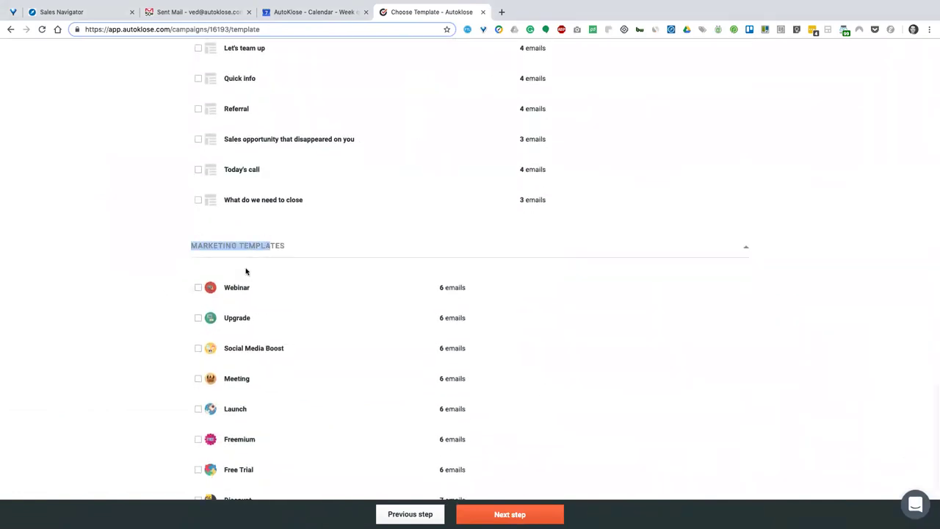
{"action": "scroll", "coordinate": [221, 294], "scroll_direction": "down", "scroll_amount": 1}
{"action": "scroll", "coordinate": [221, 294], "scroll_direction": "down", "scroll_amount": 1}
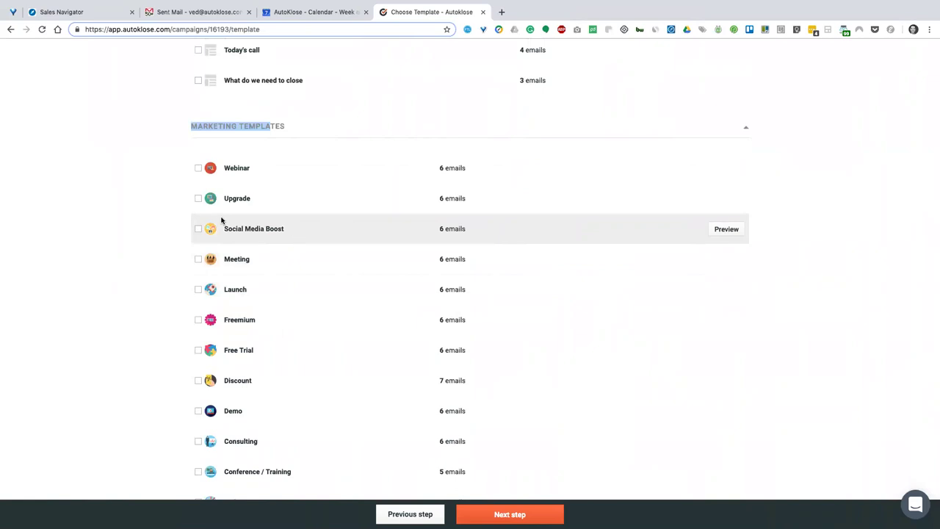
Choose the "07 March - Webinar" team template for the campaign's e-mail sequence.
{"action": "scroll", "coordinate": [221, 219], "scroll_direction": "up", "scroll_amount": 7}
{"action": "scroll", "coordinate": [223, 221], "scroll_direction": "up", "scroll_amount": 18}
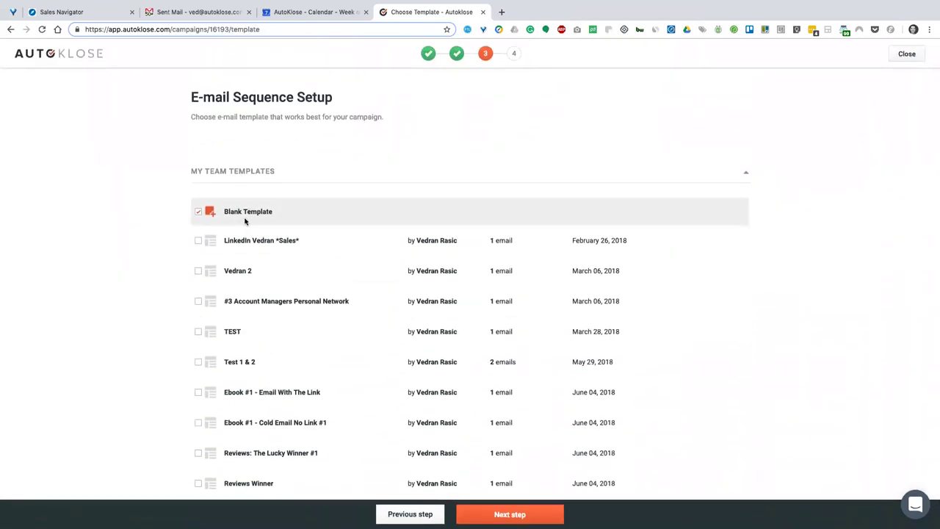
{"action": "scroll", "coordinate": [239, 273], "scroll_direction": "down", "scroll_amount": 3}
{"action": "scroll", "coordinate": [245, 274], "scroll_direction": "down", "scroll_amount": 20}
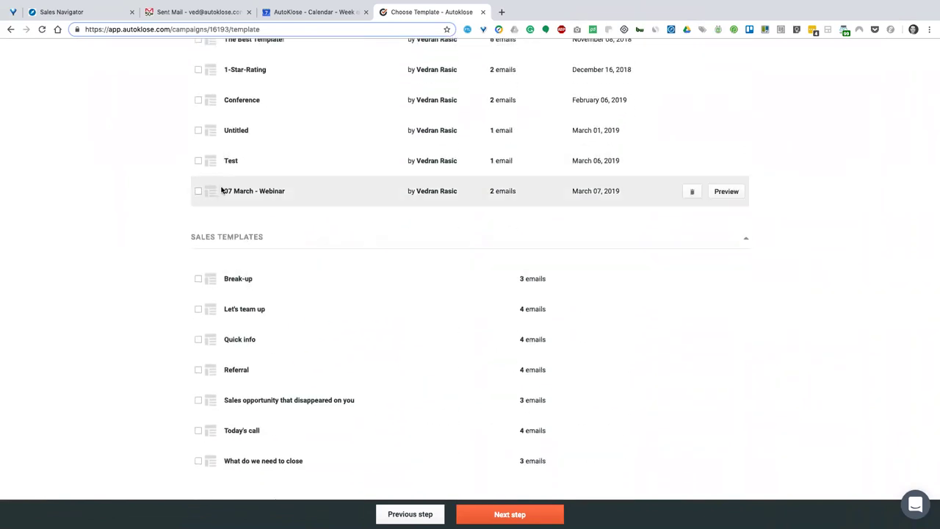
{"action": "left_click", "coordinate": [199, 192]}
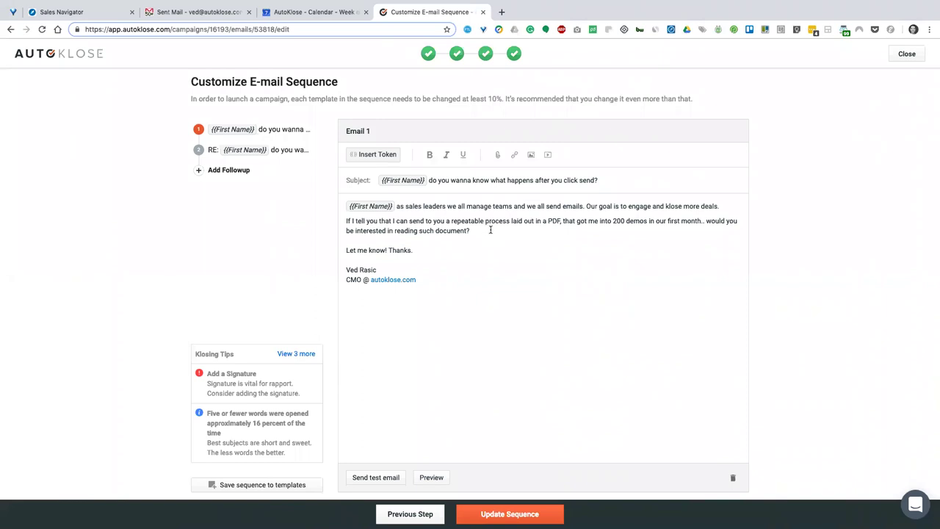
In Email 1, add the line "Just write YES/NO." after the question paragraph and delete the "Let me know! Thanks." line.
{"action": "left_click_drag", "start_coordinate": [490, 230], "coordinate": [342, 228]}
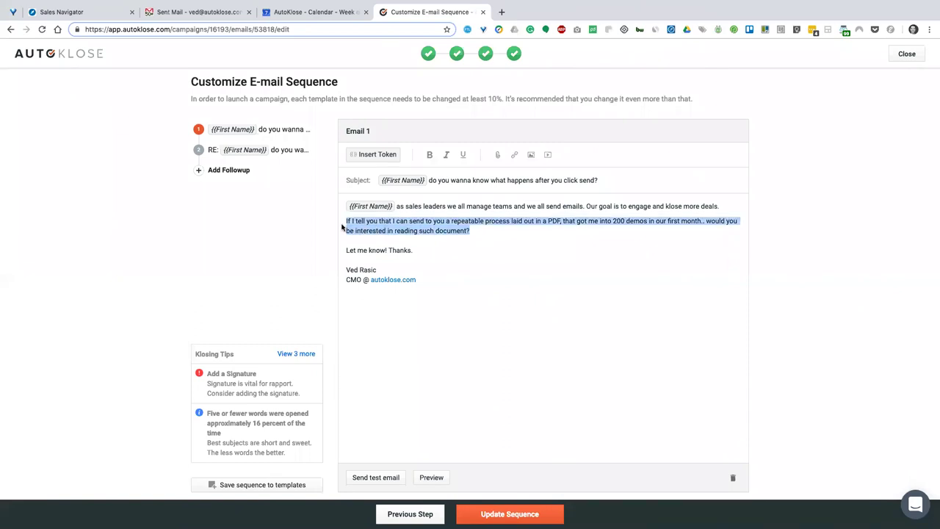
{"action": "left_click", "coordinate": [379, 251]}
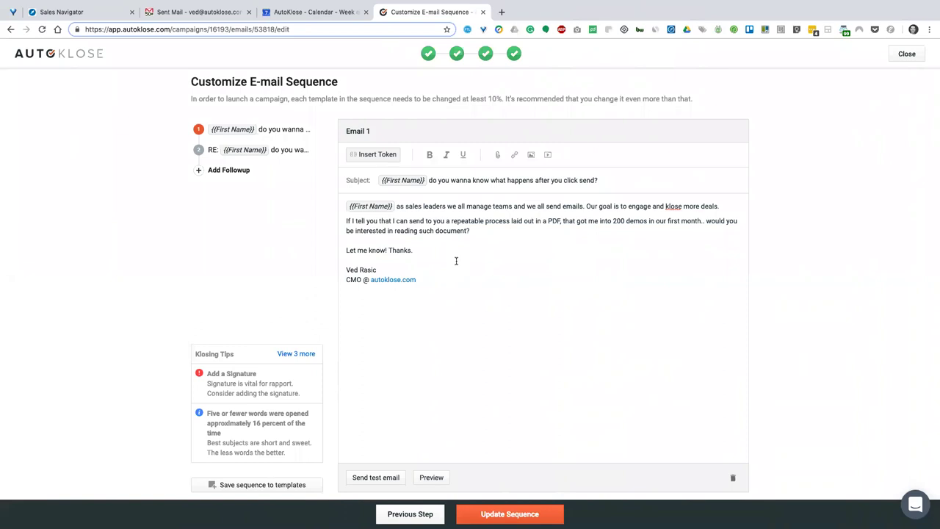
{"action": "left_click", "coordinate": [475, 233]}
{"action": "key", "text": "Return"}
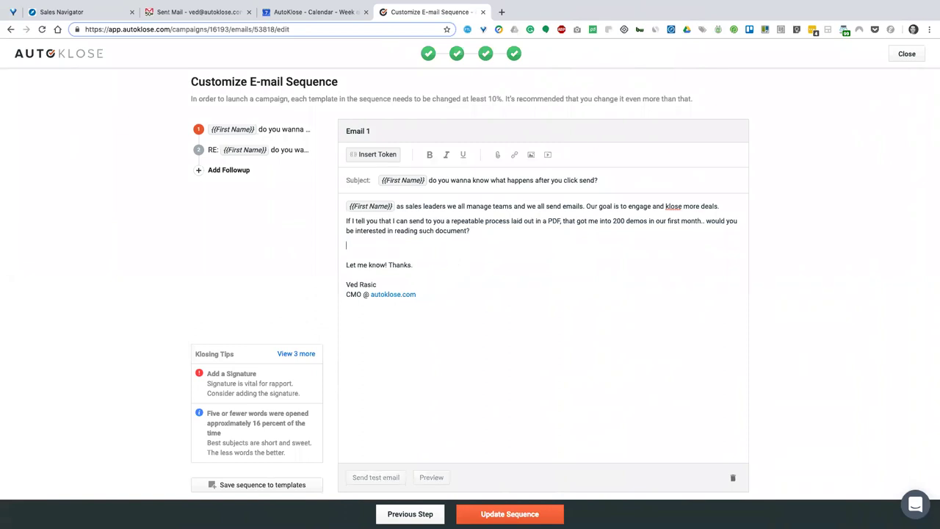
{"action": "type", "text": "Just write YES/NO."}
{"action": "triple_click", "coordinate": [419, 266]}
{"action": "left_click_drag", "start_coordinate": [419, 264], "coordinate": [336, 265]}
{"action": "key", "text": "BackSpace"}
{"action": "key", "text": "BackSpace"}
{"action": "key", "text": "BackSpace"}
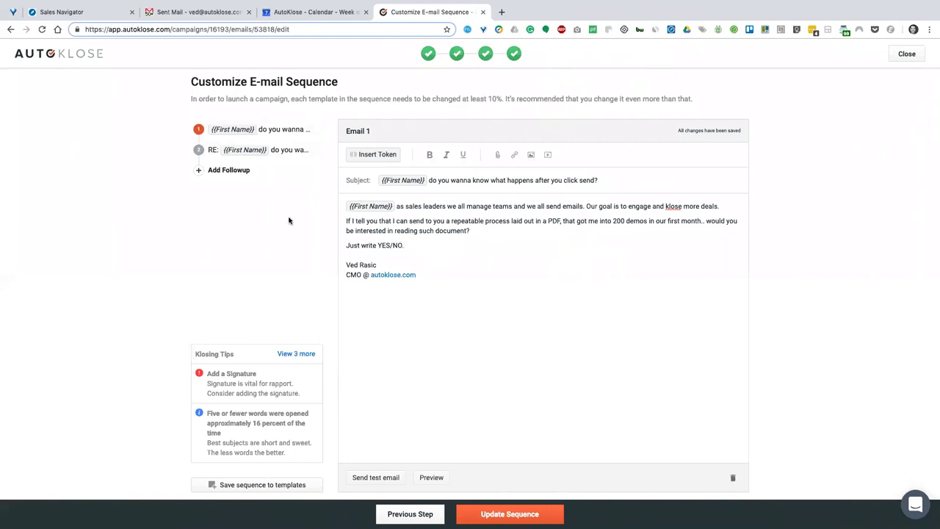
Expand the full list of Klosing Tips for Email 1, read the signature and subject-length advice, and collapse the list.
{"action": "left_click", "coordinate": [299, 355]}
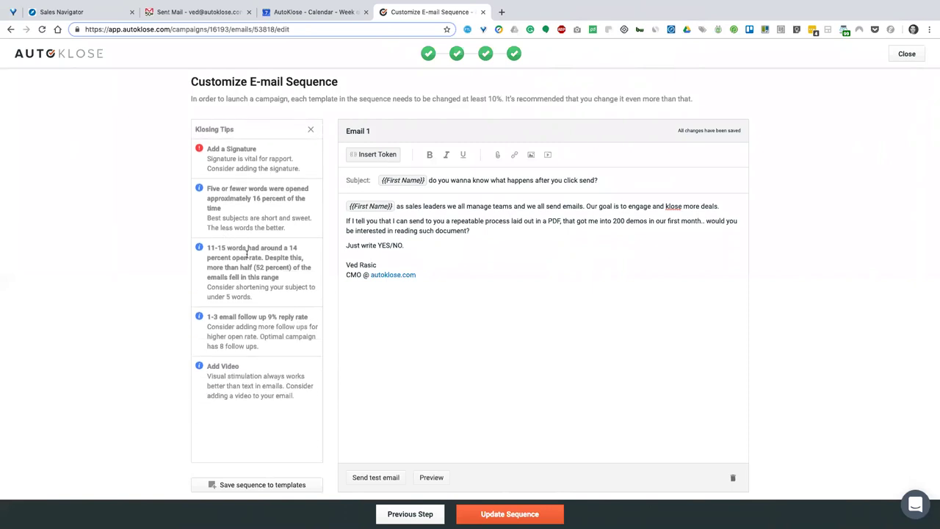
{"action": "mouse_move", "coordinate": [211, 149]}
{"action": "left_mouse_down"}
{"action": "mouse_move", "coordinate": [291, 166]}
{"action": "mouse_move", "coordinate": [219, 146]}
{"action": "mouse_move", "coordinate": [212, 158]}
{"action": "mouse_move", "coordinate": [231, 204]}
{"action": "mouse_move", "coordinate": [250, 219]}
{"action": "left_mouse_up"}
{"action": "left_click", "coordinate": [291, 166]}
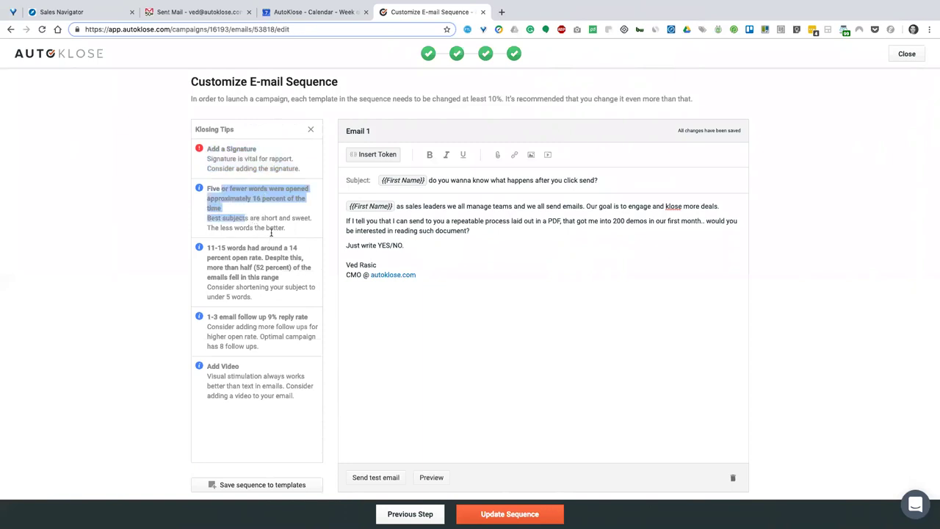
{"action": "left_click", "coordinate": [312, 131]}
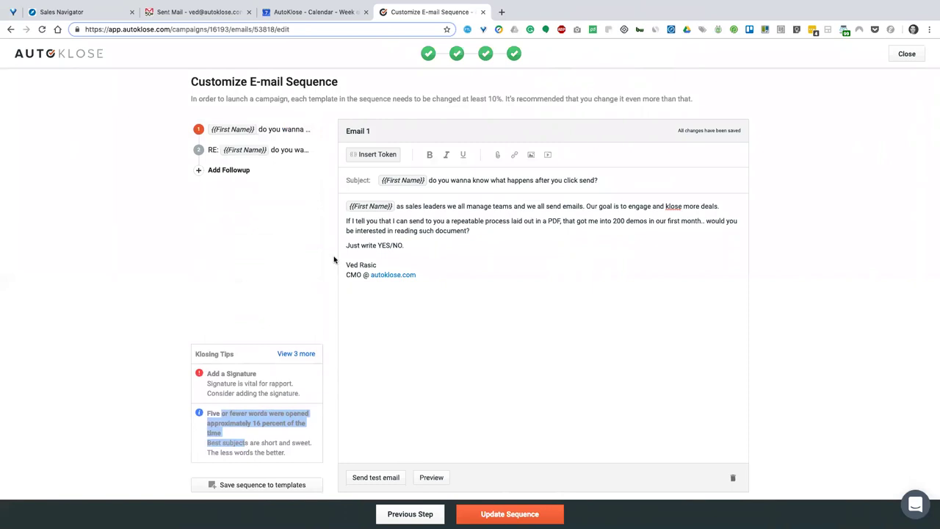
{"action": "left_click", "coordinate": [216, 354]}
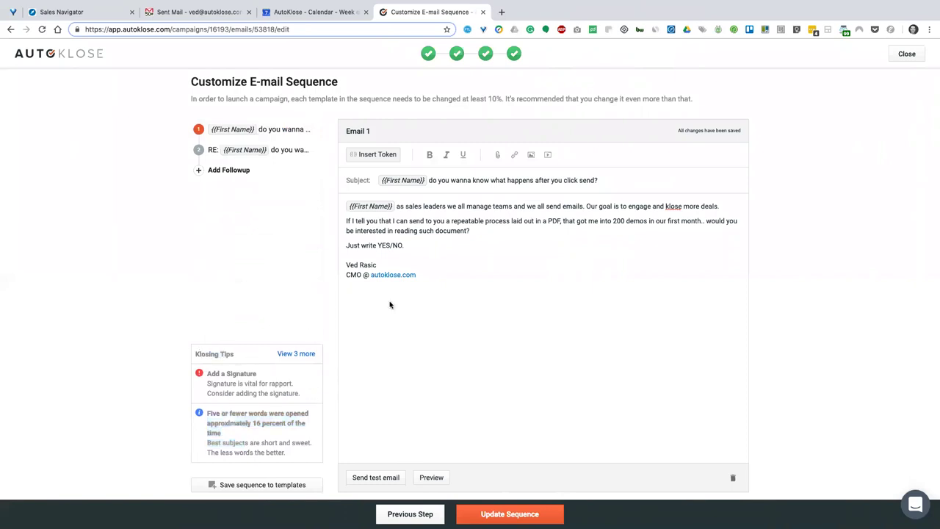
Preview Email 1 with recipient data, read through the body text, and close the preview.
{"action": "left_click", "coordinate": [428, 279]}
{"action": "scroll", "coordinate": [418, 325], "scroll_direction": "down", "scroll_amount": 2}
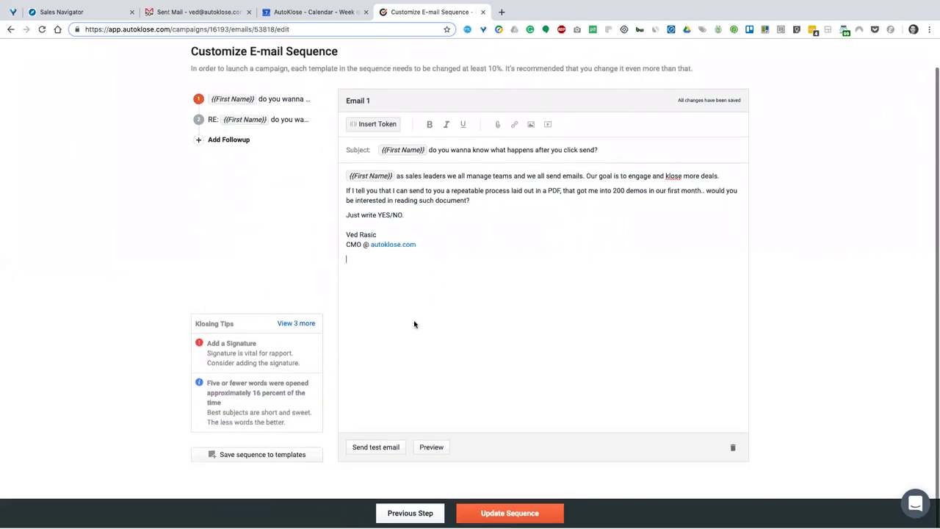
{"action": "left_click", "coordinate": [432, 472]}
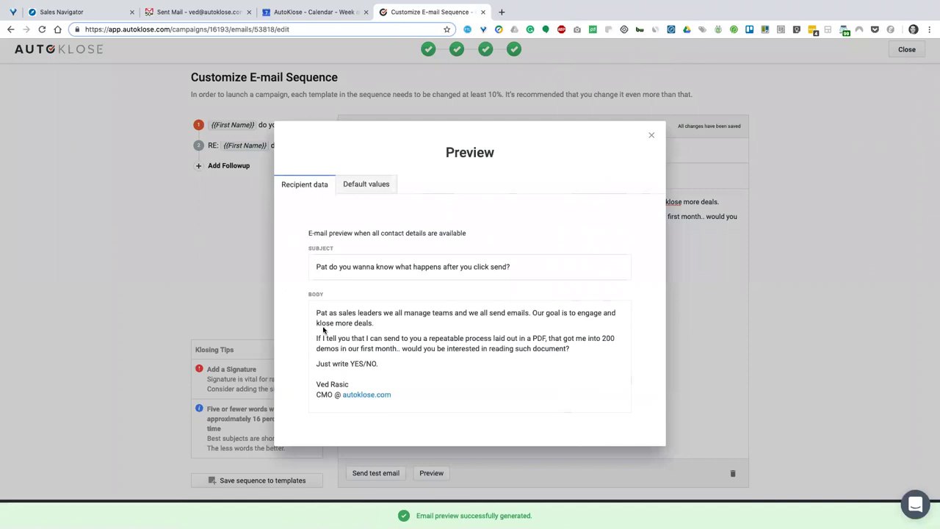
{"action": "left_click_drag", "start_coordinate": [320, 313], "coordinate": [430, 358]}
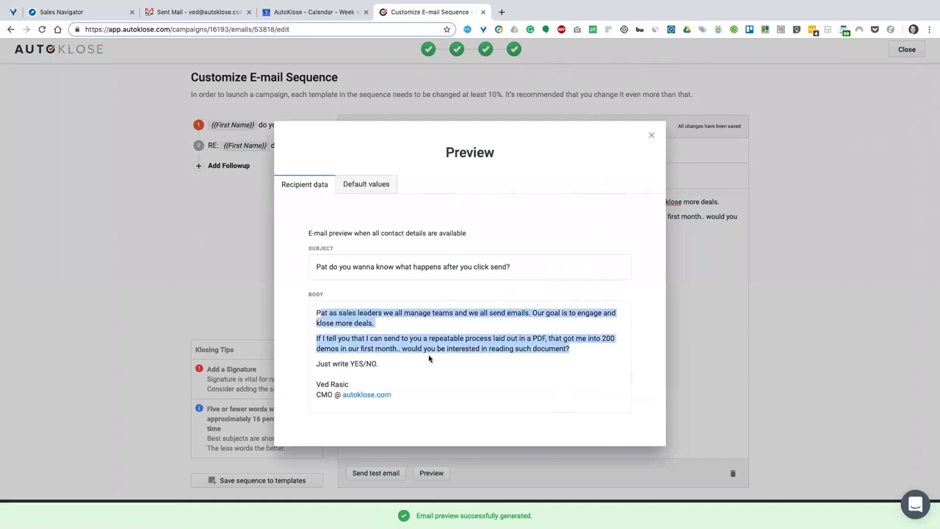
{"action": "left_click", "coordinate": [651, 137]}
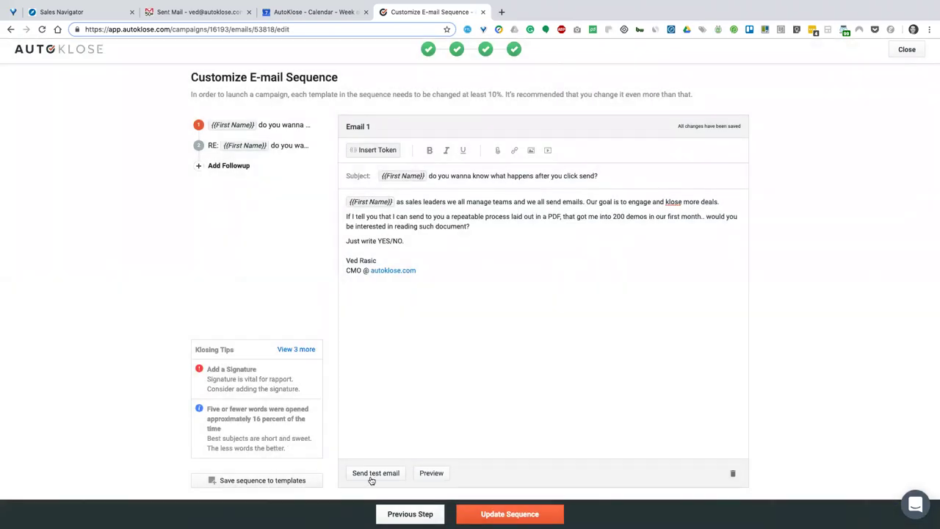
Examine the personalization tokens that can be inserted into Email 1, and close the list without inserting any.
{"action": "left_click", "coordinate": [433, 263]}
{"action": "left_click_drag", "start_coordinate": [416, 270], "coordinate": [388, 226]}
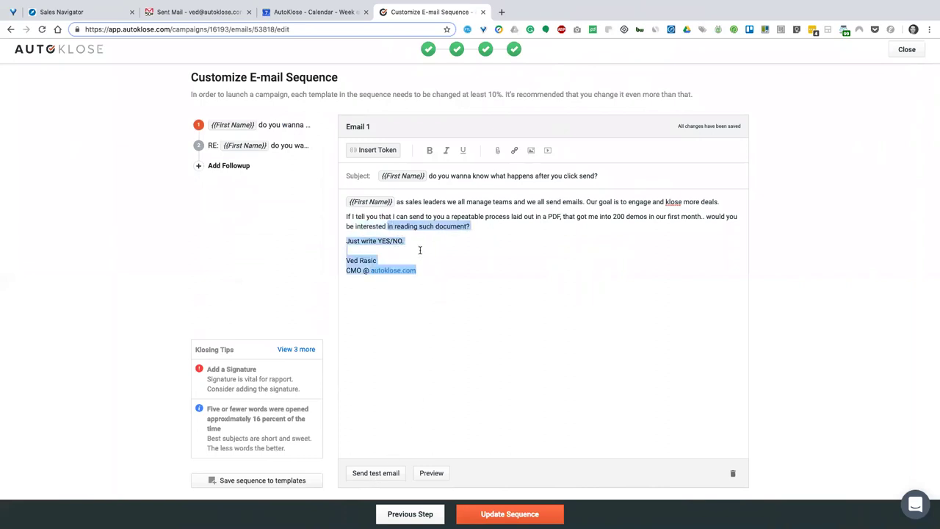
{"action": "left_click", "coordinate": [382, 151]}
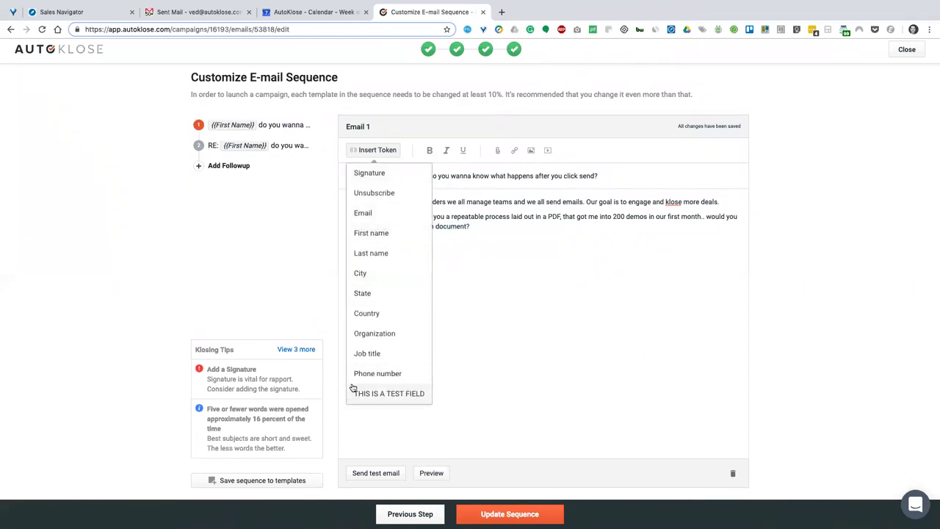
{"action": "left_click", "coordinate": [503, 224]}
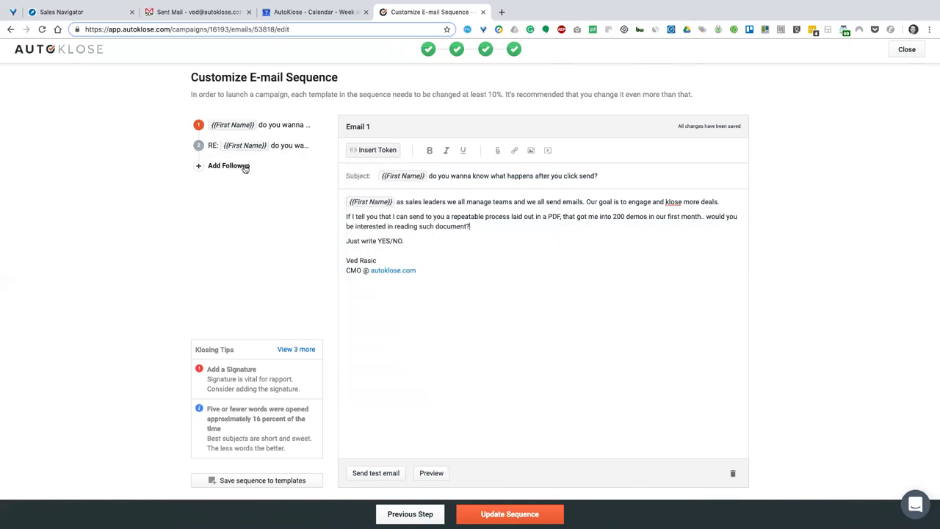
Set follow-up Email 2 to be sent as a reply to the previous e-mail, and update the sequence.
{"action": "left_click", "coordinate": [283, 147]}
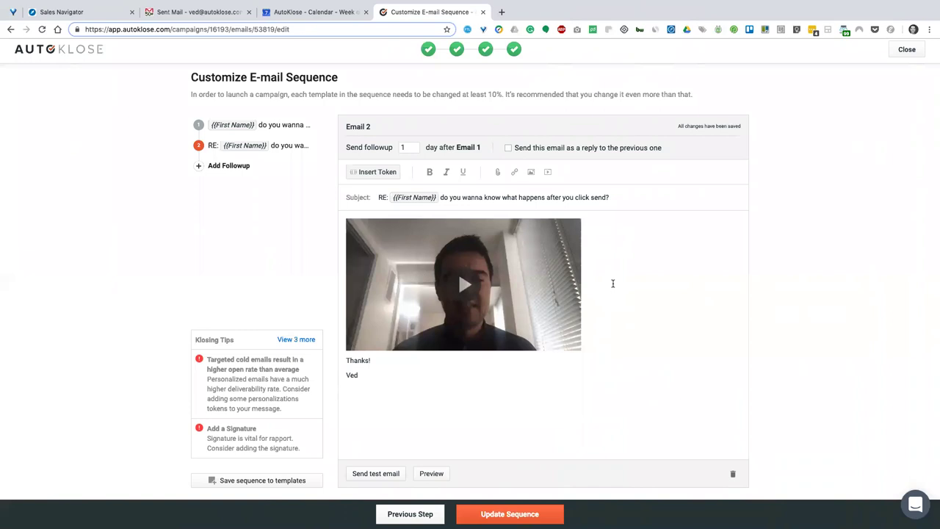
{"action": "left_click", "coordinate": [618, 208]}
{"action": "left_click_drag", "start_coordinate": [346, 126], "coordinate": [372, 130]}
{"action": "left_click", "coordinate": [373, 130]}
{"action": "left_click", "coordinate": [509, 150]}
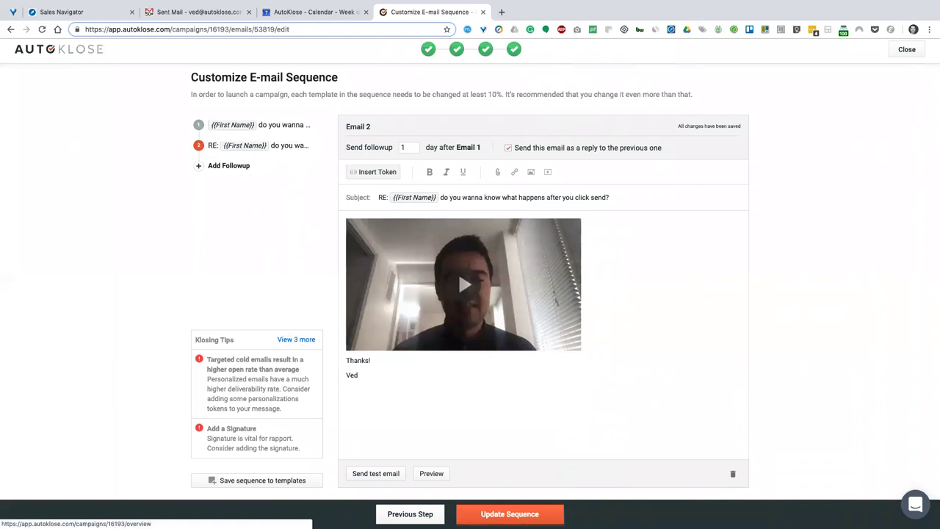
{"action": "left_click", "coordinate": [510, 514]}
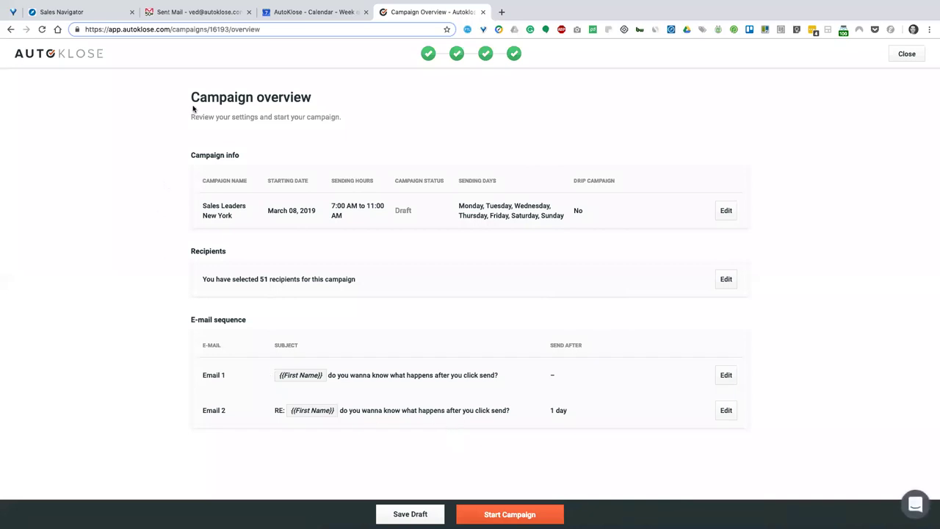
Review the campaign info, recipients and e-mail sequence sections of the campaign overview.
{"action": "triple_click", "coordinate": [325, 100]}
{"action": "left_click_drag", "start_coordinate": [201, 155], "coordinate": [295, 160]}
{"action": "left_click_drag", "start_coordinate": [194, 251], "coordinate": [267, 254]}
{"action": "left_click_drag", "start_coordinate": [186, 325], "coordinate": [276, 323]}
{"action": "left_click", "coordinate": [329, 321]}
Start the "Sales Leaders New York" campaign and confirm the start after reading the summary.
{"action": "left_click", "coordinate": [504, 511]}
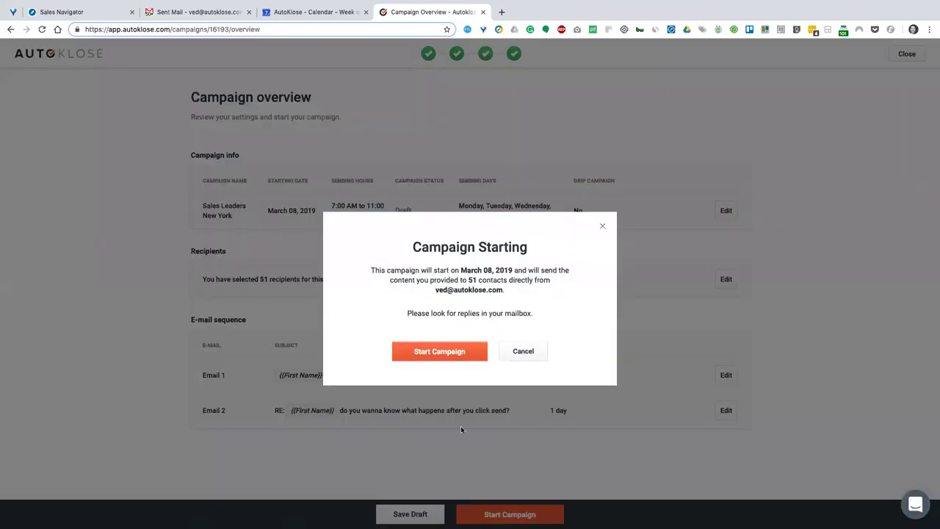
{"action": "left_click_drag", "start_coordinate": [397, 268], "coordinate": [556, 272]}
{"action": "left_click", "coordinate": [499, 302]}
{"action": "left_click", "coordinate": [456, 353]}
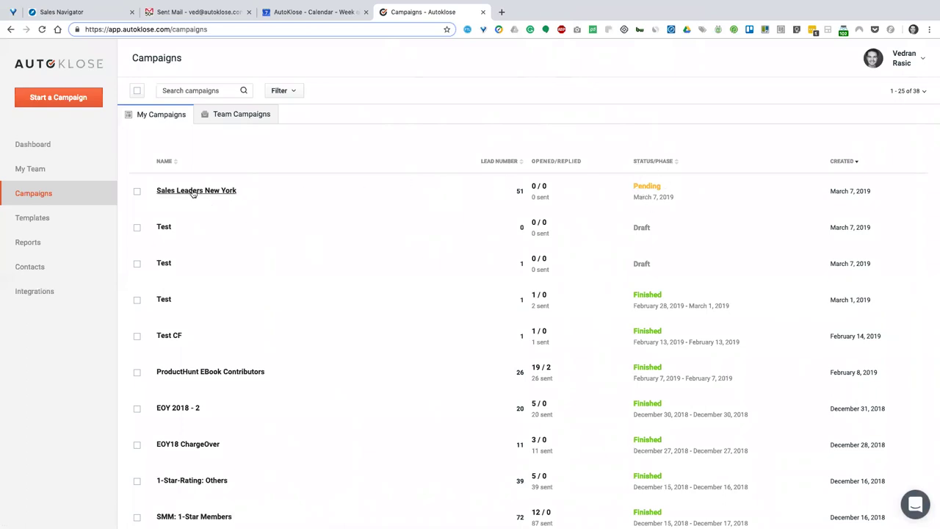
Open the "Sales Leaders New York" campaign and pause it, confirming the pause.
{"action": "left_click", "coordinate": [226, 192]}
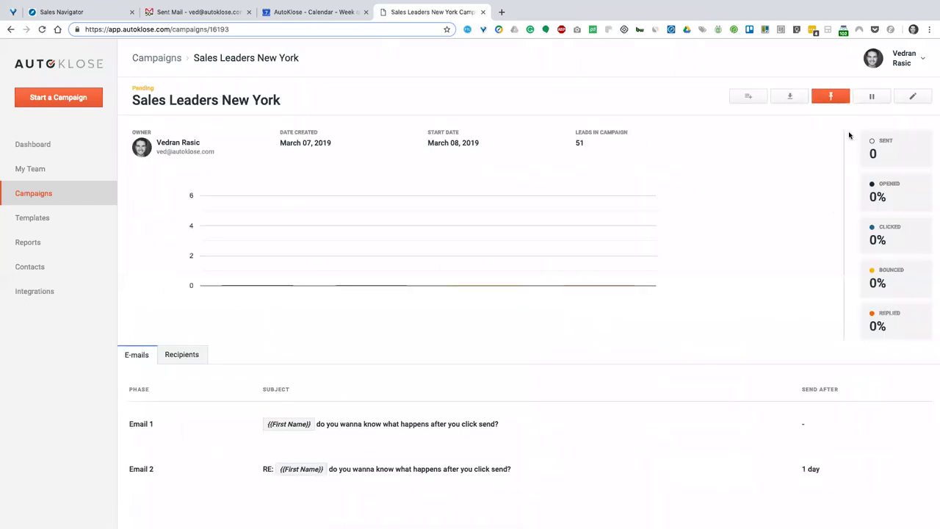
{"action": "left_click", "coordinate": [871, 96]}
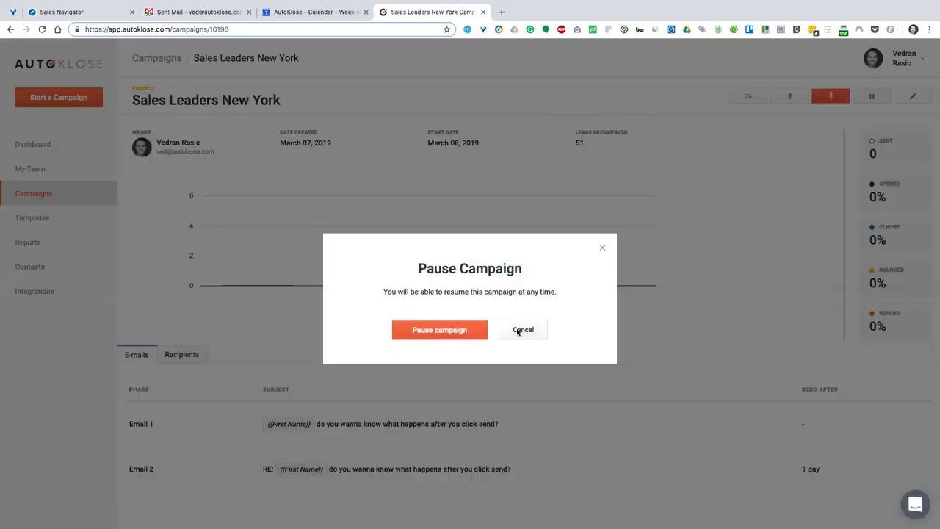
{"action": "left_click", "coordinate": [446, 334]}
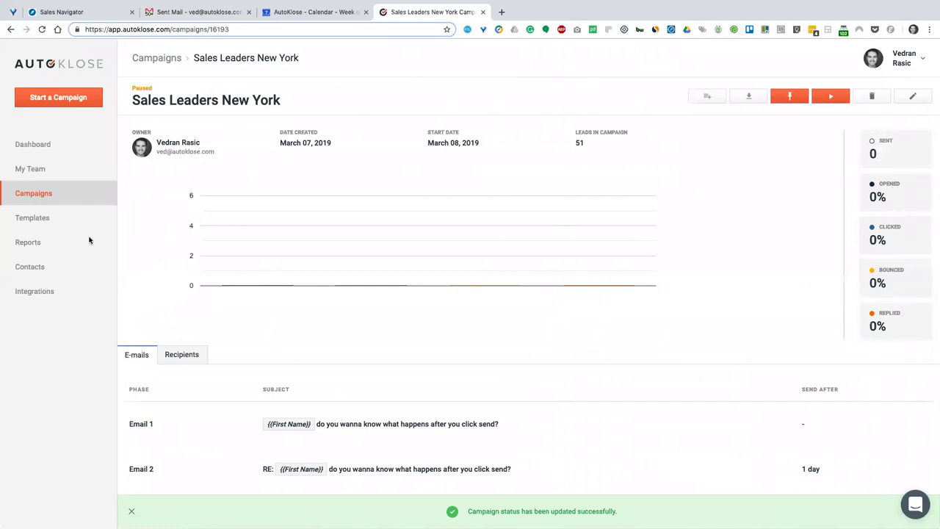
Open the "ProductHunt EBook Contributors" campaign from the campaigns list and examine its recipients' details, phase and reply status.
{"action": "left_click", "coordinate": [44, 194]}
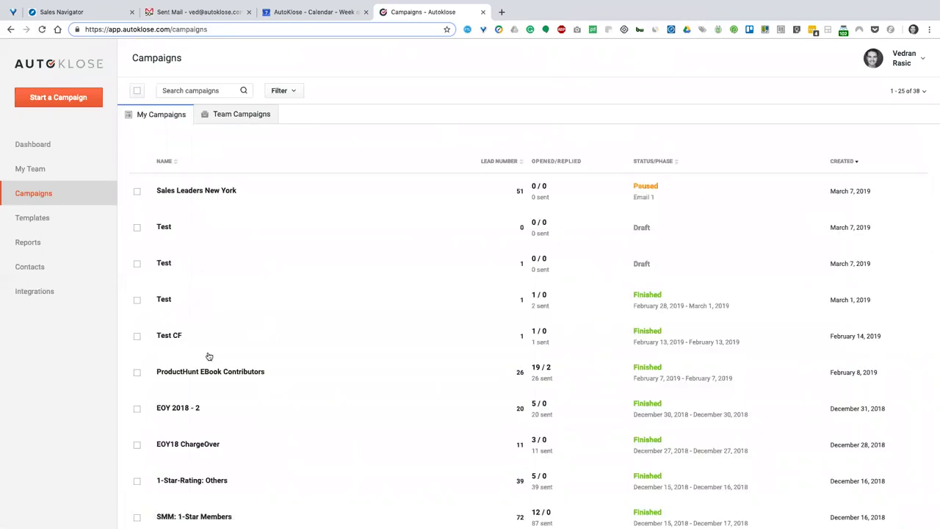
{"action": "scroll", "coordinate": [207, 345], "scroll_direction": "down", "scroll_amount": 1}
{"action": "left_click", "coordinate": [213, 322]}
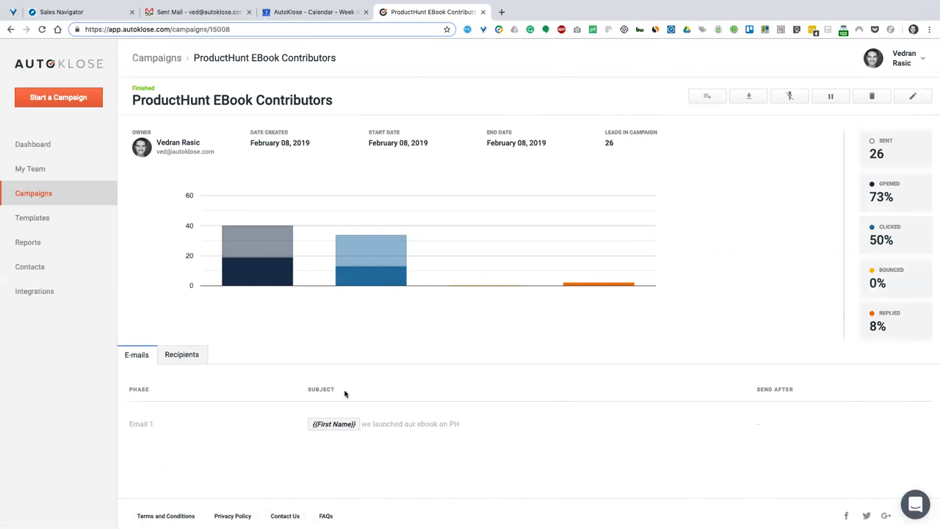
{"action": "left_click", "coordinate": [196, 357]}
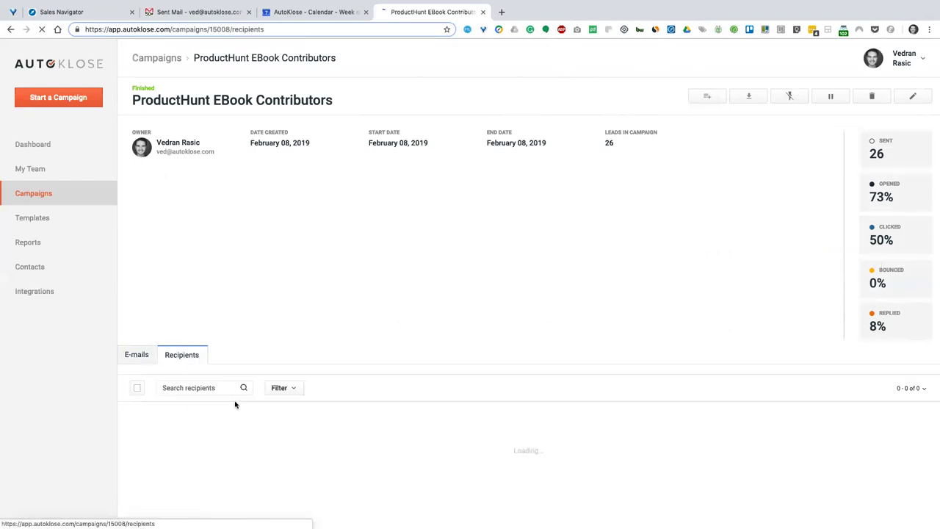
{"action": "scroll", "coordinate": [308, 445], "scroll_direction": "right", "scroll_amount": 4}
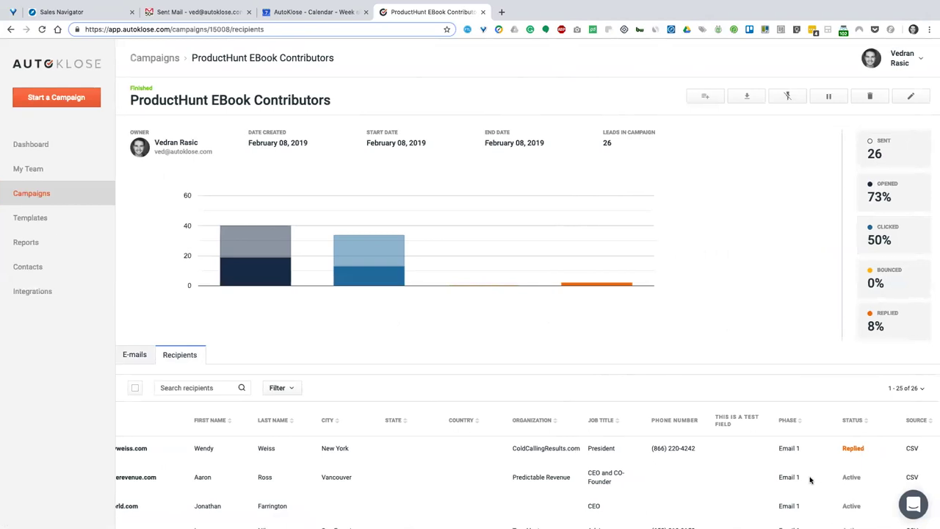
{"action": "scroll", "coordinate": [533, 474], "scroll_direction": "down", "scroll_amount": 5}
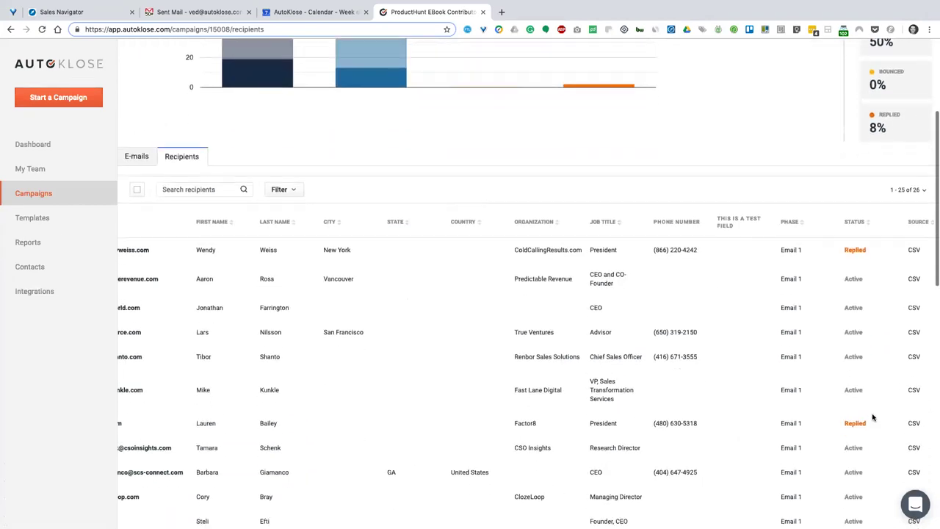
{"action": "scroll", "coordinate": [276, 444], "scroll_direction": "up", "scroll_amount": 5}
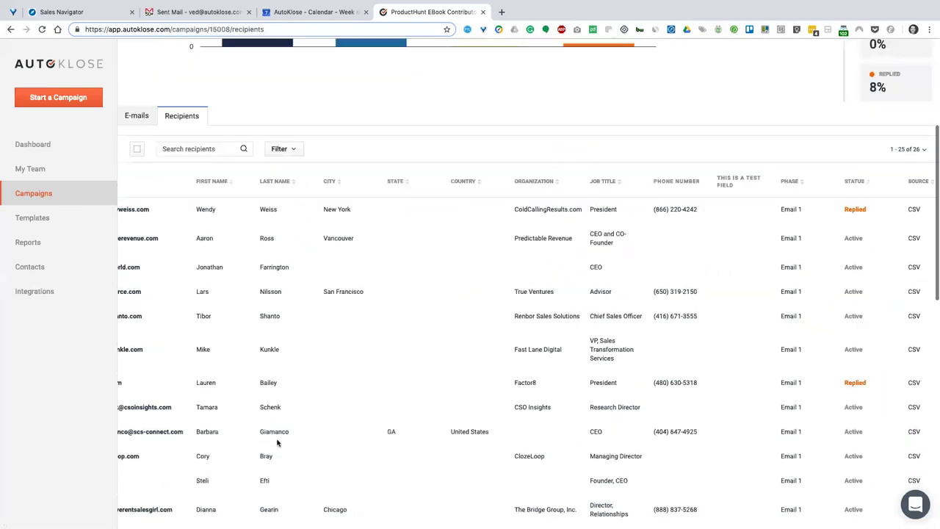
Open the first listed recipient's campaign activity timeline and examine the sent, opened, link-clicked and replied events.
{"action": "scroll", "coordinate": [276, 444], "scroll_direction": "left", "scroll_amount": 2}
{"action": "left_click", "coordinate": [203, 399]}
{"action": "scroll", "coordinate": [294, 389], "scroll_direction": "down", "scroll_amount": 2}
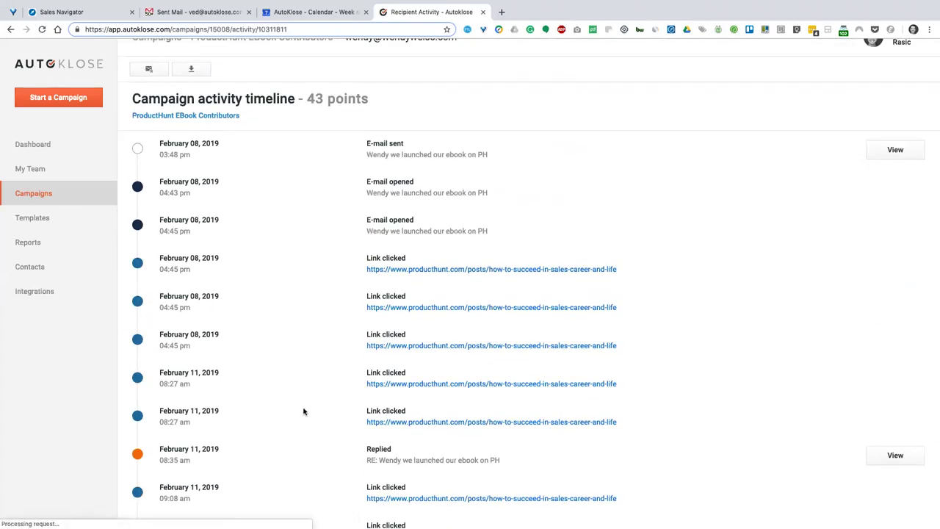
{"action": "scroll", "coordinate": [290, 418], "scroll_direction": "down", "scroll_amount": 4}
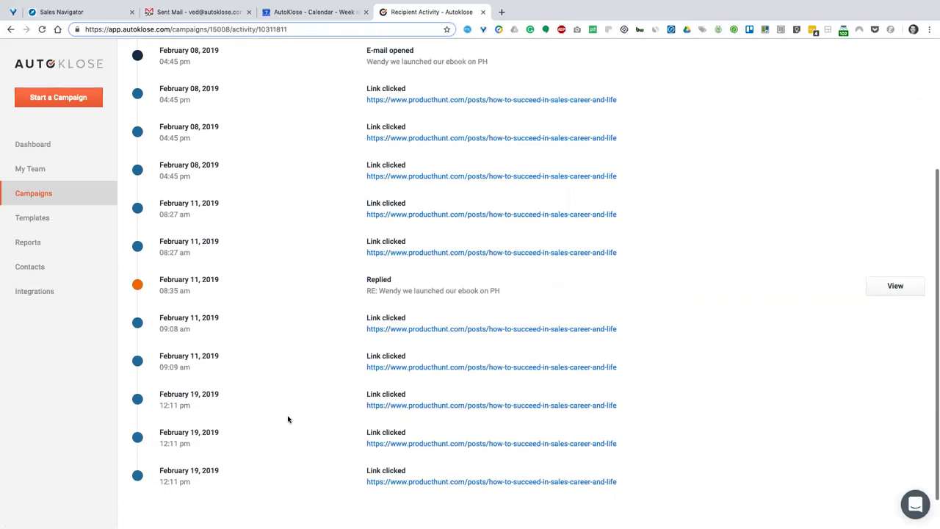
{"action": "scroll", "coordinate": [298, 388], "scroll_direction": "up", "scroll_amount": 6}
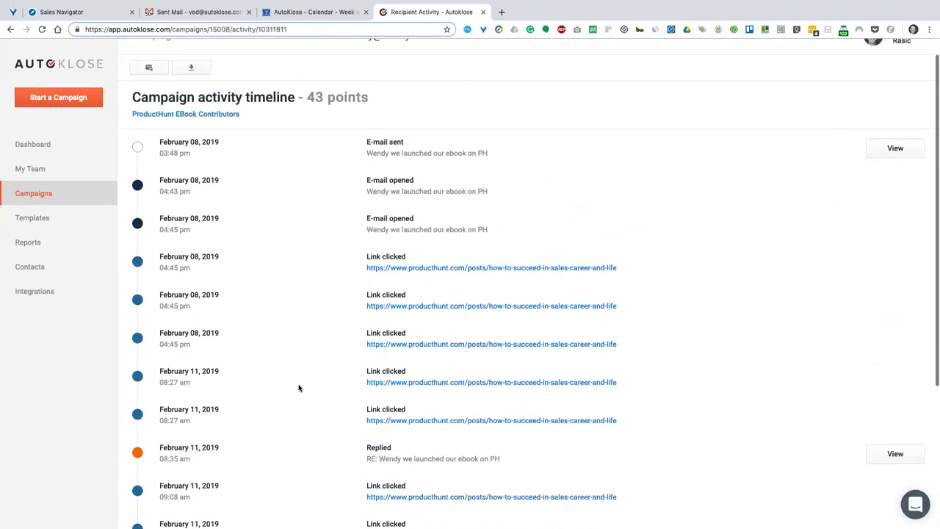
View the sent e-mail and the recipient's reply from the campaign activity timeline, closing each message.
{"action": "left_click", "coordinate": [895, 149]}
{"action": "left_click", "coordinate": [752, 171]}
{"action": "left_click", "coordinate": [895, 453]}
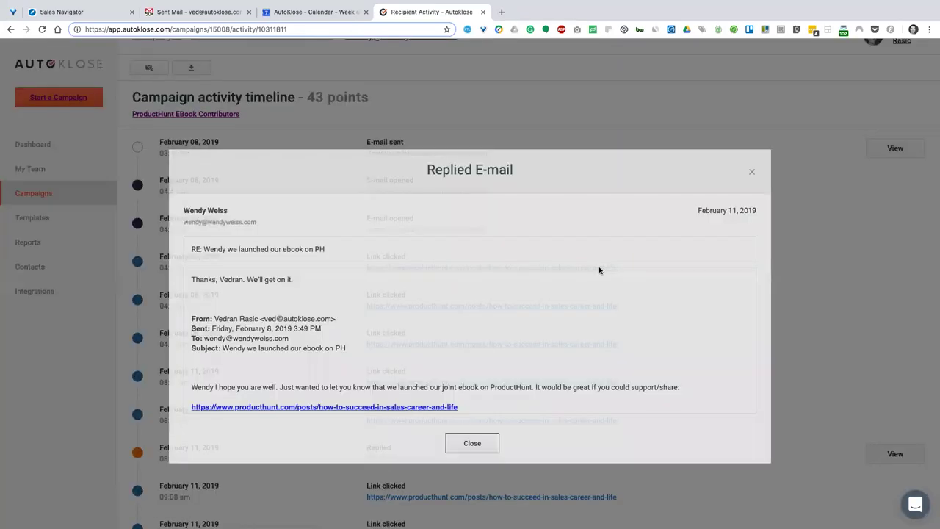
{"action": "left_click_drag", "start_coordinate": [261, 286], "coordinate": [340, 288]}
{"action": "left_click", "coordinate": [752, 171]}
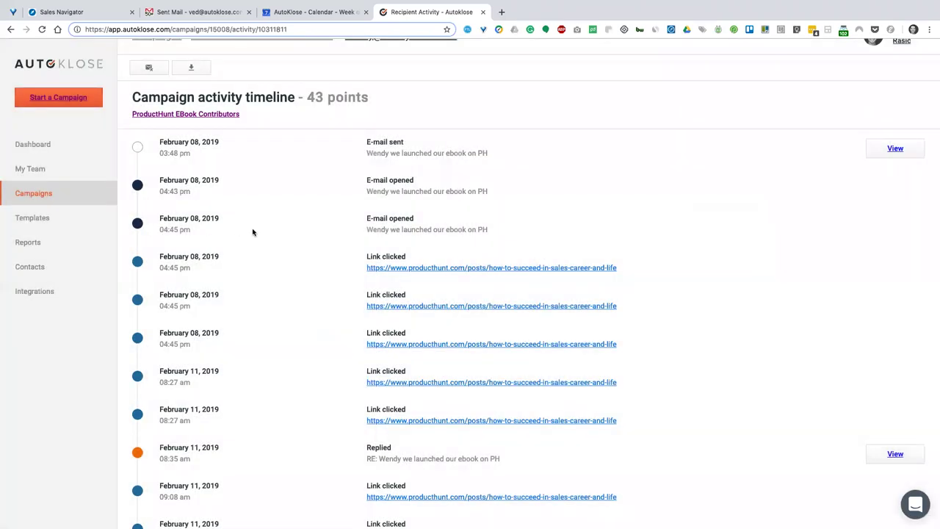
Examine the recipient's engagement points in the campaign activity timeline heading.
{"action": "scroll", "coordinate": [257, 229], "scroll_direction": "up", "scroll_amount": 1}
{"action": "left_click_drag", "start_coordinate": [310, 119], "coordinate": [290, 121]}
{"action": "left_click", "coordinate": [360, 119]}
{"action": "key", "text": "shift+Right"}
{"action": "key", "text": "shift+Right"}
{"action": "key", "text": "shift+Right"}
{"action": "key", "text": "shift+Right"}
{"action": "key", "text": "shift+Right"}
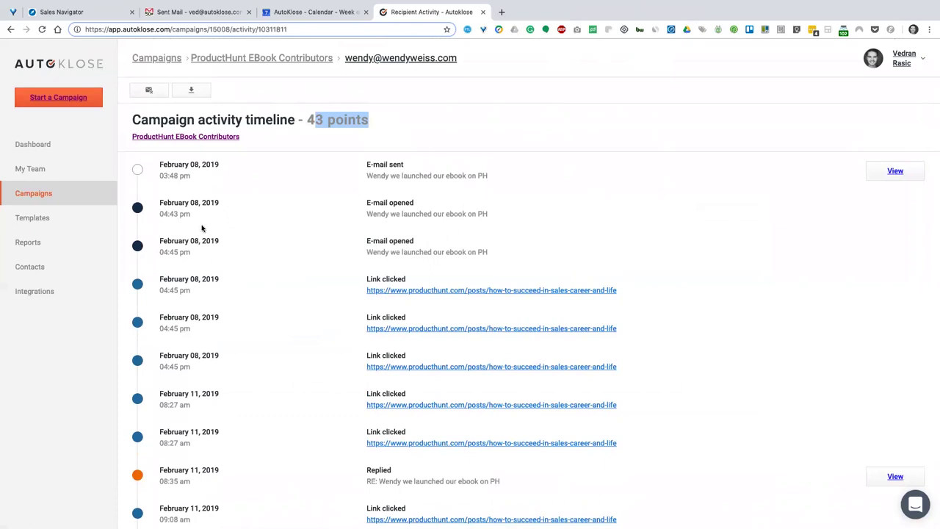
{"action": "left_click", "coordinate": [311, 119]}
{"action": "left_click_drag", "start_coordinate": [357, 120], "coordinate": [328, 120]}
{"action": "double_click", "coordinate": [280, 122]}
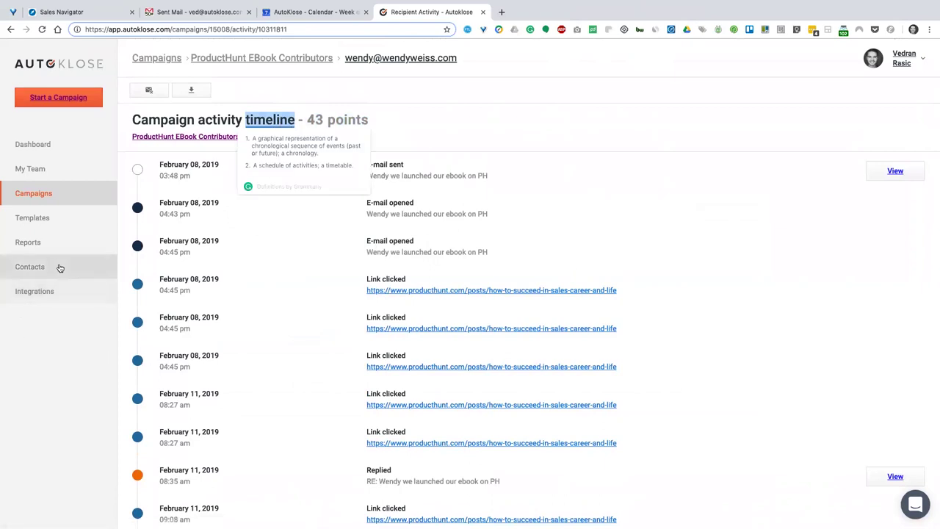
Open the contacts list and select all contacts on the first page.
{"action": "left_click", "coordinate": [31, 270]}
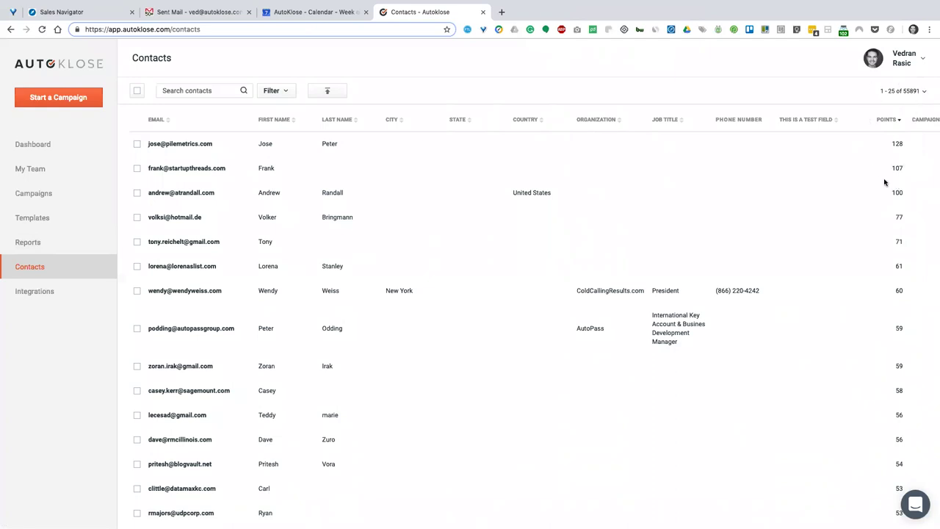
{"action": "left_click", "coordinate": [136, 143]}
{"action": "left_click", "coordinate": [137, 168]}
{"action": "left_click", "coordinate": [136, 218]}
{"action": "left_click", "coordinate": [137, 193]}
{"action": "scroll", "coordinate": [246, 297], "scroll_direction": "down", "scroll_amount": 10}
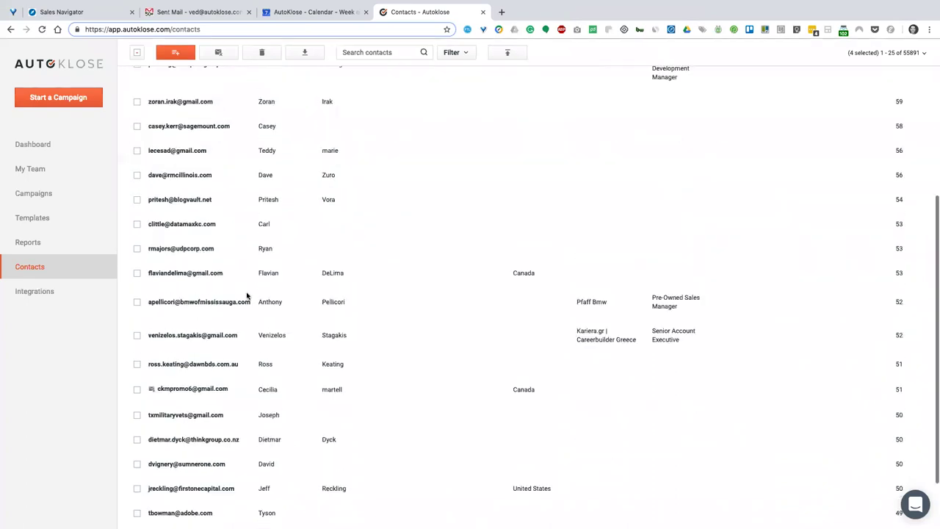
{"action": "scroll", "coordinate": [250, 258], "scroll_direction": "up", "scroll_amount": 10}
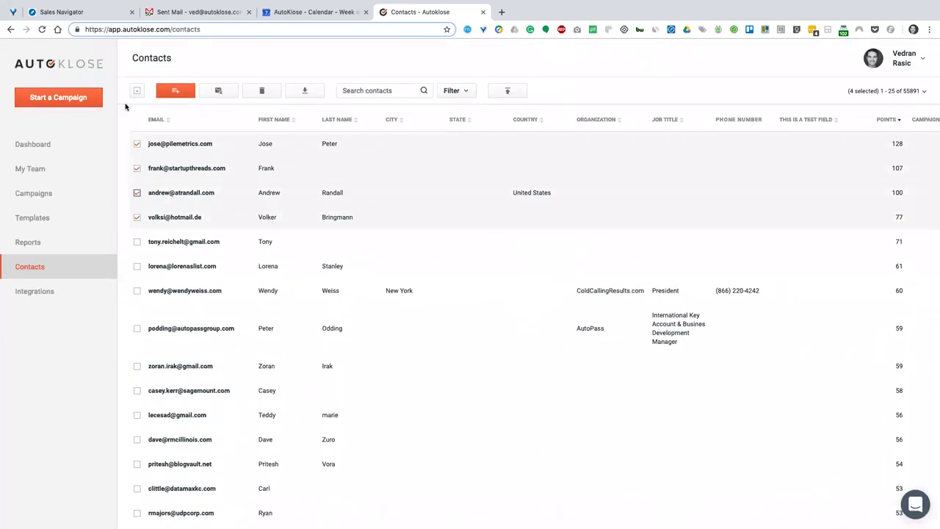
{"action": "left_click", "coordinate": [137, 92]}
{"action": "left_click", "coordinate": [138, 92]}
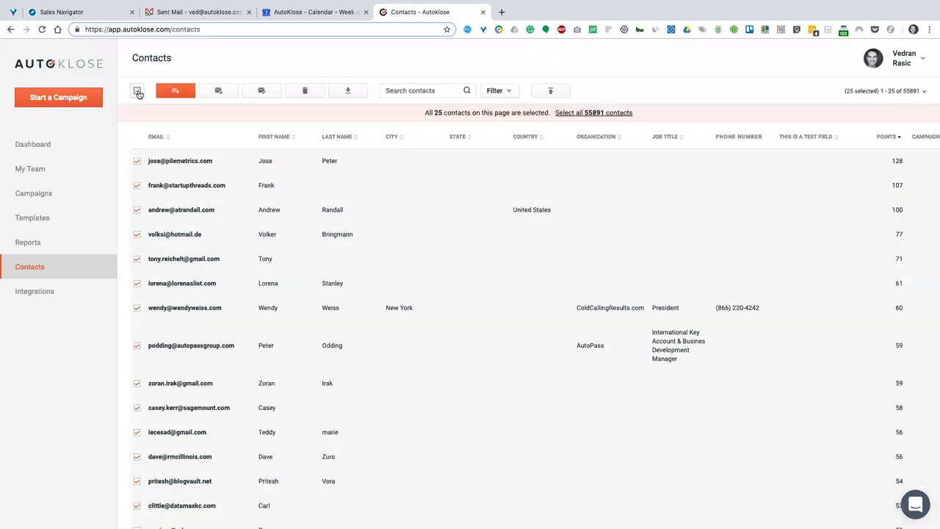
Look through the campaigns the selected contacts can be added to, and close the dialog without adding them.
{"action": "left_click", "coordinate": [179, 93]}
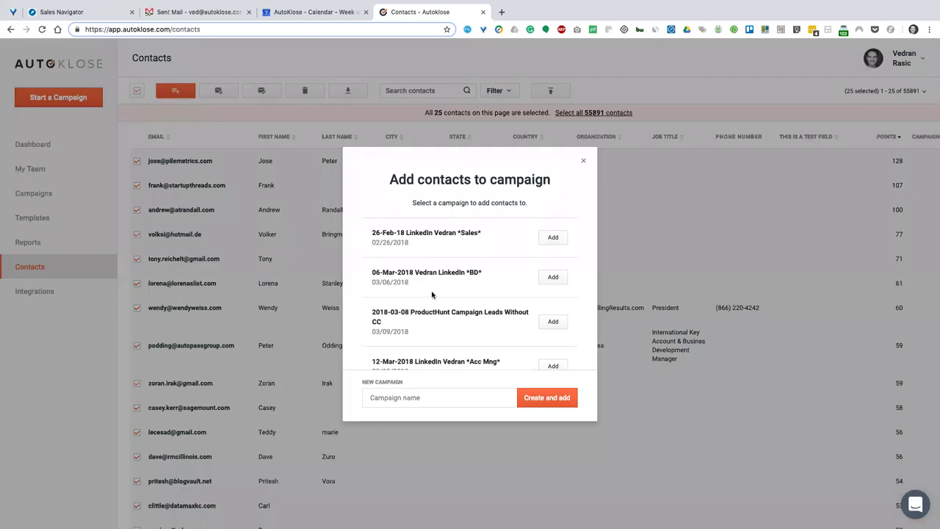
{"action": "scroll", "coordinate": [434, 294], "scroll_direction": "down", "scroll_amount": 10}
{"action": "scroll", "coordinate": [434, 294], "scroll_direction": "down", "scroll_amount": 15}
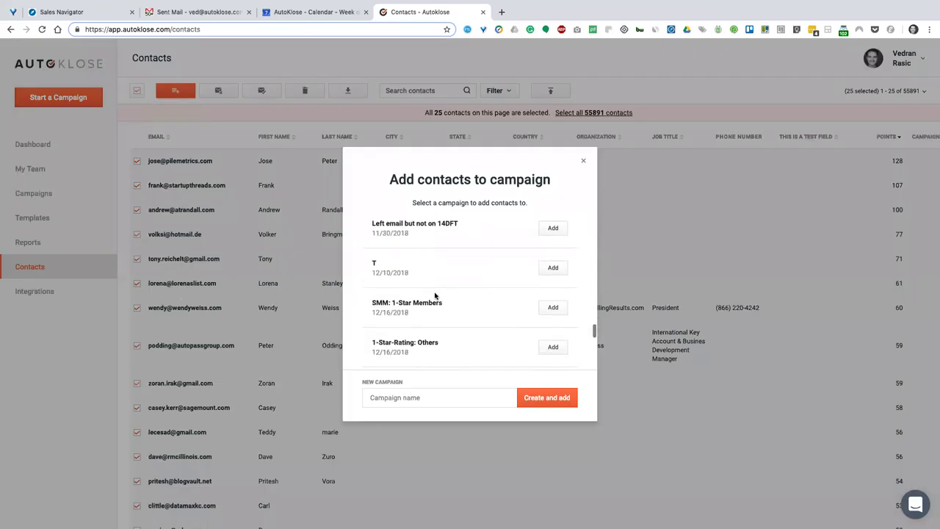
{"action": "scroll", "coordinate": [435, 294], "scroll_direction": "up", "scroll_amount": 20}
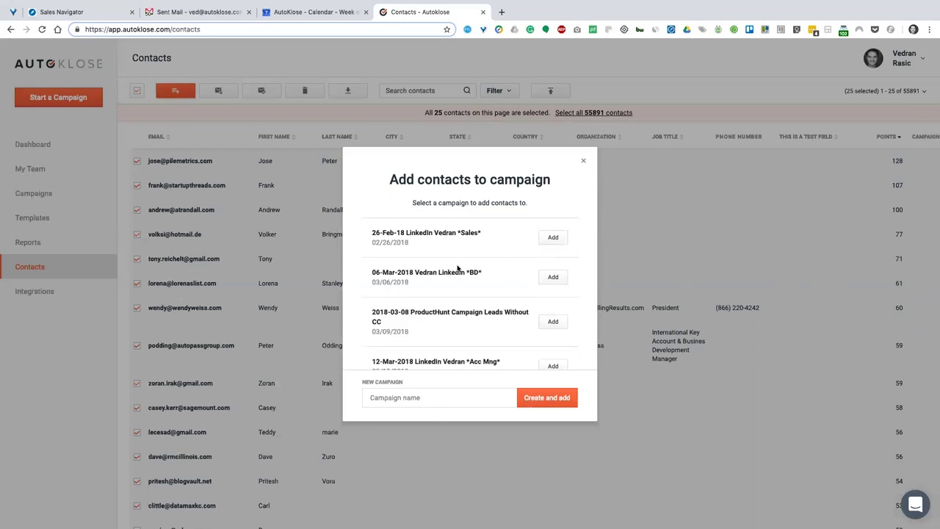
{"action": "left_click", "coordinate": [584, 161]}
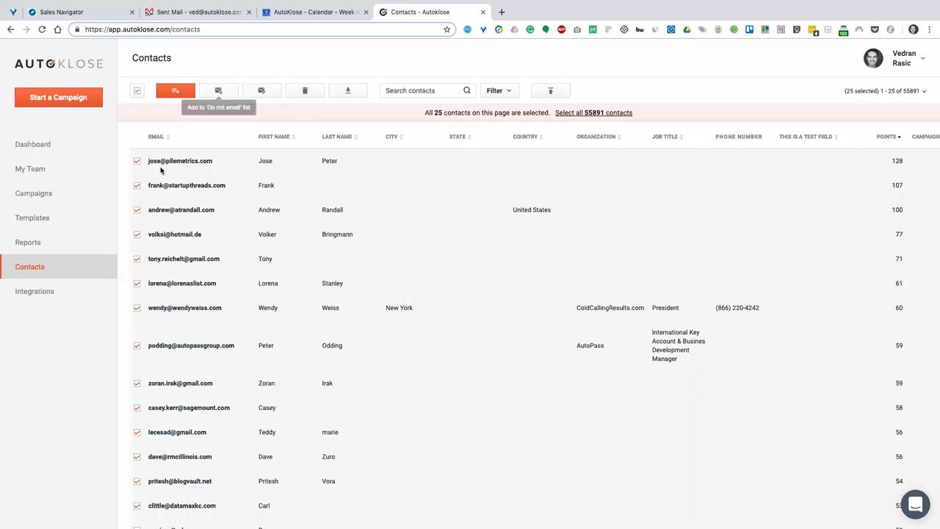
Clear the selection of all contacts on the page.
{"action": "left_click", "coordinate": [137, 91]}
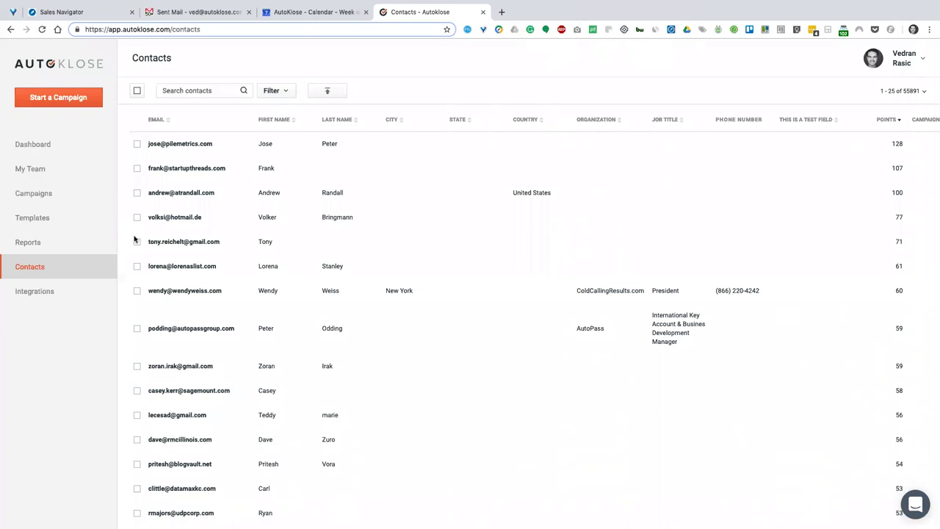
{"action": "left_click", "coordinate": [136, 91]}
{"action": "left_click", "coordinate": [136, 91]}
{"action": "left_click", "coordinate": [138, 91]}
{"action": "left_click", "coordinate": [138, 92]}
Filter the contacts by the "Do not email" status, look through the matching contacts, and remove the filter.
{"action": "left_click", "coordinate": [268, 91]}
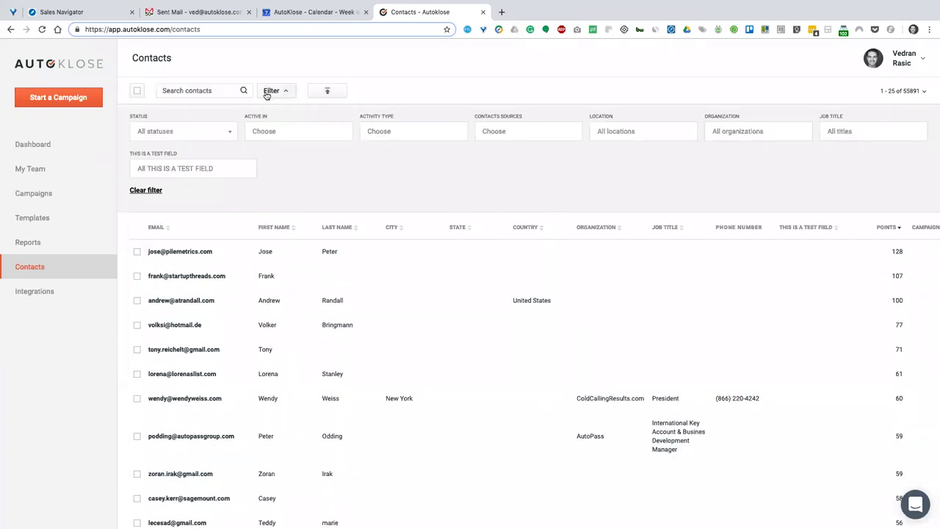
{"action": "left_click", "coordinate": [197, 130]}
{"action": "left_click", "coordinate": [160, 178]}
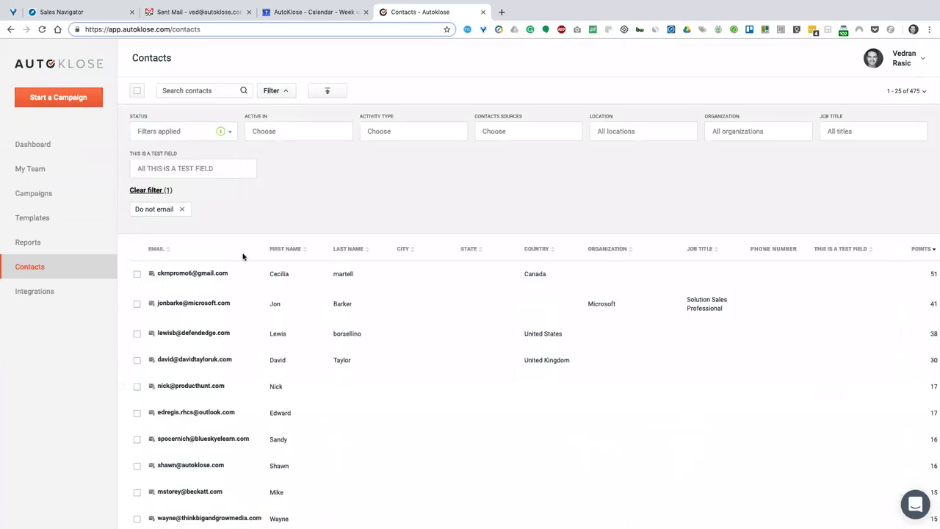
{"action": "scroll", "coordinate": [220, 307], "scroll_direction": "down", "scroll_amount": 3}
{"action": "scroll", "coordinate": [218, 308], "scroll_direction": "down", "scroll_amount": 5}
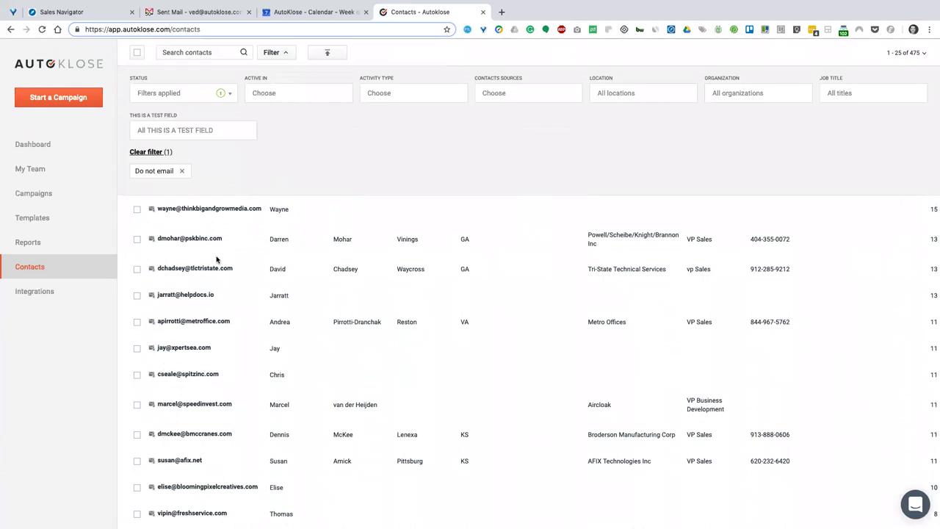
{"action": "scroll", "coordinate": [206, 257], "scroll_direction": "down", "scroll_amount": 5}
{"action": "scroll", "coordinate": [203, 257], "scroll_direction": "up", "scroll_amount": 13}
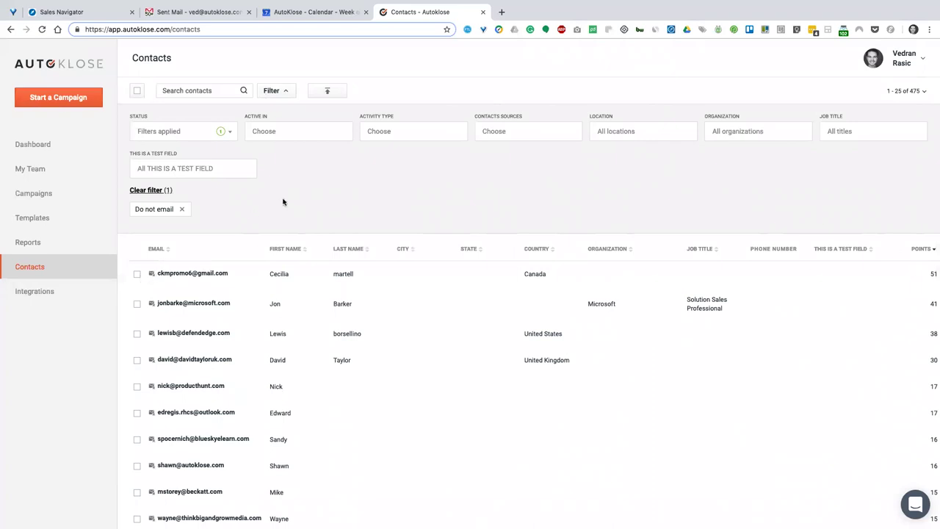
{"action": "left_click", "coordinate": [181, 208]}
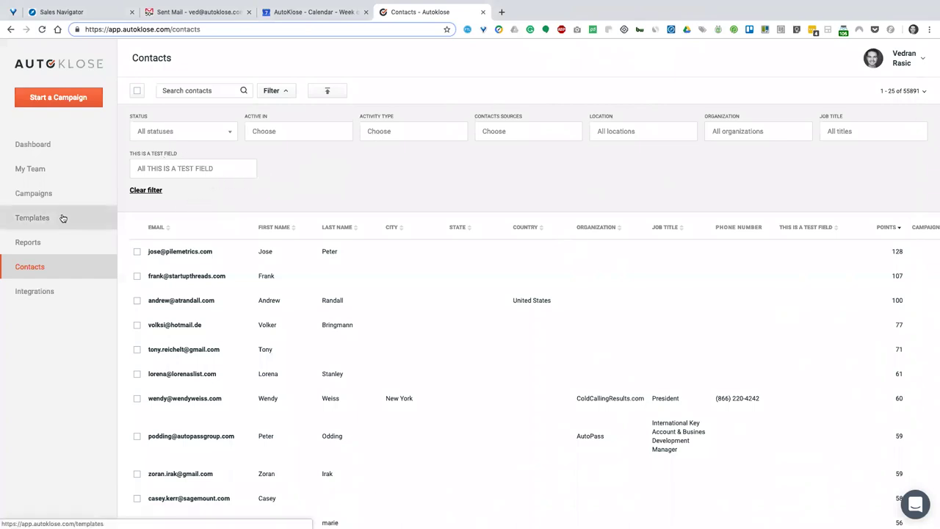
Review the Zapier and Salesflare integration options, and return to the dashboard.
{"action": "left_click", "coordinate": [43, 291]}
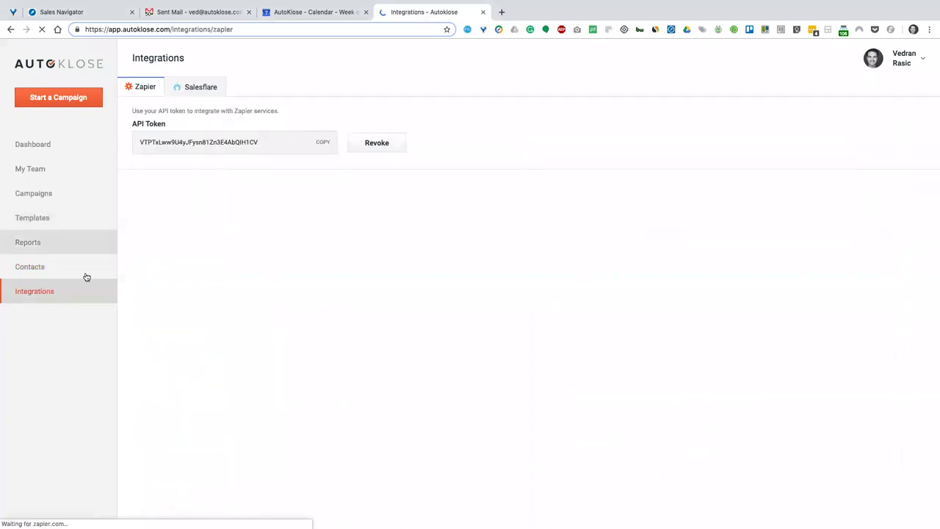
{"action": "scroll", "coordinate": [162, 244], "scroll_direction": "down", "scroll_amount": 1}
{"action": "scroll", "coordinate": [162, 245], "scroll_direction": "down", "scroll_amount": 10}
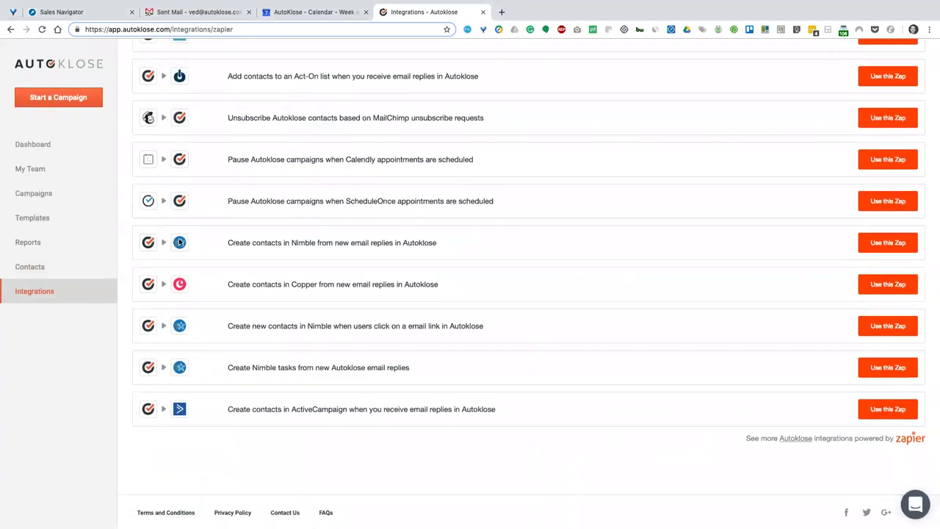
{"action": "scroll", "coordinate": [179, 244], "scroll_direction": "up", "scroll_amount": 10}
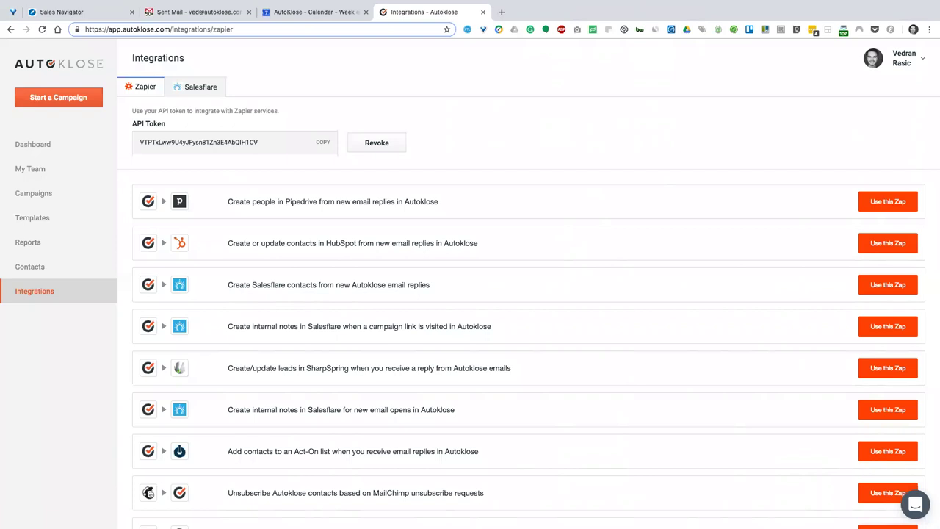
{"action": "left_click", "coordinate": [210, 88]}
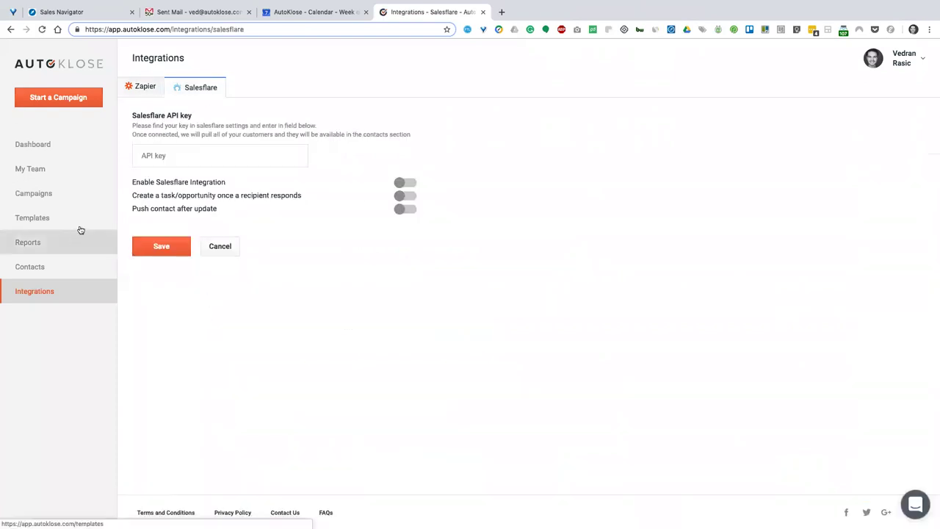
{"action": "left_click", "coordinate": [53, 198]}
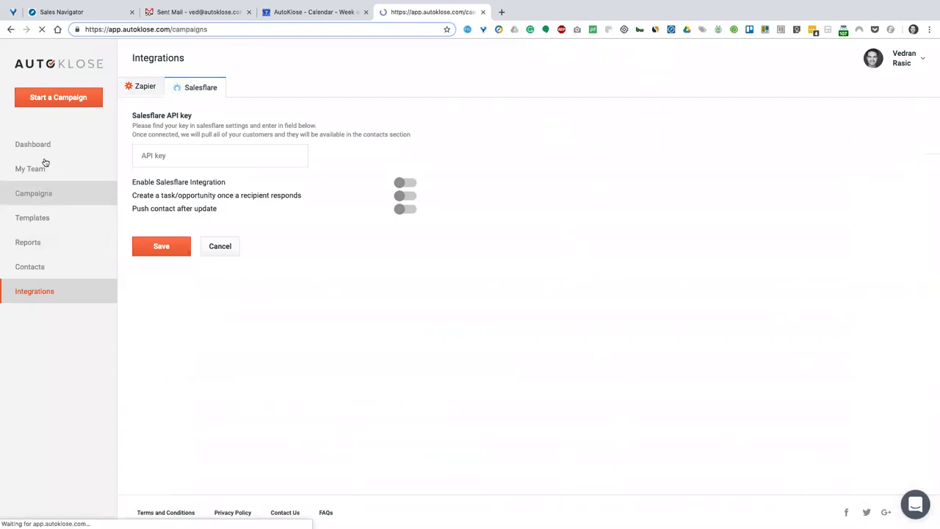
{"action": "left_click", "coordinate": [43, 152]}
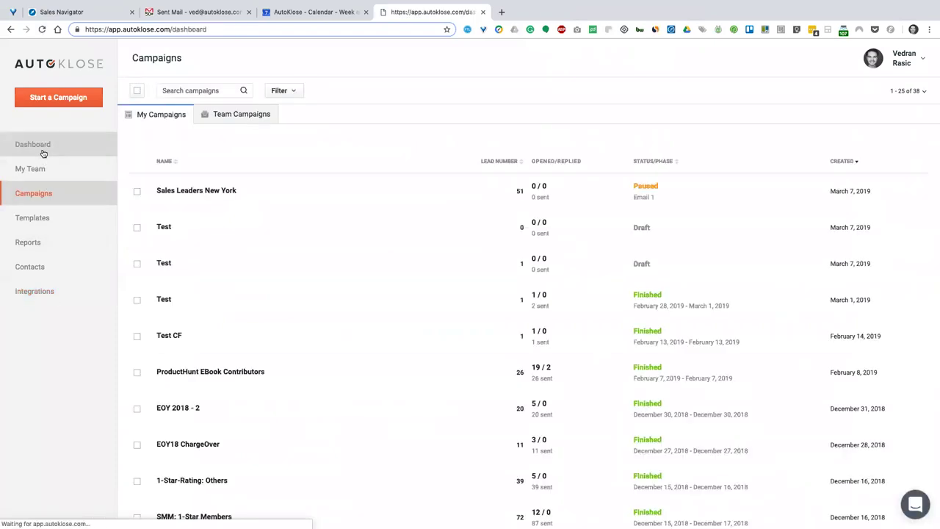
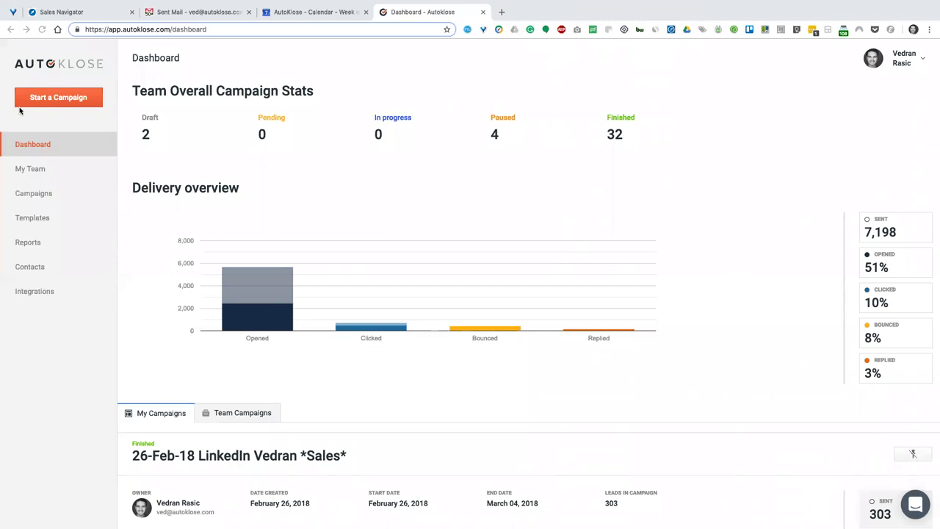
Switch to Sales Navigator to view the lead results, check the Gmail sent mail, and return to the Autoklose dashboard.
{"action": "left_click", "coordinate": [86, 19]}
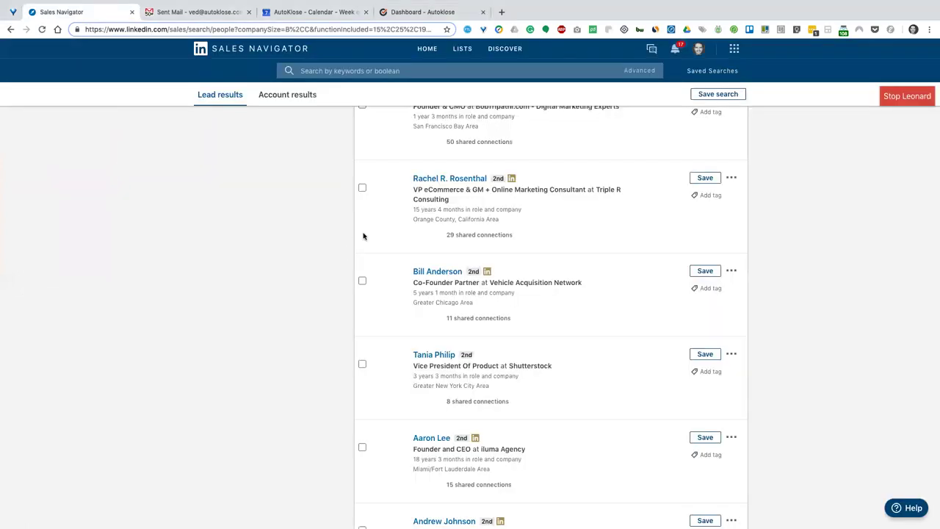
{"action": "scroll", "coordinate": [361, 237], "scroll_direction": "up", "scroll_amount": 1}
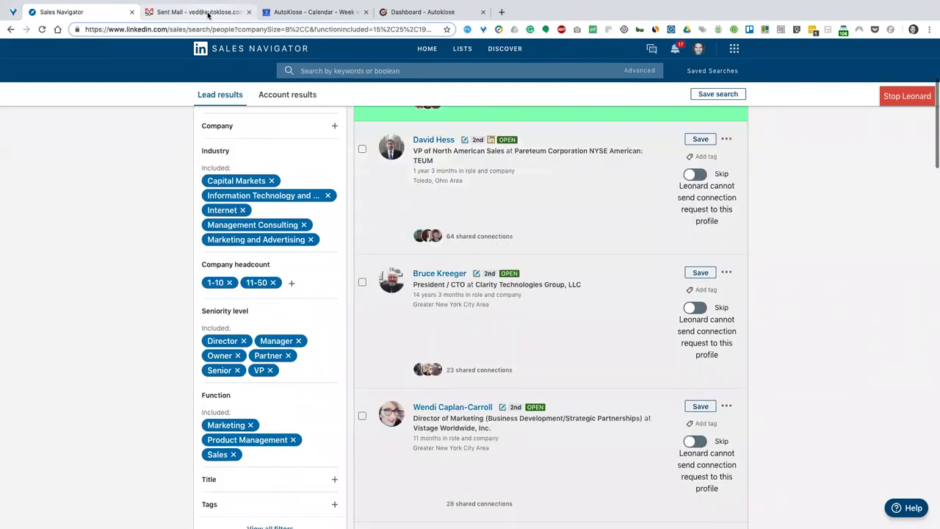
{"action": "left_click", "coordinate": [207, 13]}
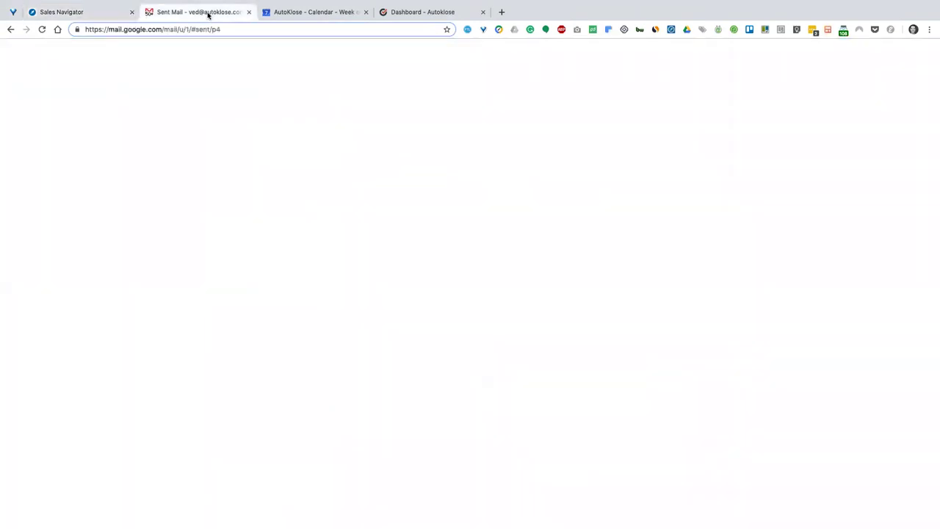
{"action": "left_click", "coordinate": [401, 12]}
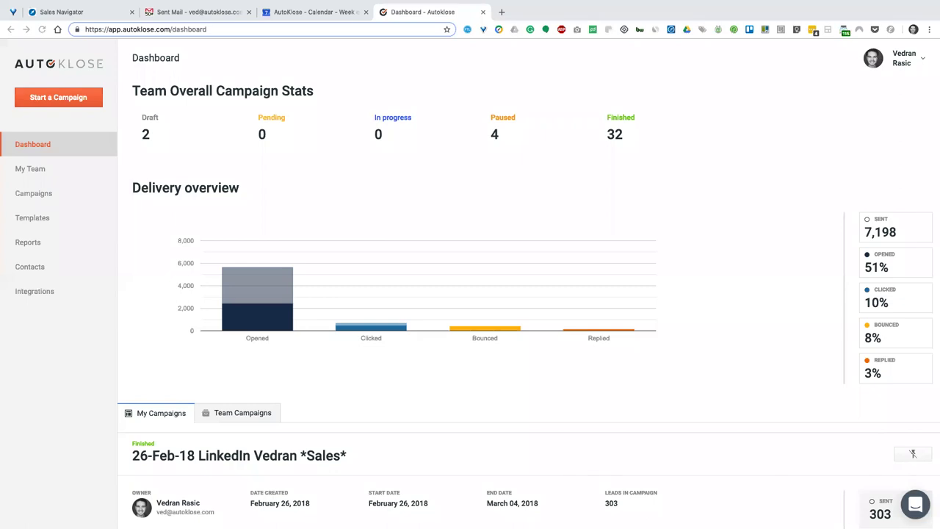
Create a campaign named "test" and continue without recipients to customizing its e-mail sequence.
{"action": "left_click", "coordinate": [64, 100]}
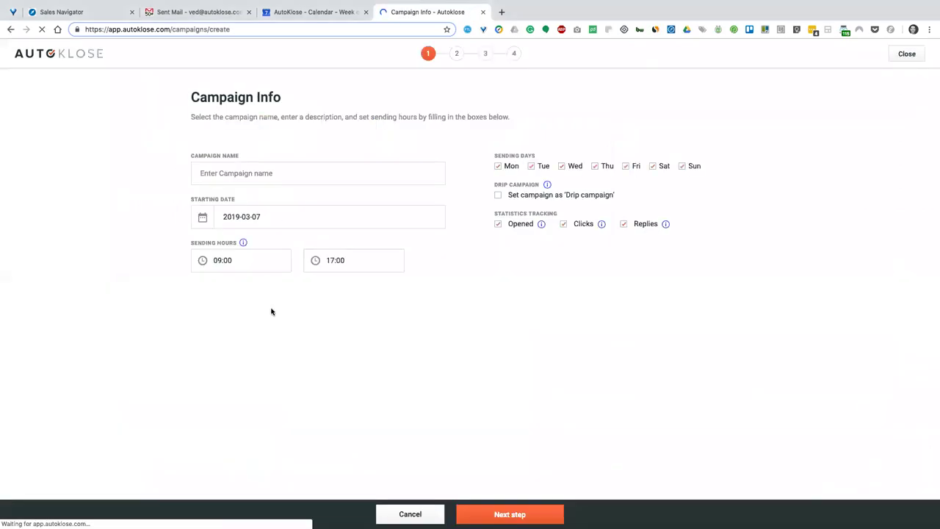
{"action": "left_click", "coordinate": [253, 172]}
{"action": "type", "text": "t"}
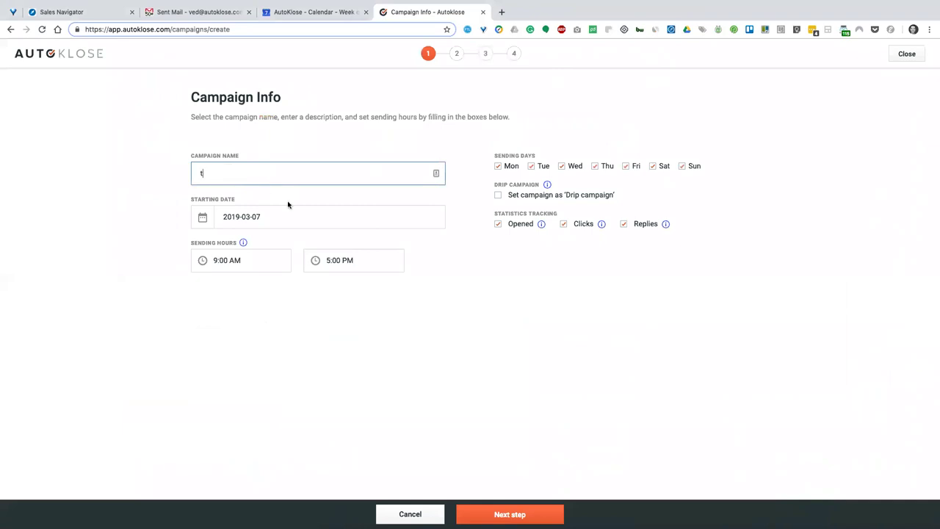
{"action": "type", "text": "est"}
{"action": "left_click", "coordinate": [518, 514]}
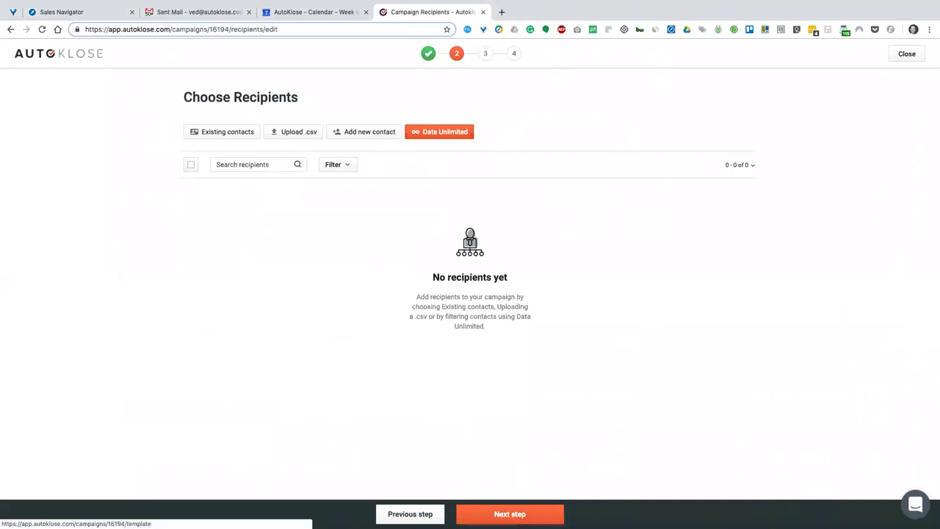
{"action": "left_click", "coordinate": [499, 514]}
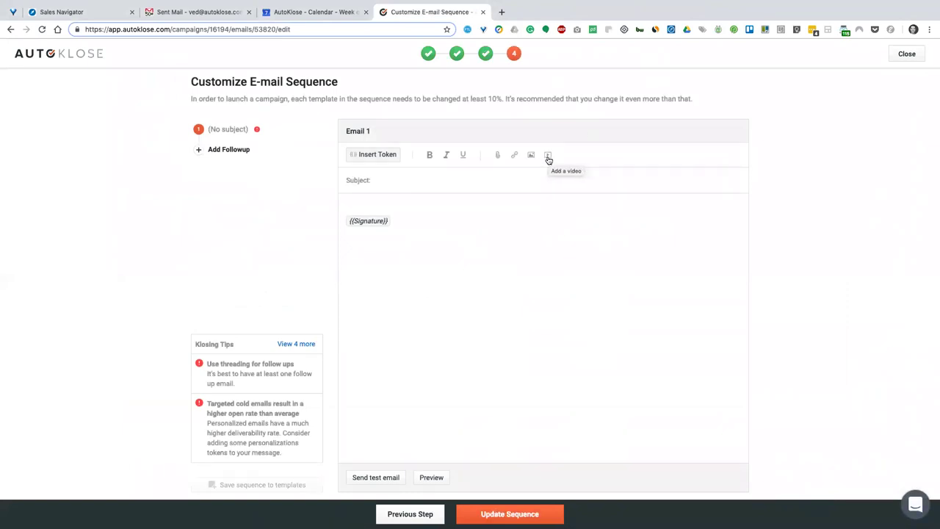
Open the video upload for Email 1 and browse the available Vidyard videos.
{"action": "left_click", "coordinate": [547, 156]}
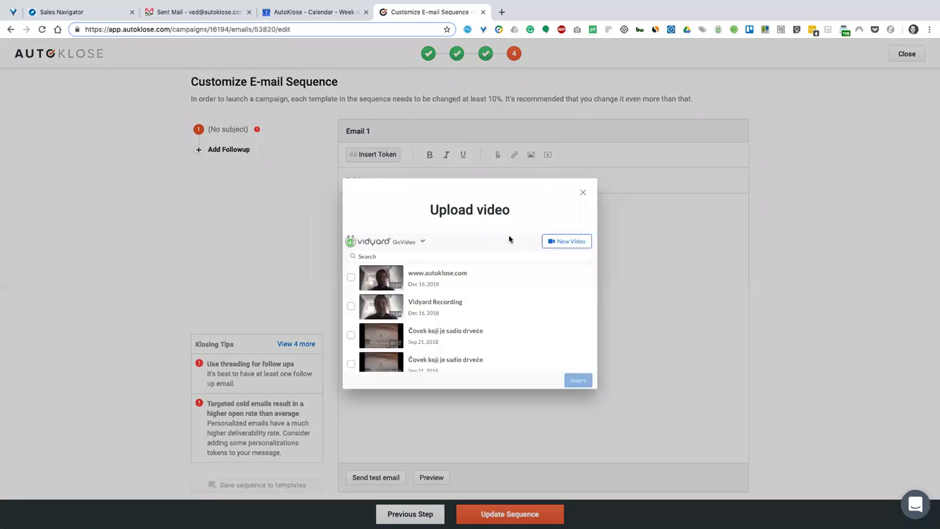
{"action": "scroll", "coordinate": [402, 311], "scroll_direction": "down", "scroll_amount": 5}
{"action": "scroll", "coordinate": [403, 311], "scroll_direction": "down", "scroll_amount": 1}
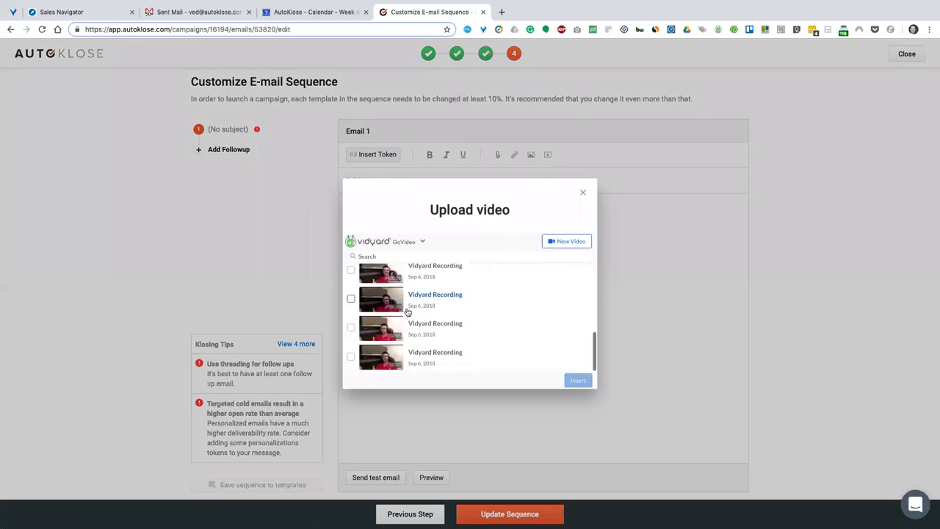
Show the camera recording option for a new Vidyard video, and close the upload to return to the body of Email 1.
{"action": "left_click", "coordinate": [566, 246]}
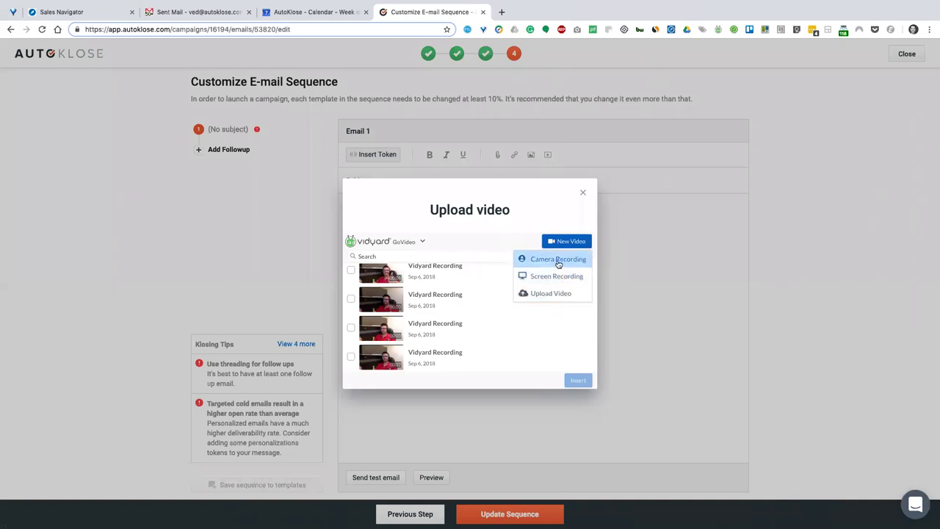
{"action": "left_click", "coordinate": [555, 263]}
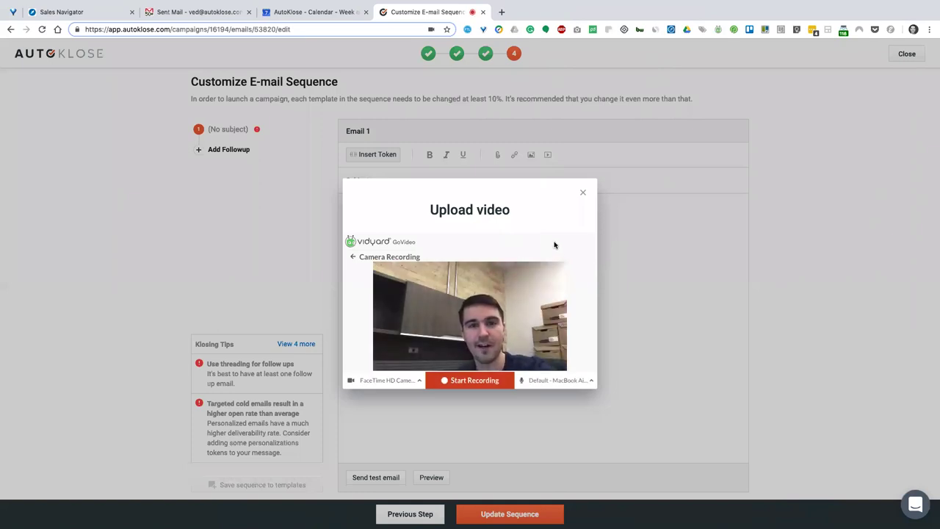
{"action": "left_click", "coordinate": [583, 193]}
{"action": "left_click", "coordinate": [426, 204]}
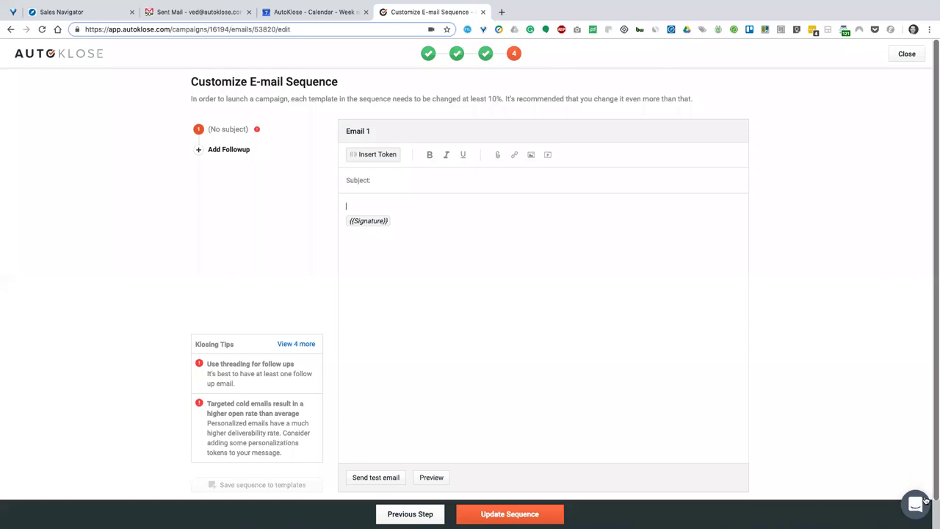
Open the support chat to show the options for starting a conversation and searching articles.
{"action": "left_click", "coordinate": [912, 505]}
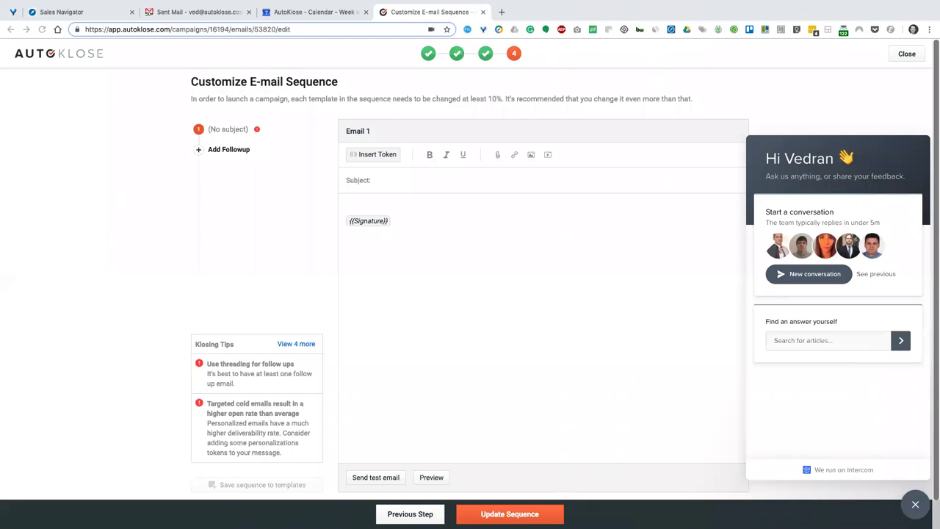
Open a new browser tab beside the campaign editor.
{"action": "left_click", "coordinate": [502, 13]}
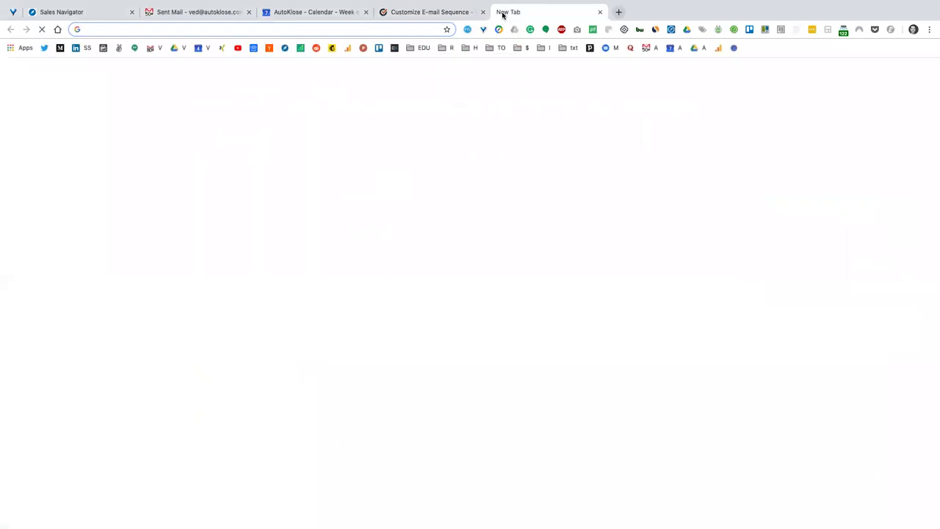
{"action": "type", "text": "linkedin.com"}
{"action": "key", "text": "Down"}
{"action": "key", "text": "Up"}
{"action": "type", "text": "/"}
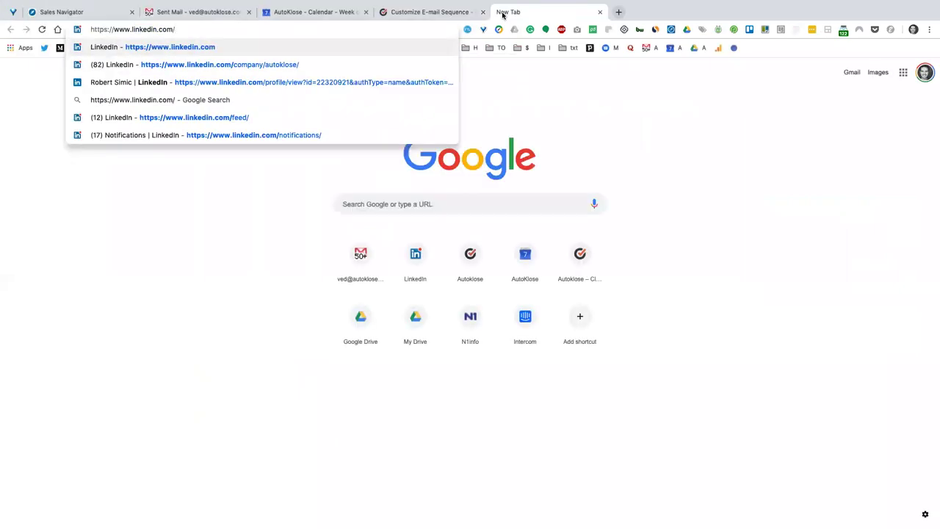
{"action": "key", "text": "BackSpace"}
{"action": "type", "text": "ras"}
{"action": "key", "text": "BackSpace"}
{"action": "key", "text": "BackSpace"}
{"action": "key", "text": "BackSpace"}
{"action": "type", "text": "ved"}
{"action": "key", "text": "super+a"}
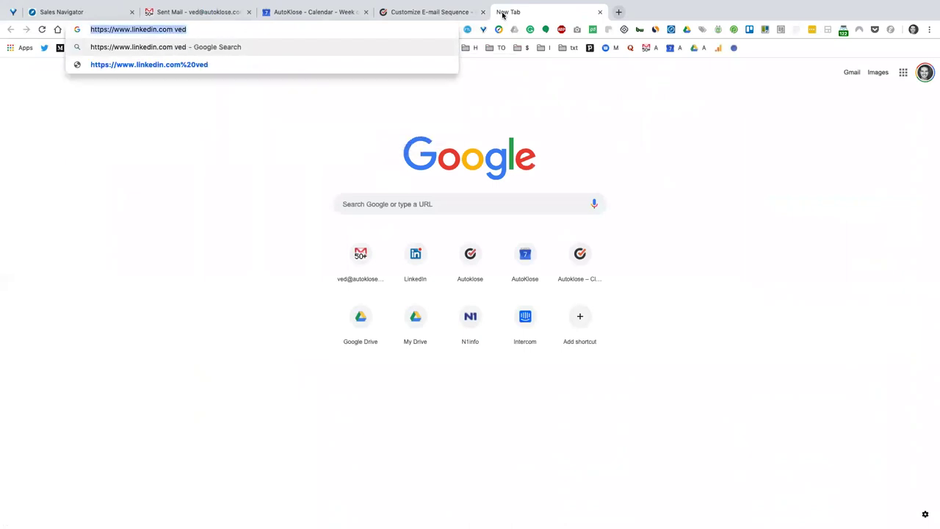
{"action": "key", "text": "BackSpace"}
Go to linkedin.com, open the signed-in account's own profile page, and clear the profile address from the address bar.
{"action": "type", "text": "linkedin.com"}
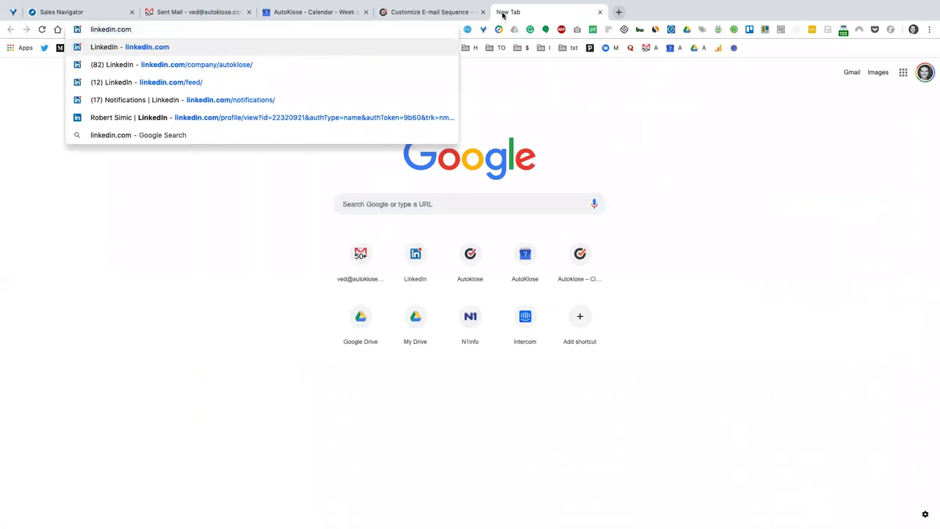
{"action": "key", "text": "Return"}
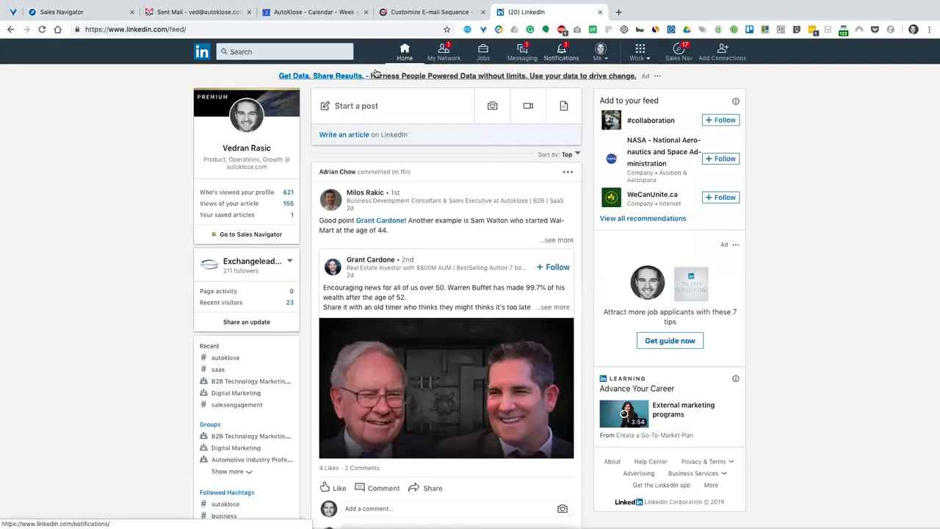
{"action": "left_click", "coordinate": [223, 103]}
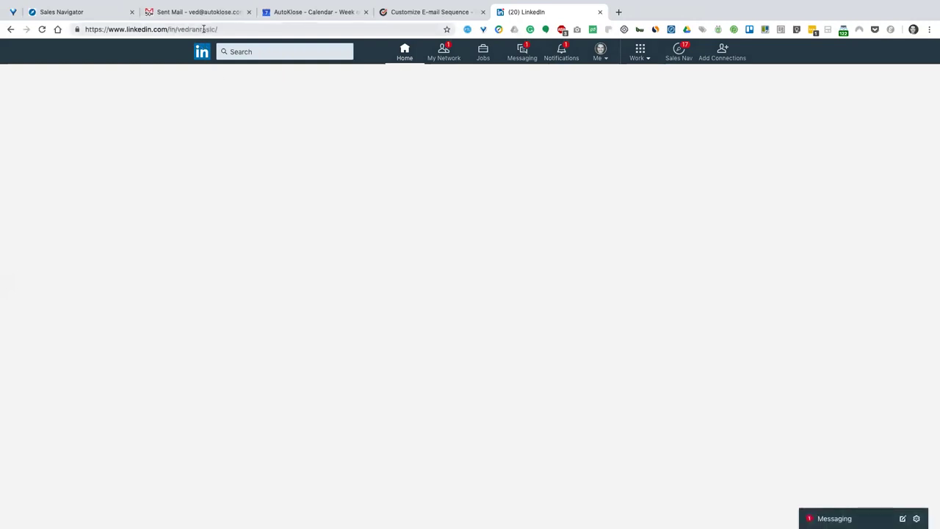
{"action": "left_click", "coordinate": [204, 29]}
{"action": "key", "text": "BackSpace"}
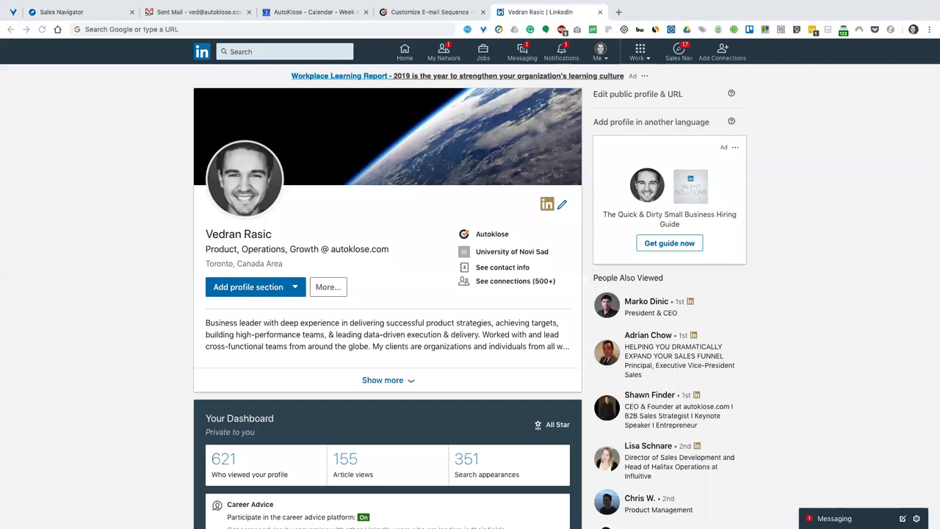
Load calendly.com/autoklosedemo/demo in a new tab, clear its address, and close the tab to return to the LinkedIn profile.
{"action": "left_click", "coordinate": [618, 11]}
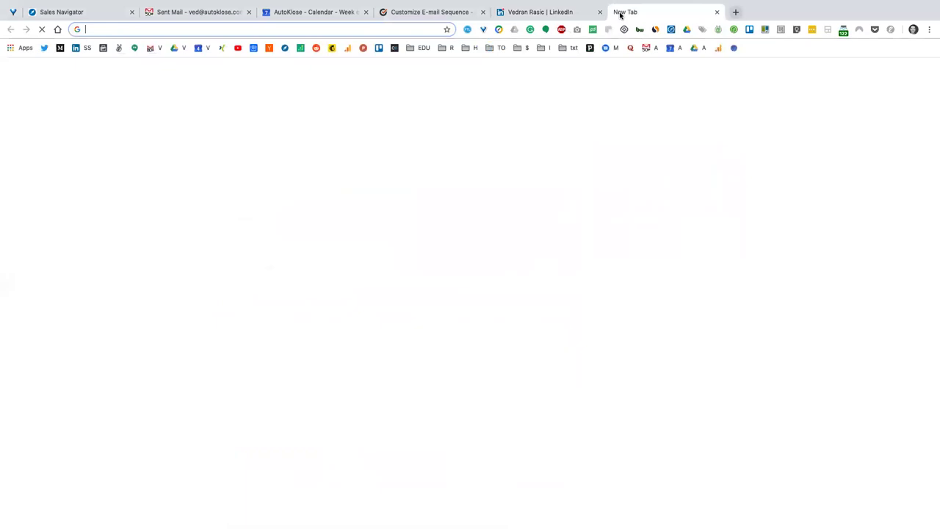
{"action": "type", "text": "calendly.com/autoklosedemo/"}
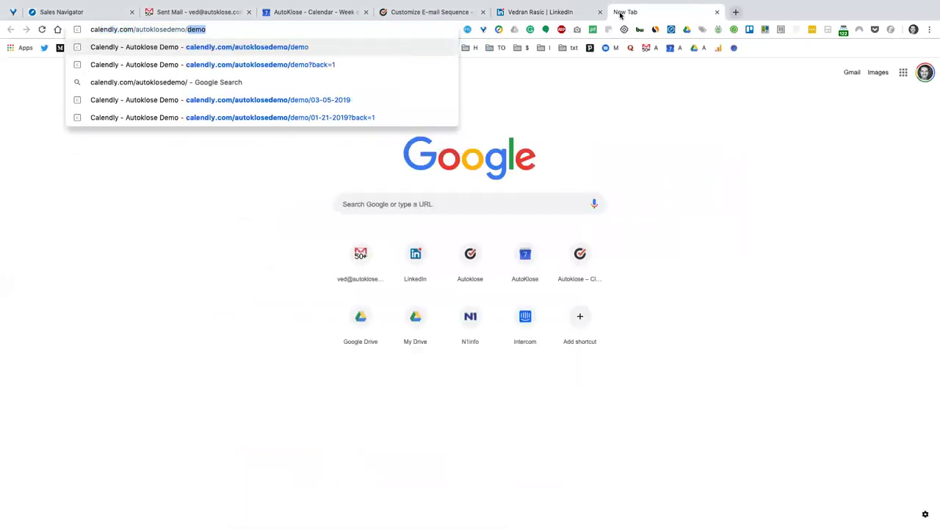
{"action": "key", "text": "Return"}
{"action": "left_click", "coordinate": [403, 30]}
{"action": "key", "text": "BackSpace"}
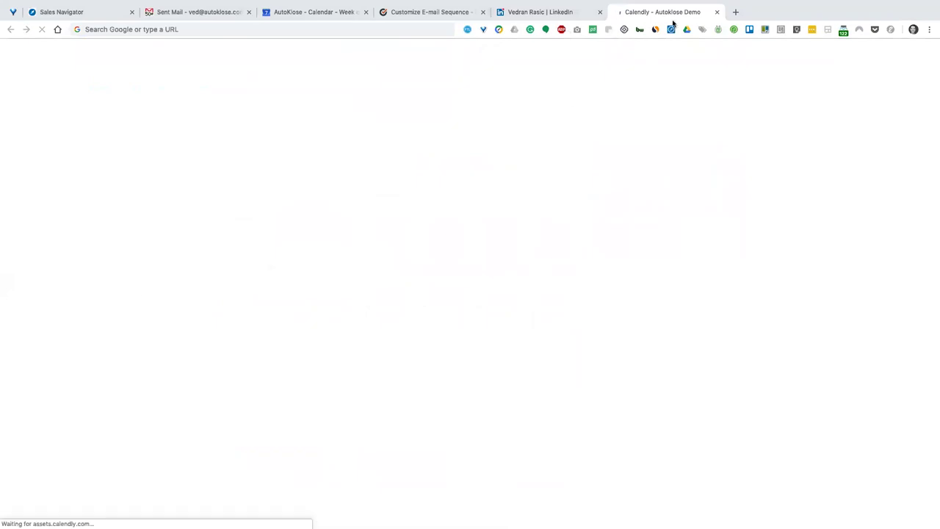
{"action": "left_click", "coordinate": [720, 14]}
{"action": "left_click", "coordinate": [718, 13]}
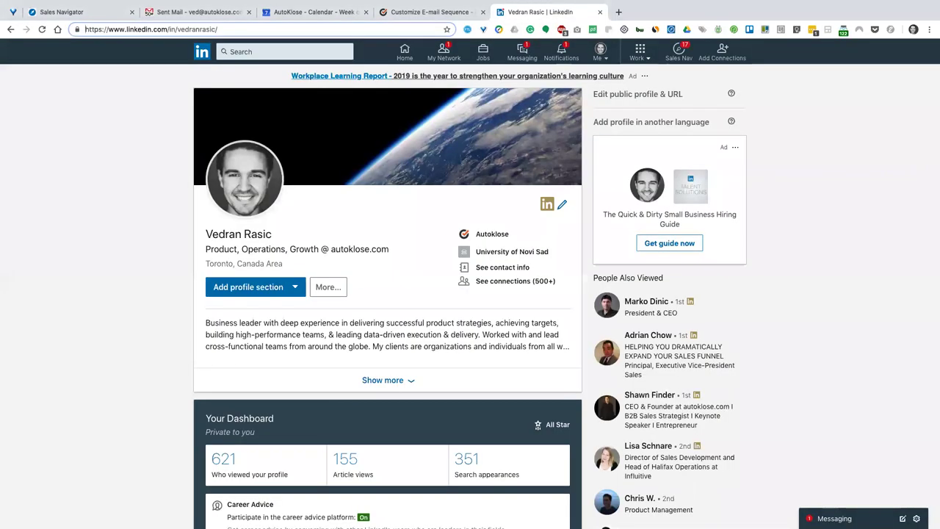